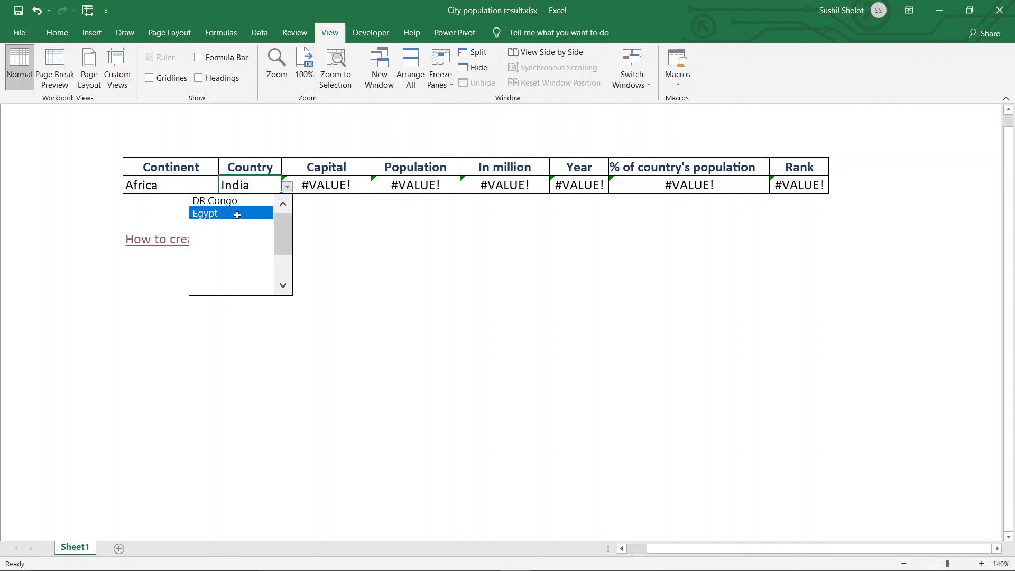
- Choose Egypt as the country for Africa in the lookup row and look over its capital and rank
click(238, 214)
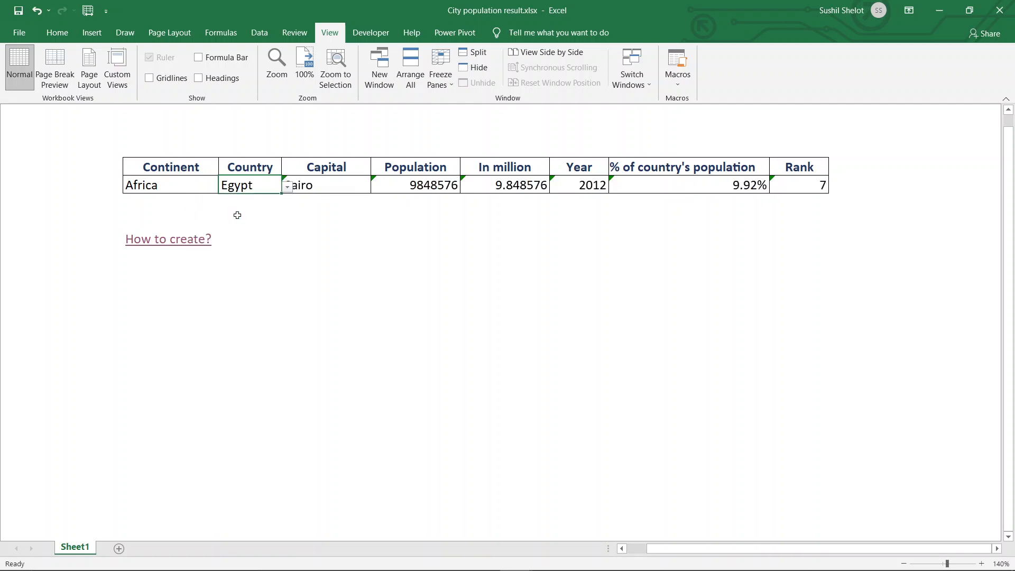
click(320, 213)
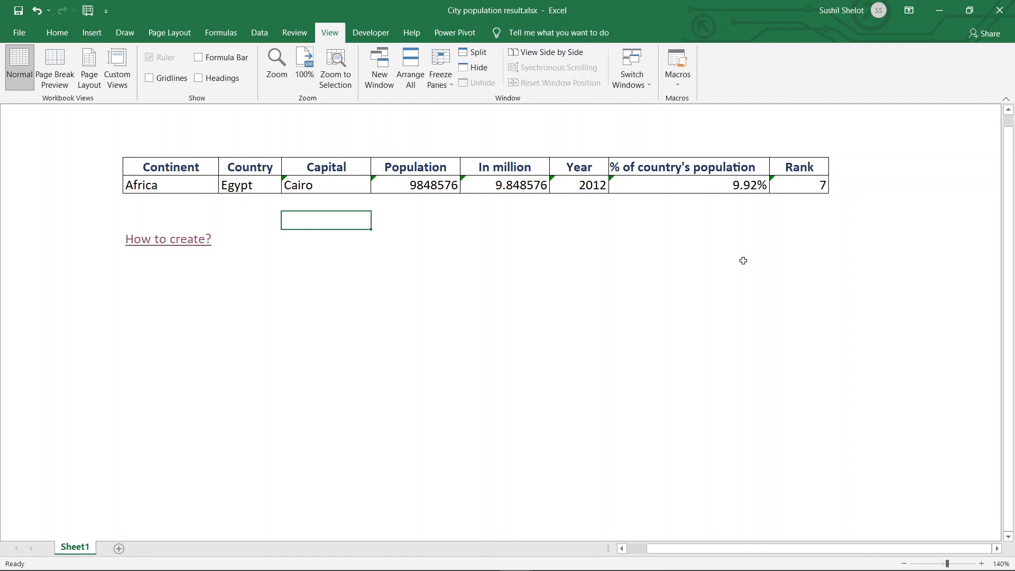
click(805, 182)
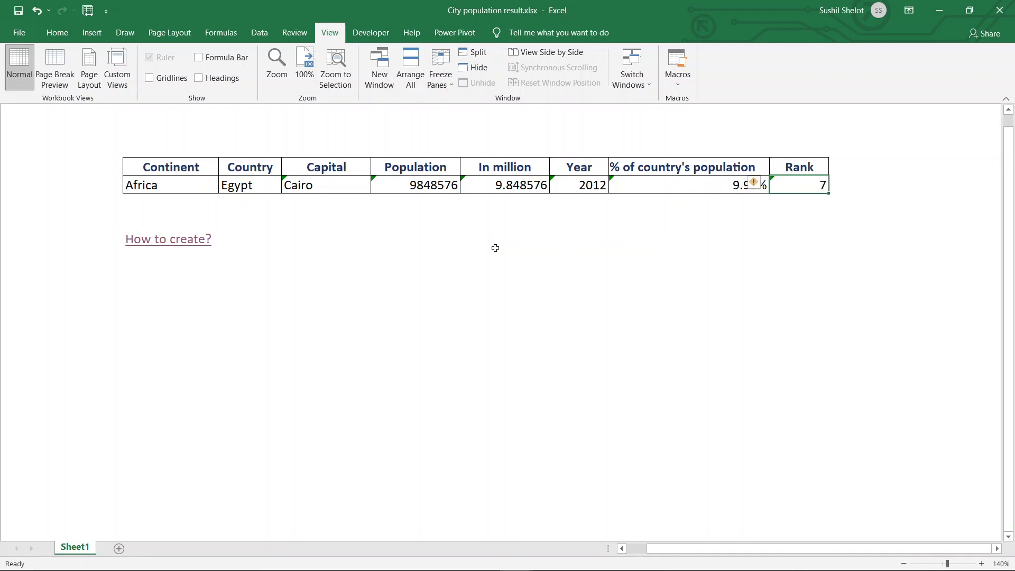
- Set the lookup row's continent to Europe and its country to Russia
click(194, 183)
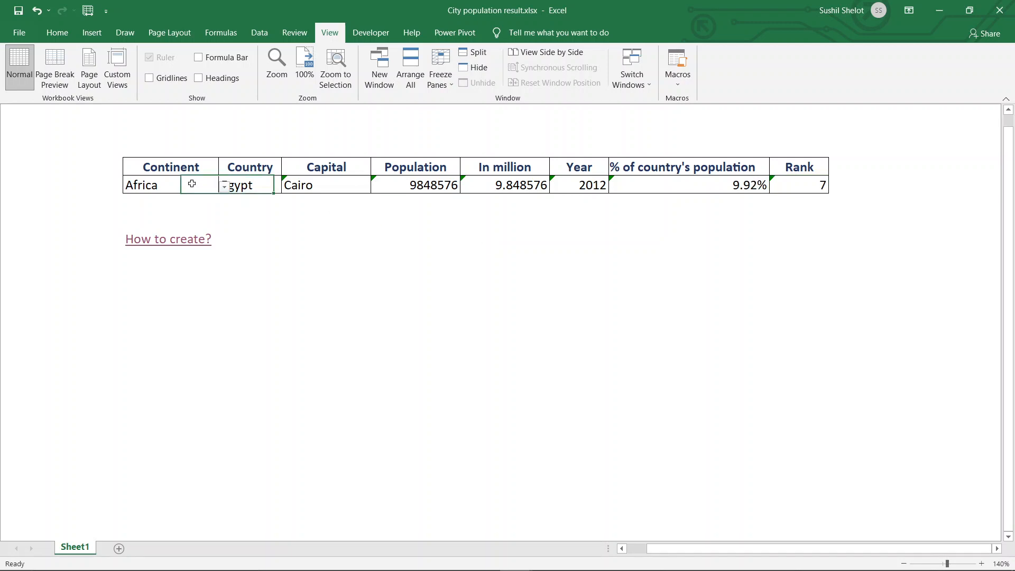
click(222, 186)
click(159, 226)
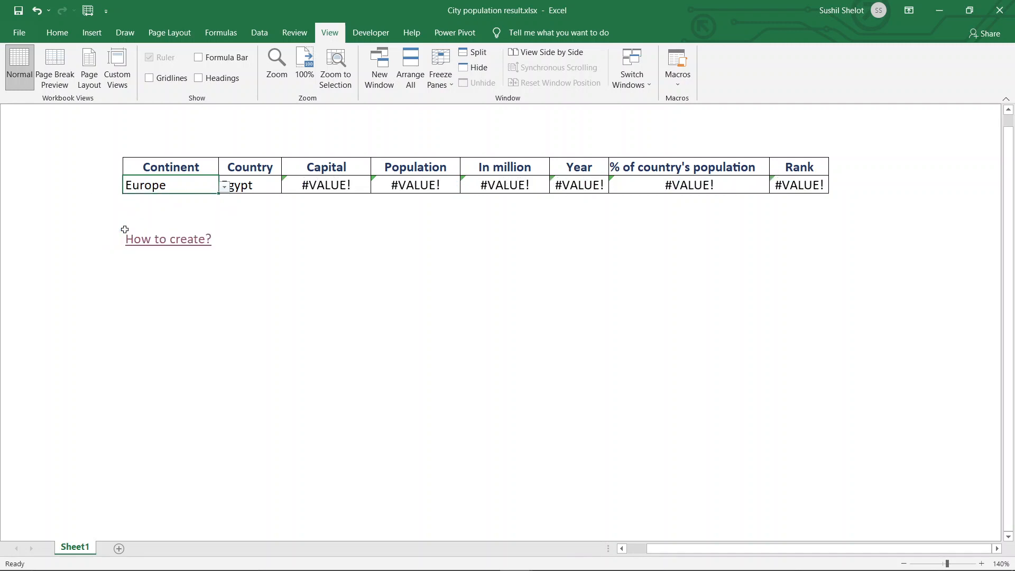
click(273, 184)
click(288, 188)
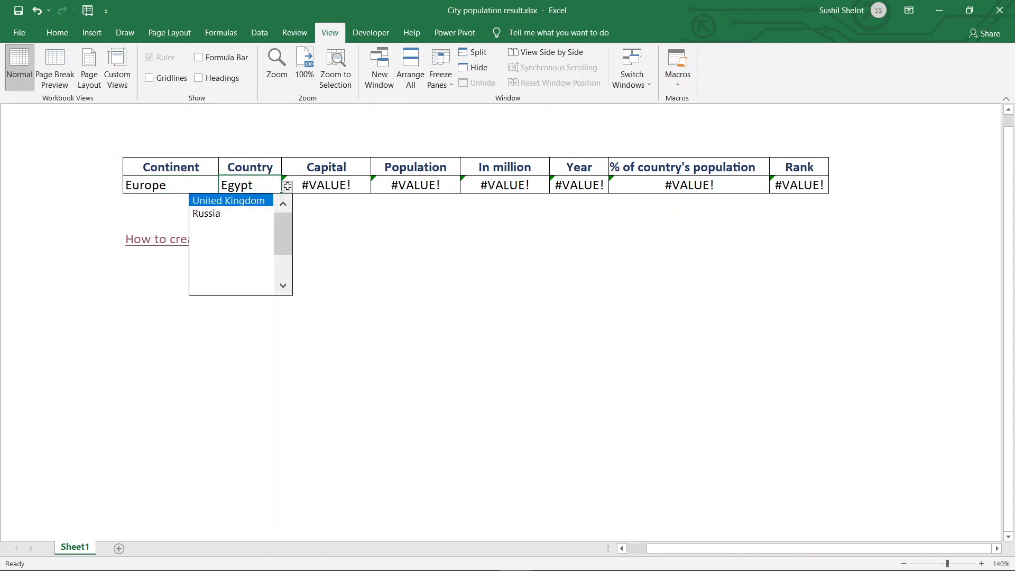
click(220, 214)
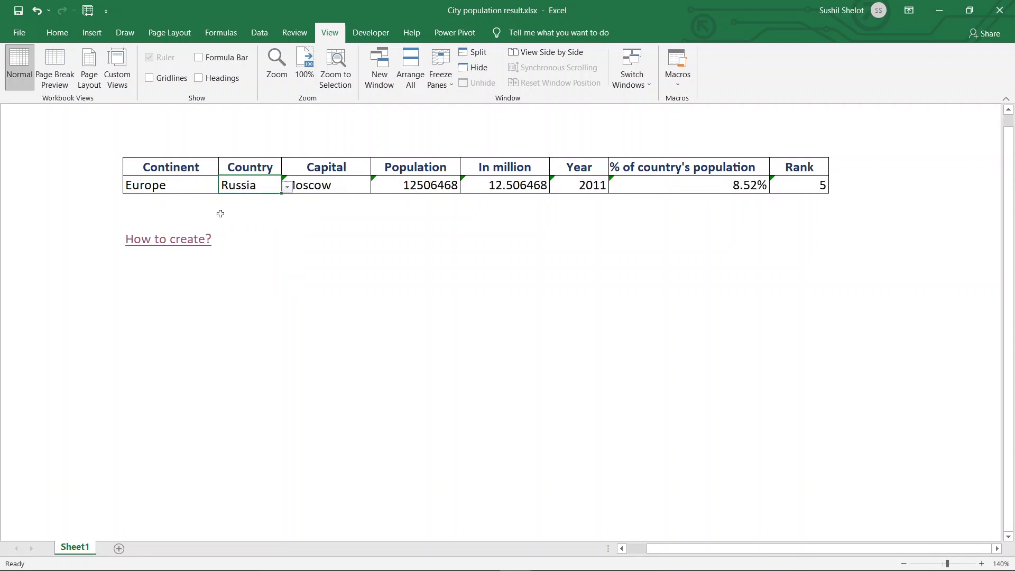
click(337, 221)
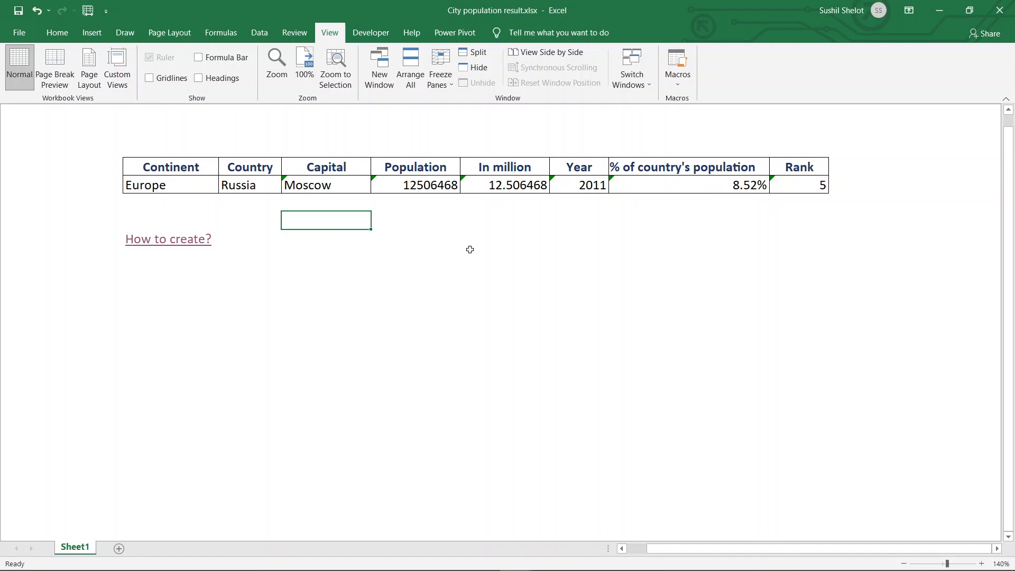
- Follow the "How to create?" link to the City population workbook and review the rank, capital, population, year and percentage columns
click(199, 246)
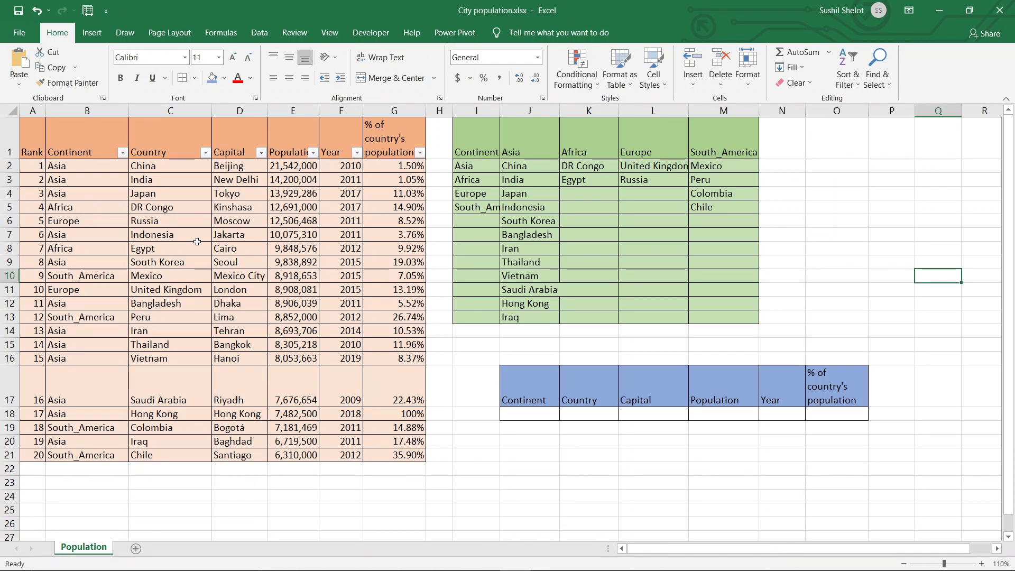
drag(37, 149, 6, 457)
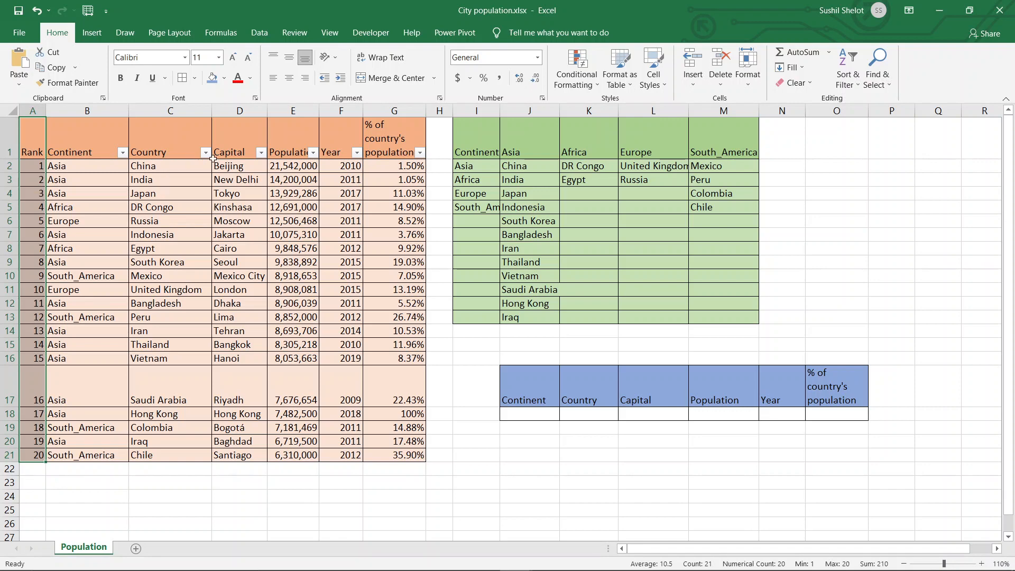
drag(236, 164, 236, 444)
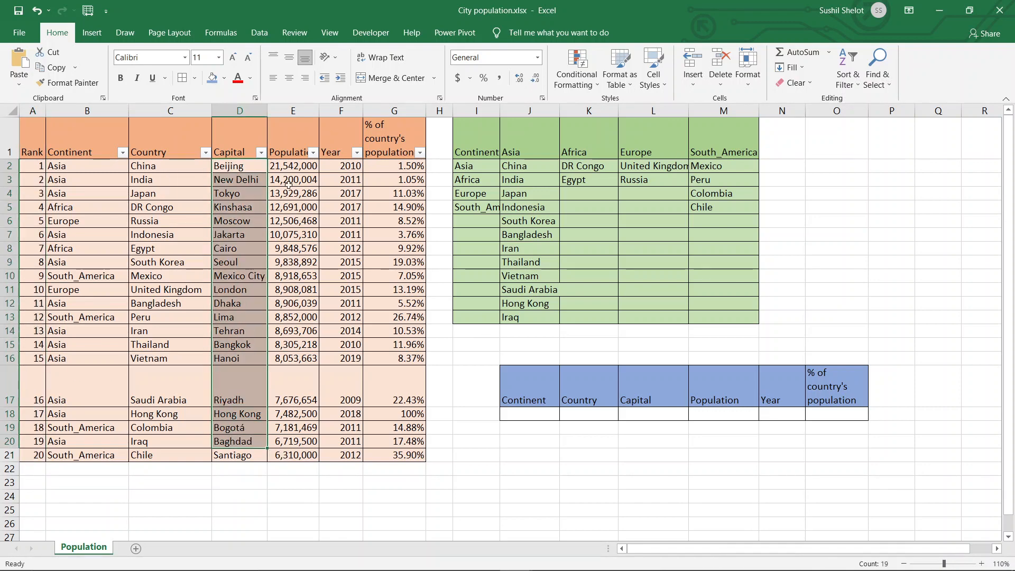
drag(290, 167, 312, 458)
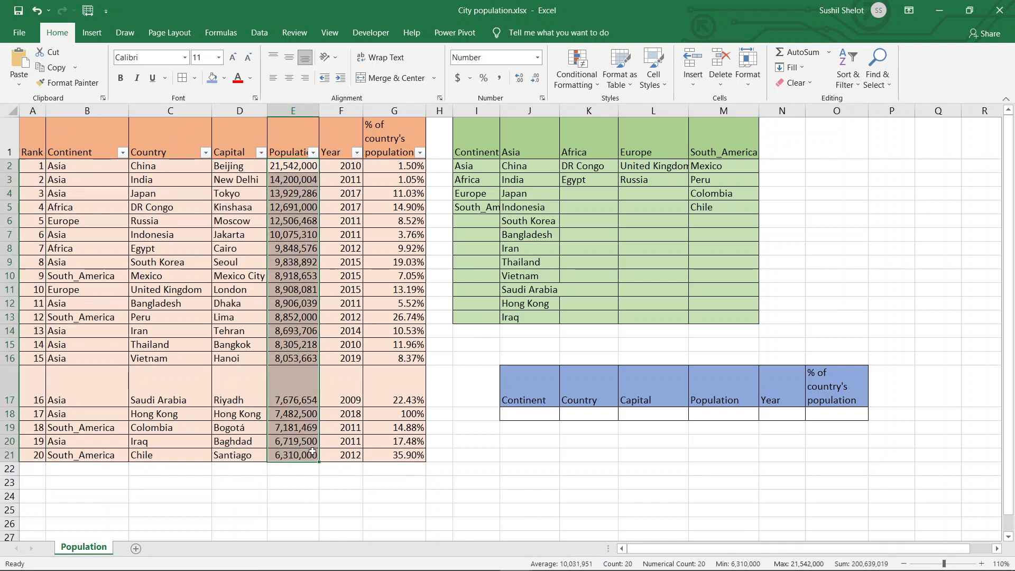
drag(348, 168, 350, 451)
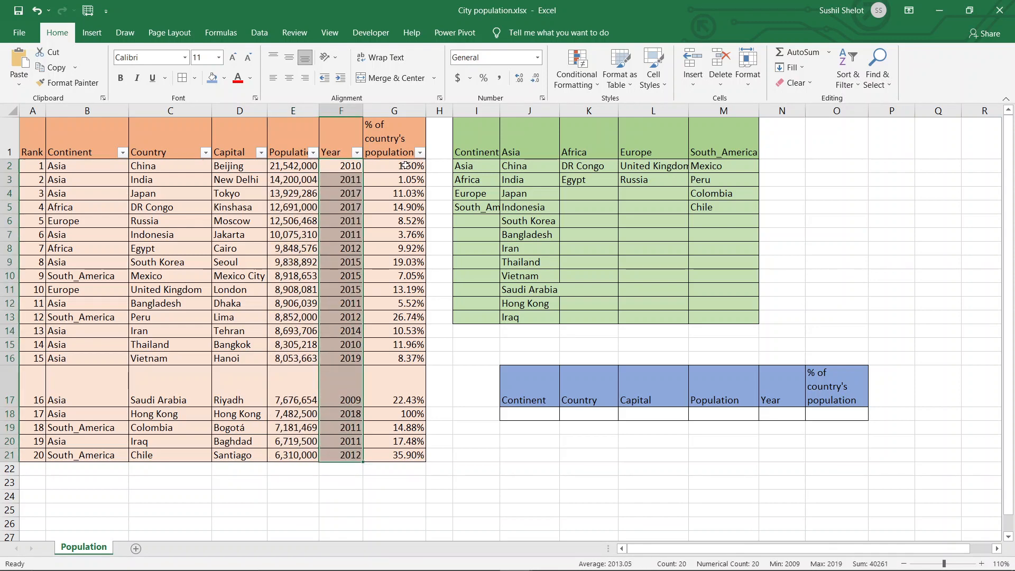
drag(406, 165, 392, 451)
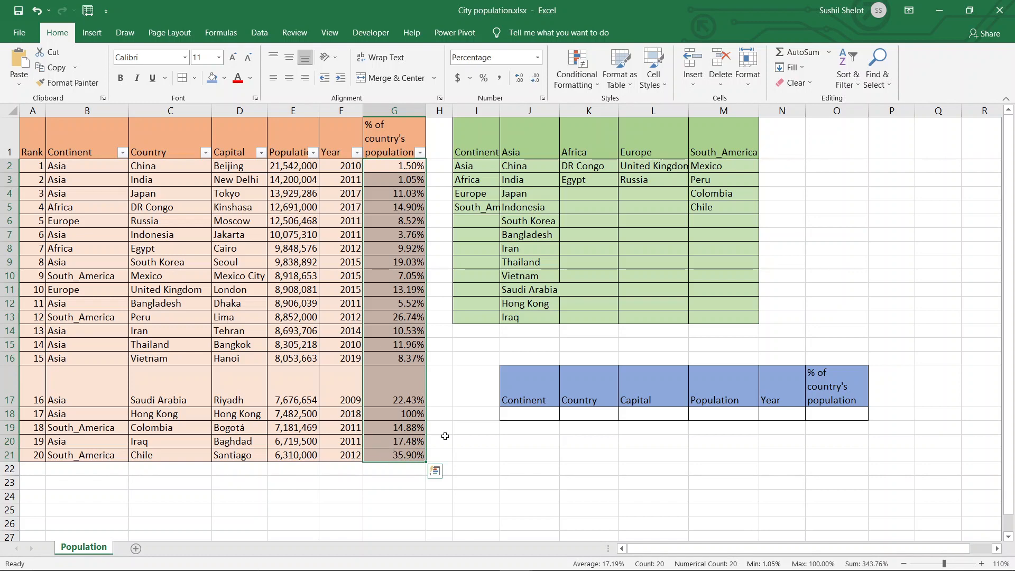
click(505, 470)
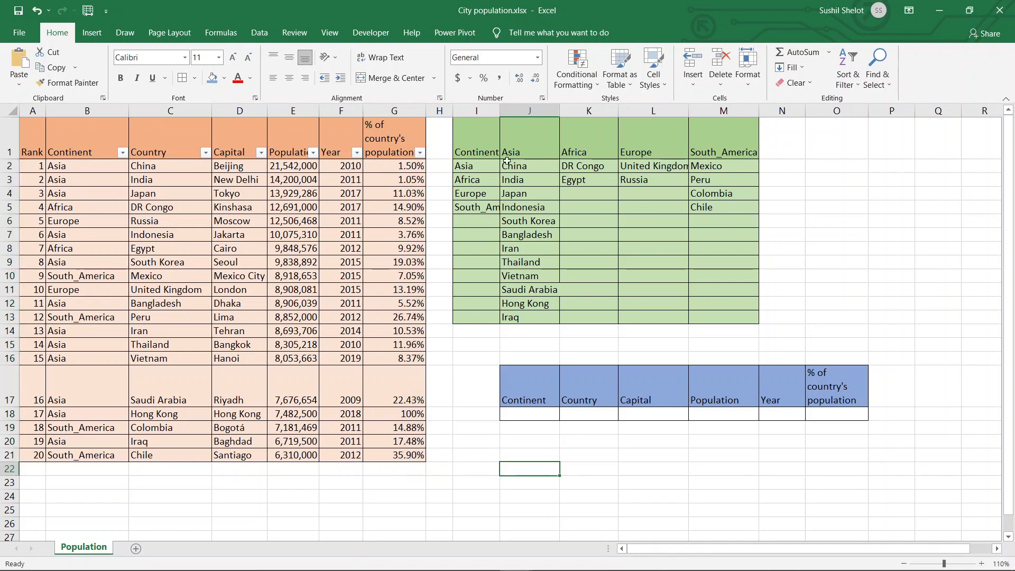
- Review the green table's headers and continent list, and autofit column I to its longest entry
drag(486, 148, 708, 151)
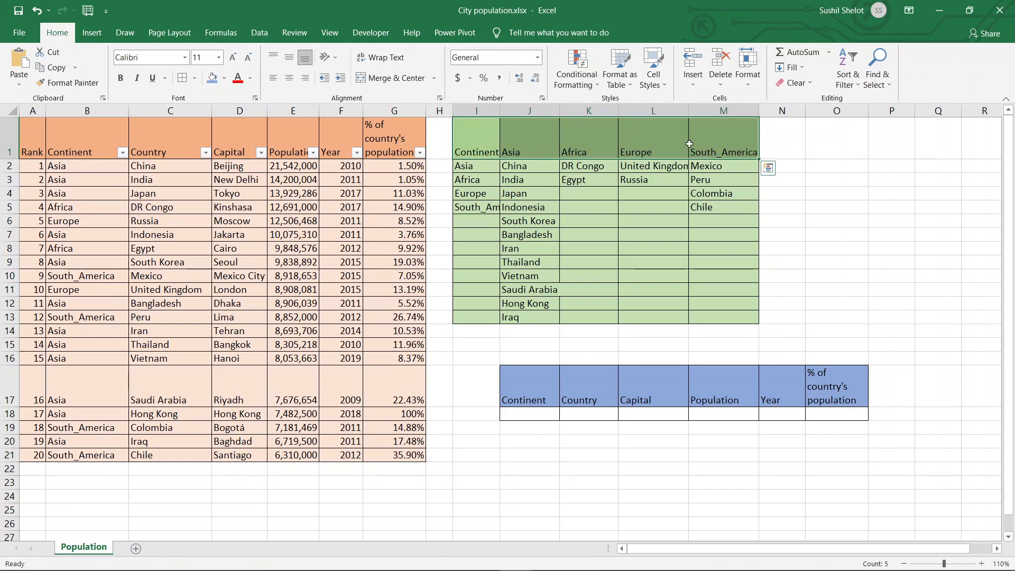
drag(488, 167, 487, 205)
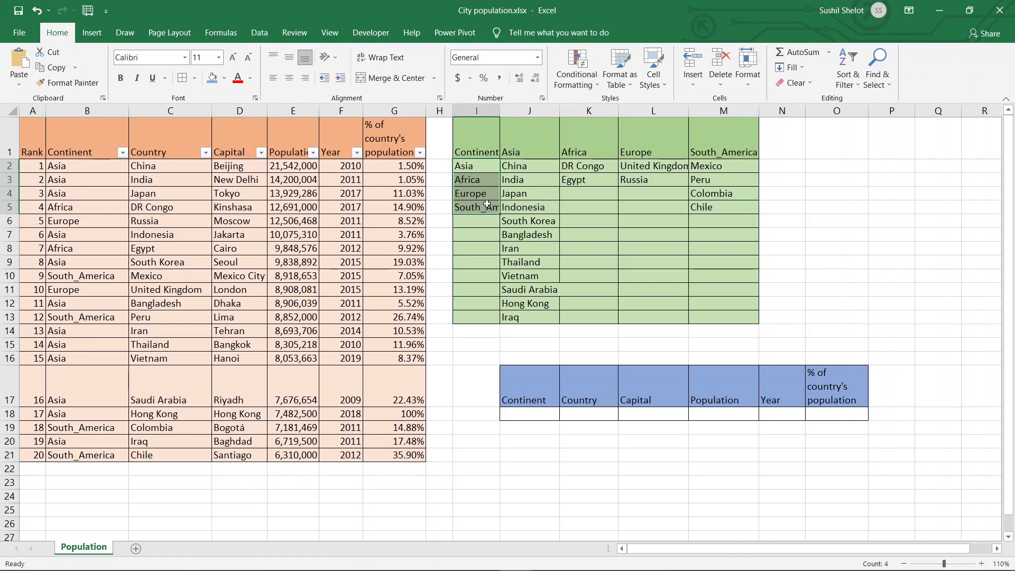
double_click(499, 109)
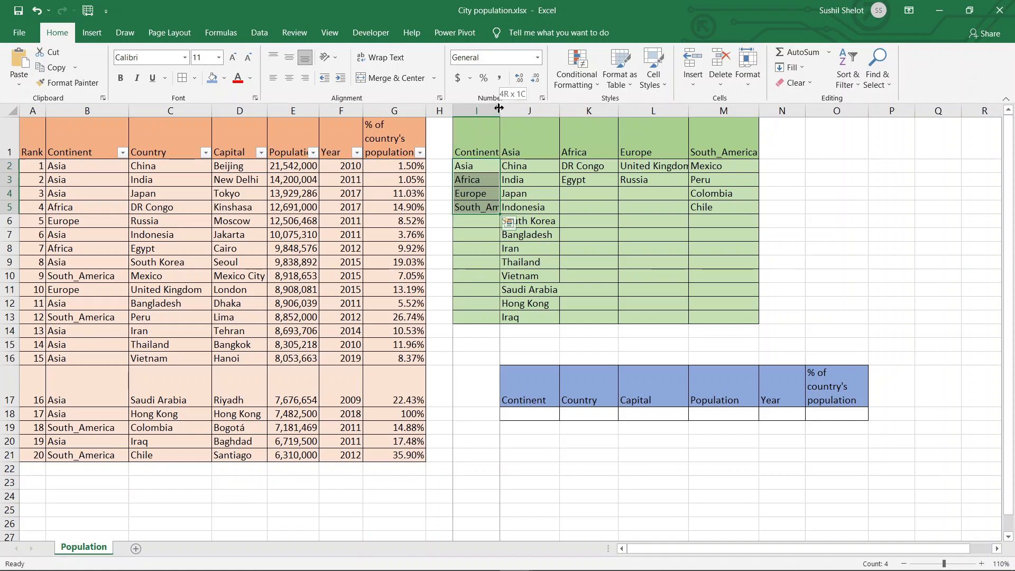
click(496, 356)
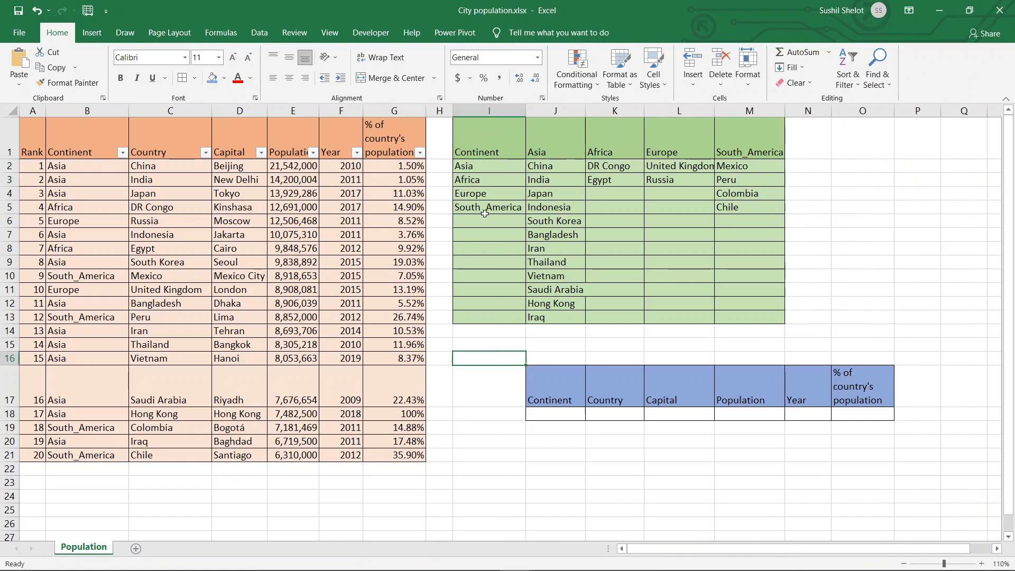
- Compare the continent list in column I with the continent headers, and examine the countries listed under Asia
drag(485, 204, 481, 171)
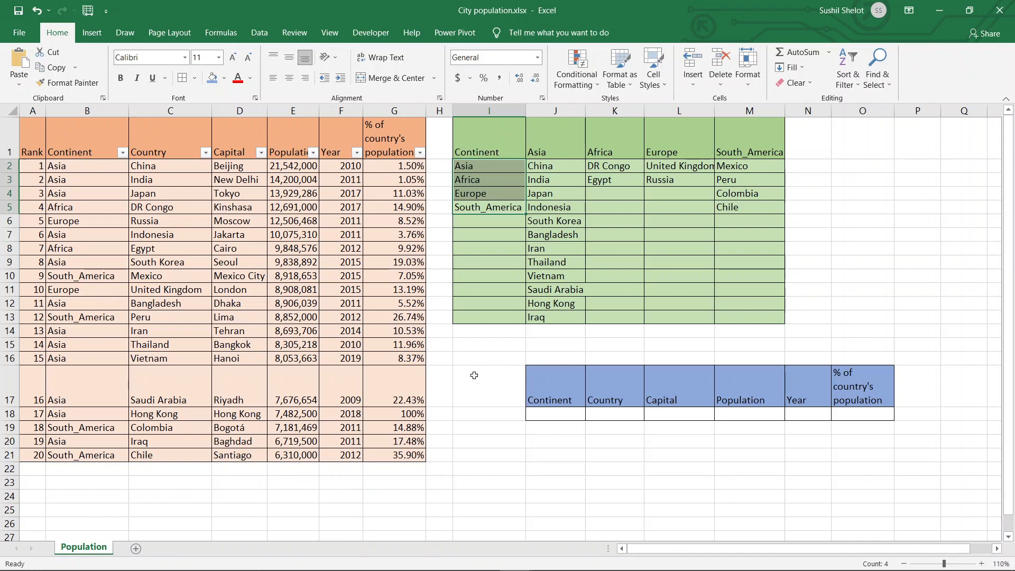
drag(488, 167, 487, 207)
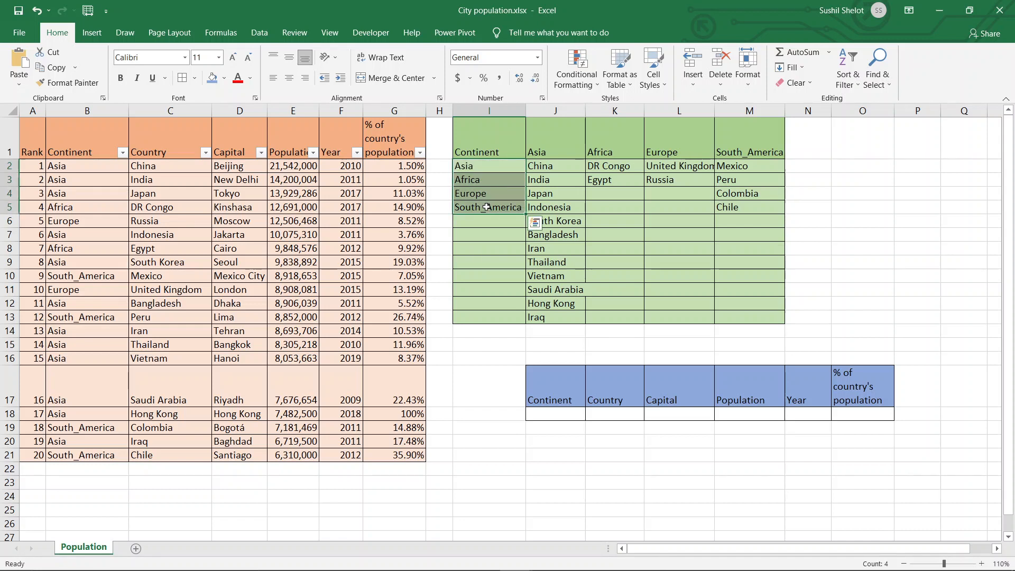
drag(556, 153, 744, 145)
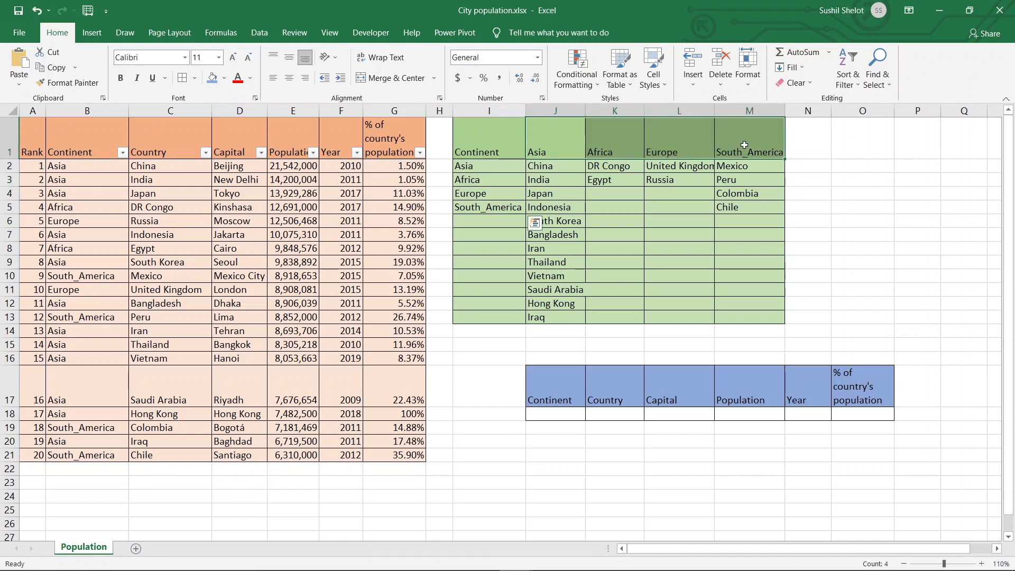
drag(560, 165, 544, 317)
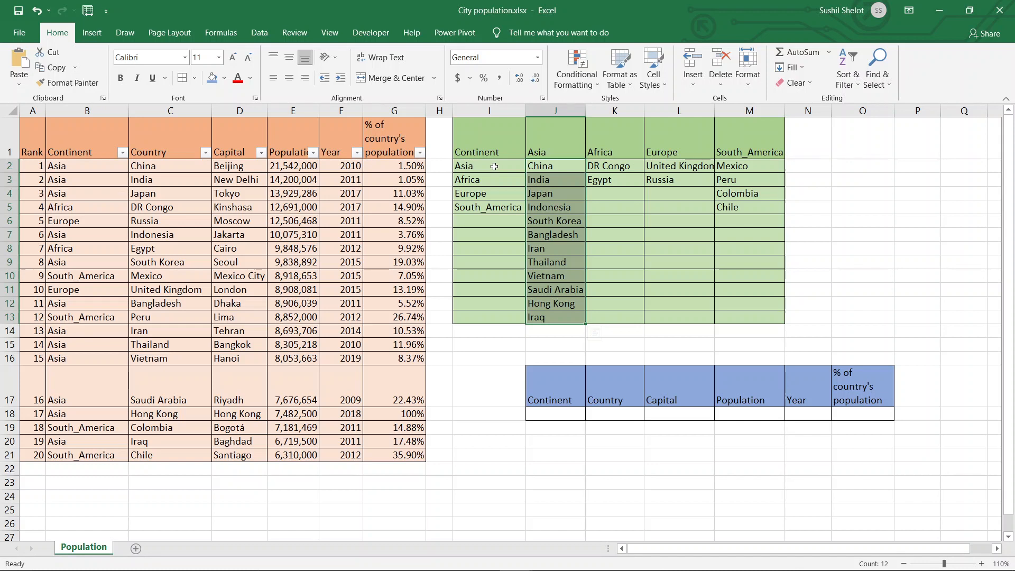
- Show the formula bar and check the range name assigned to the continent list I2:I13
drag(494, 167, 498, 316)
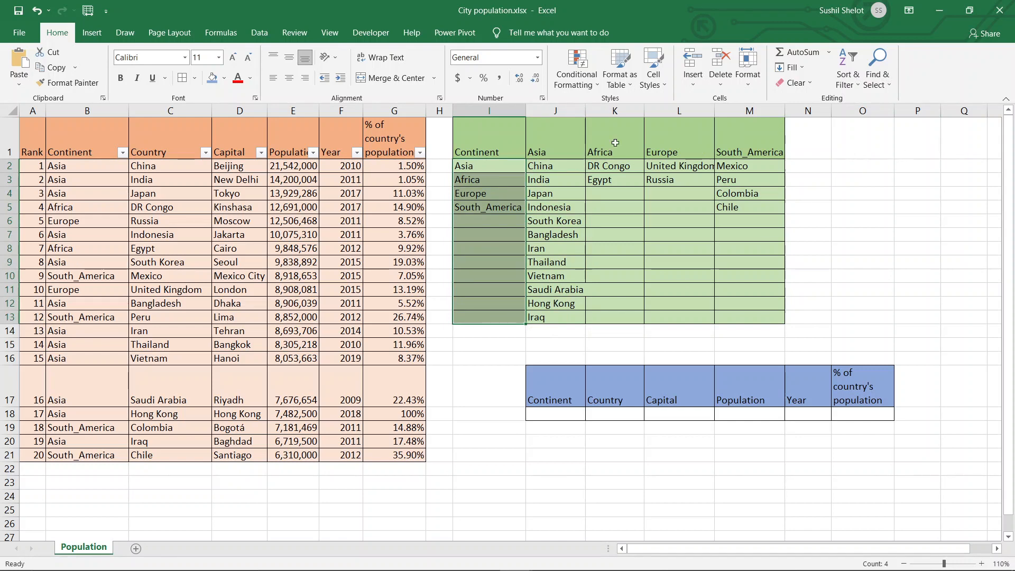
click(332, 38)
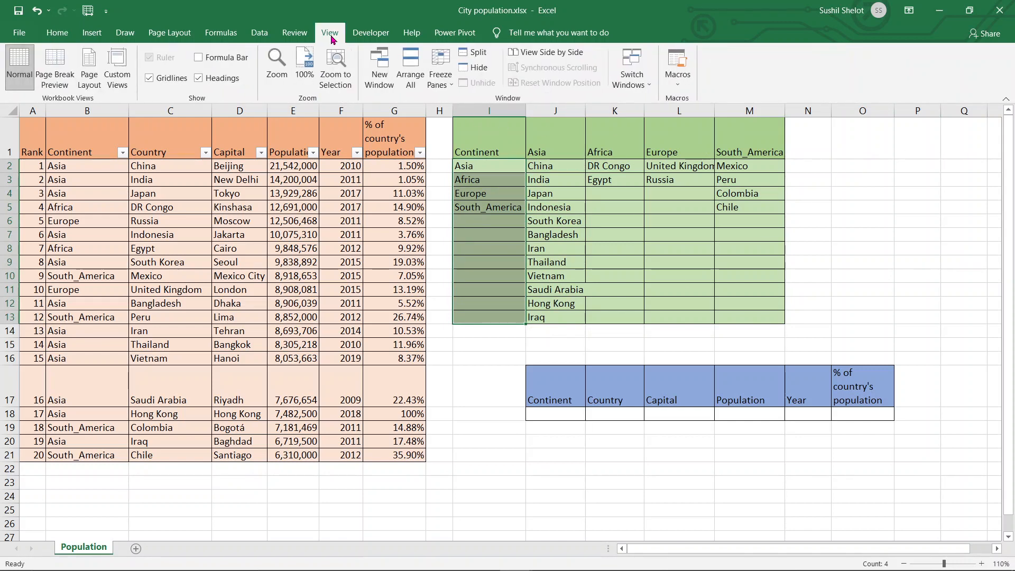
click(199, 57)
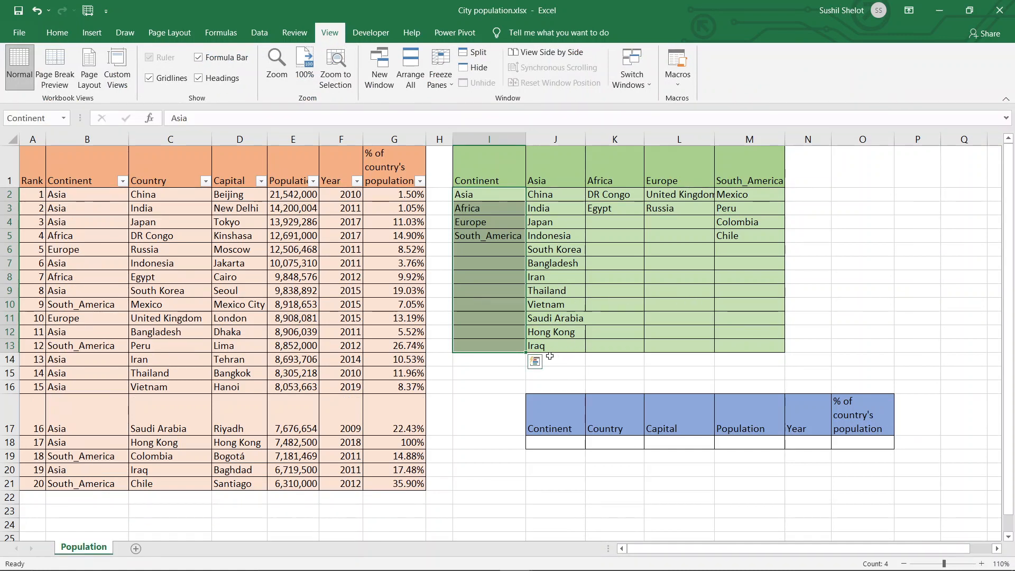
click(38, 118)
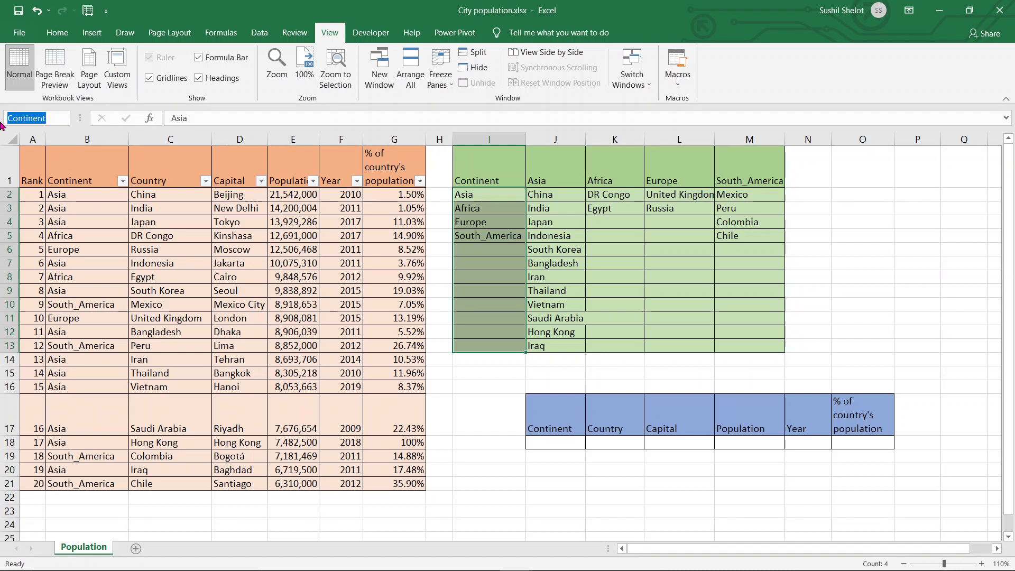
click(869, 289)
- Name the country range J2:J13 under the Asia header "Asia"
drag(555, 197, 556, 345)
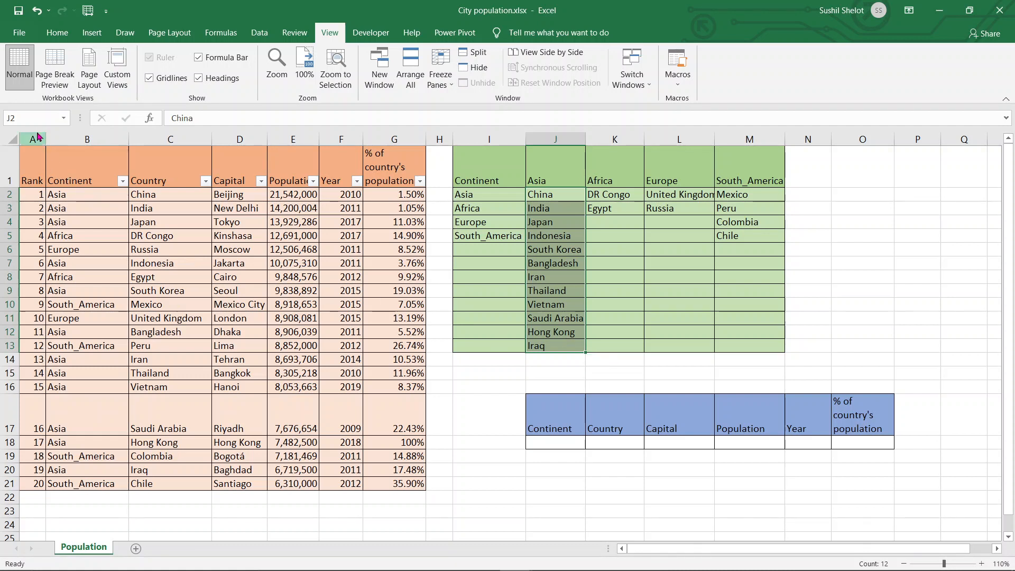
click(30, 119)
text(Asia)
key(Return)
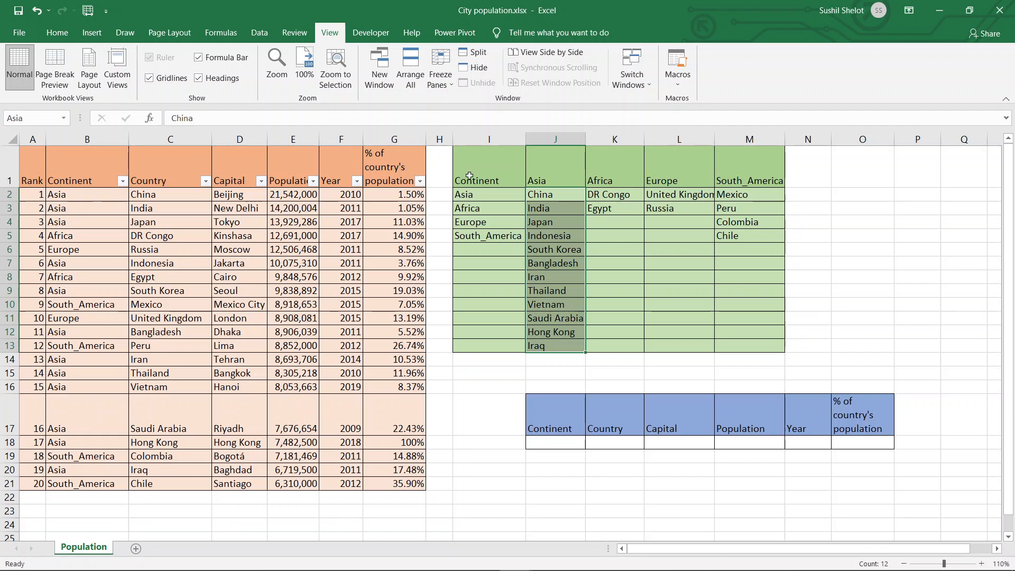
- Name the country range K2:K13 under the Africa header "Africa"
drag(612, 194, 624, 347)
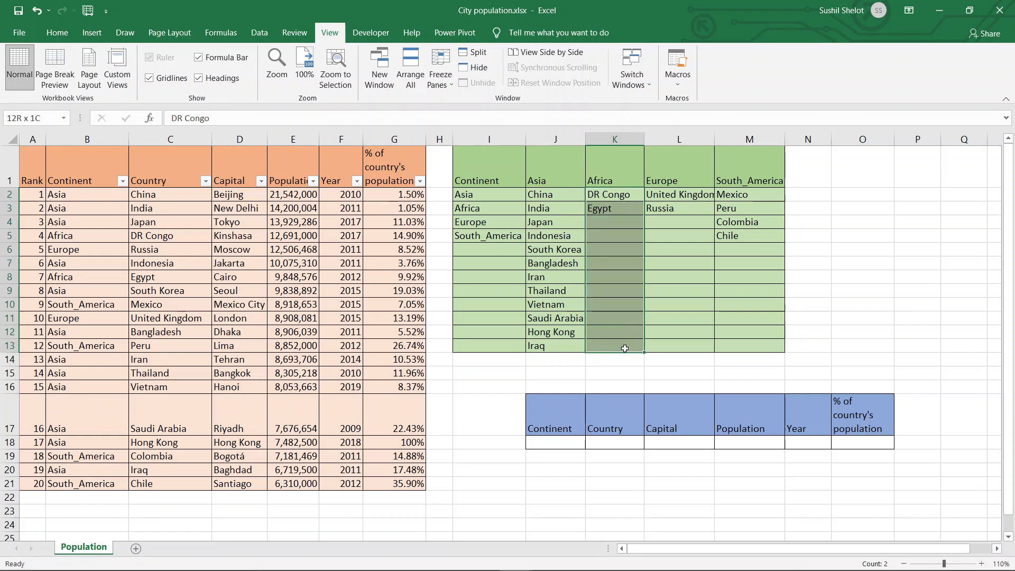
click(44, 118)
text(Africa)
key(Return)
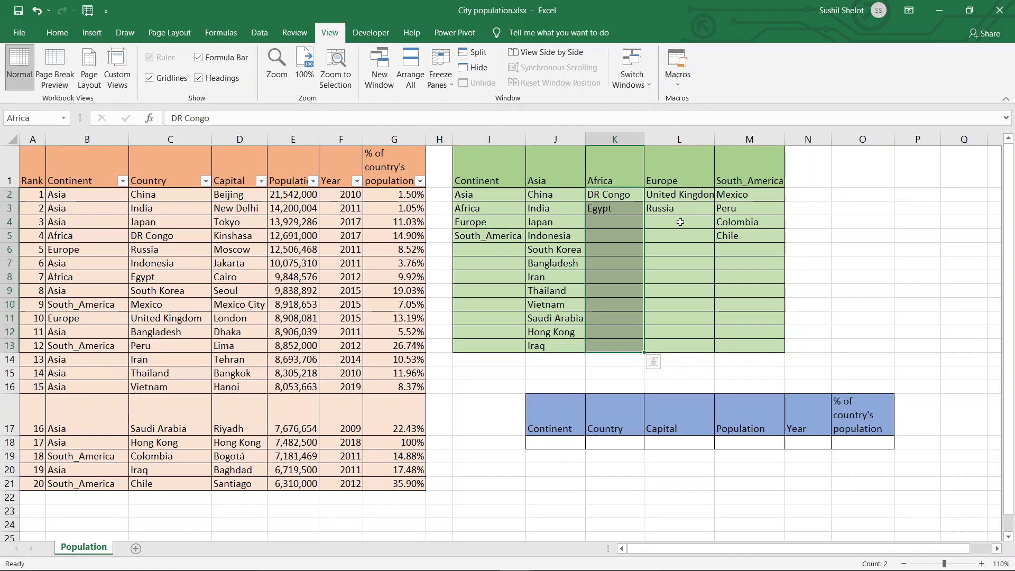
click(809, 235)
- Name the country range L2:L13 under the Europe header "Europe"
drag(689, 195, 683, 344)
click(32, 119)
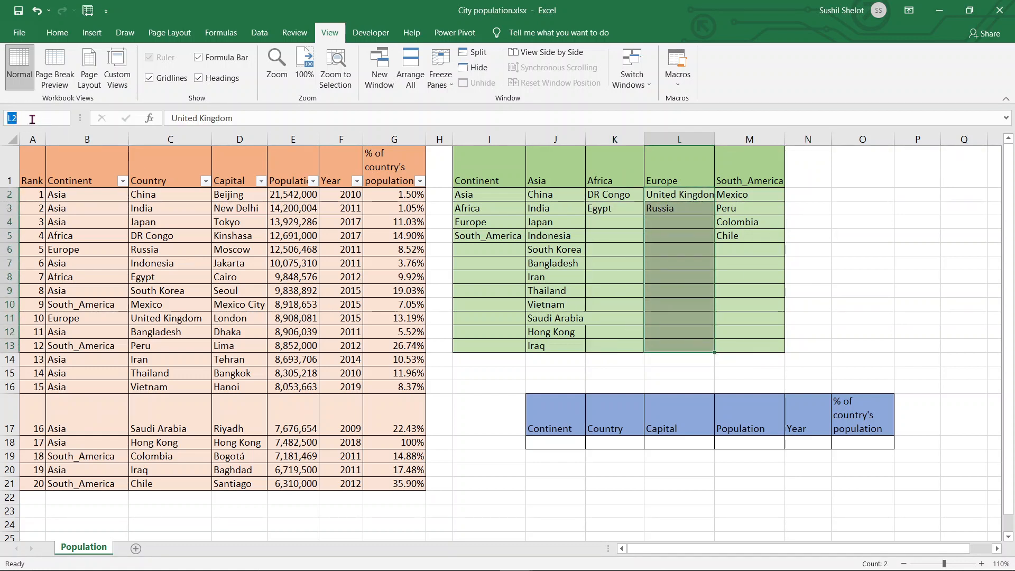
text(Europe)
key(Return)
click(887, 273)
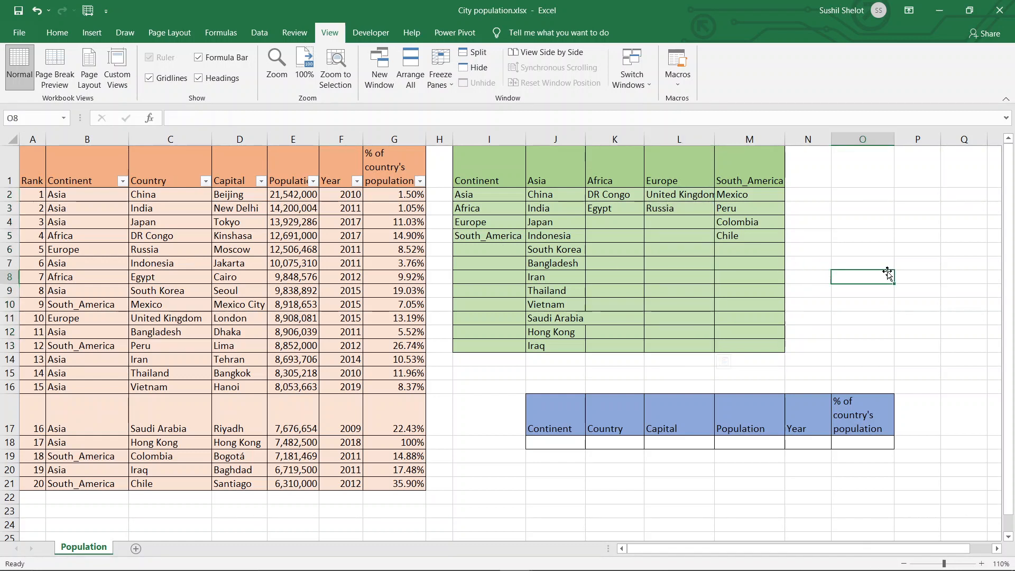
click(772, 180)
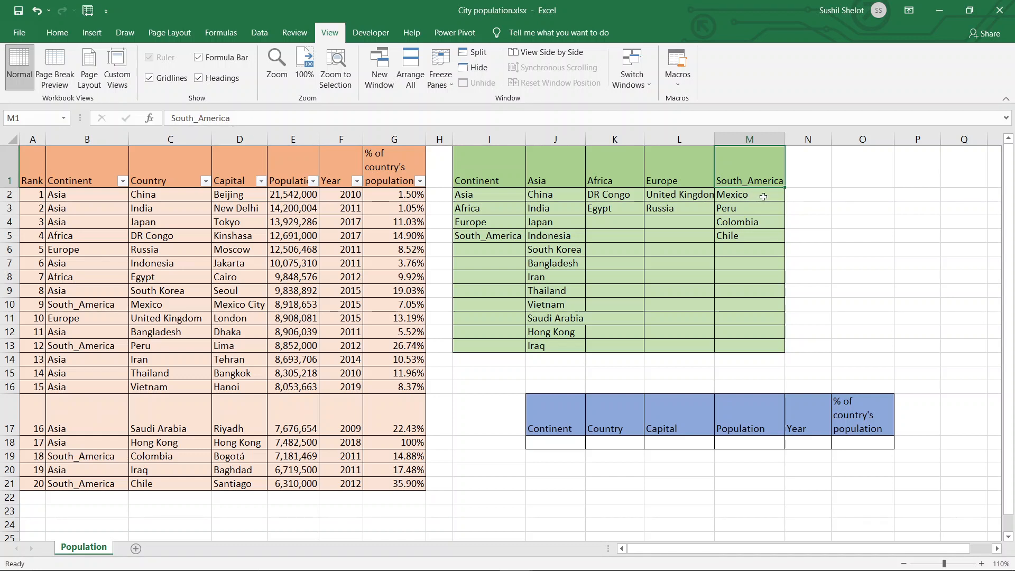
drag(766, 197, 765, 343)
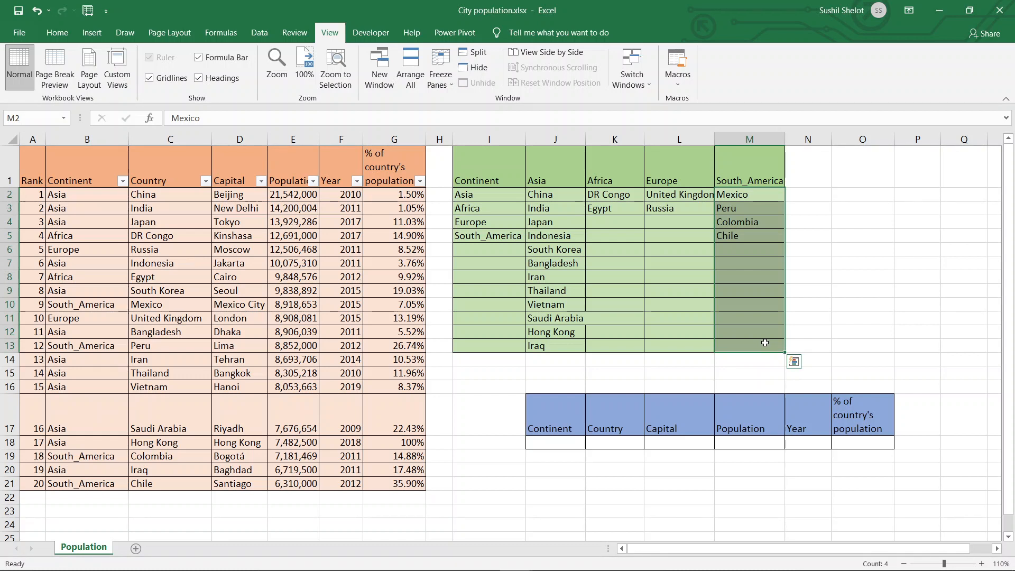
click(43, 118)
text(M1)
key(Return)
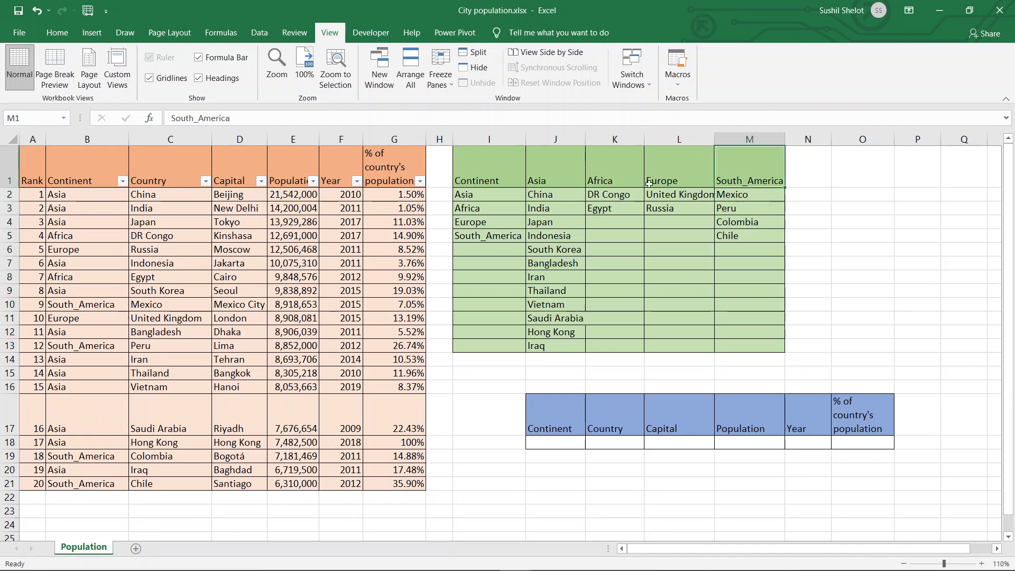
- Copy the South_America header text from M1 and name the country range M2:M13 "South_America"
double_click(237, 118)
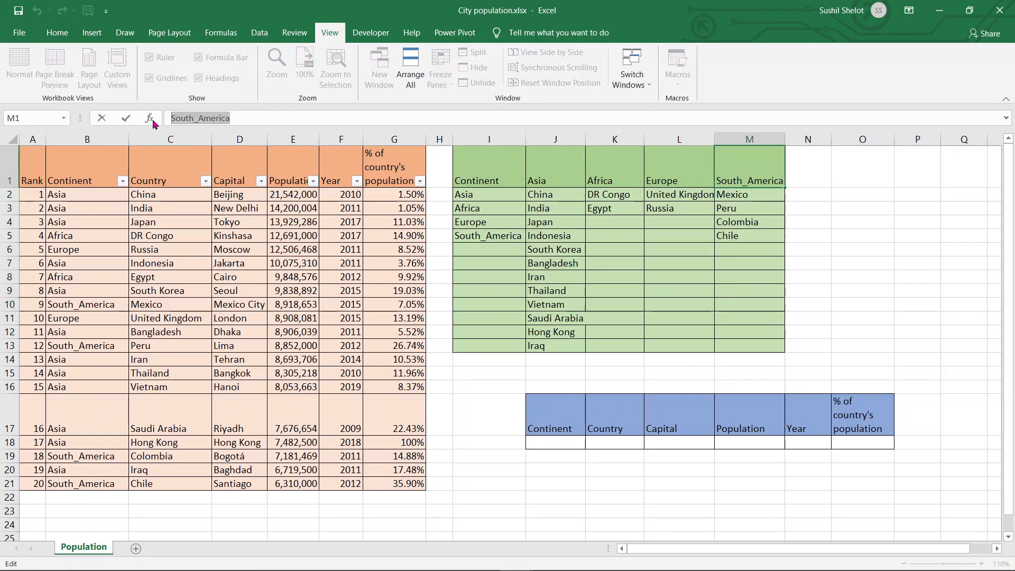
click(855, 227)
drag(751, 197, 746, 341)
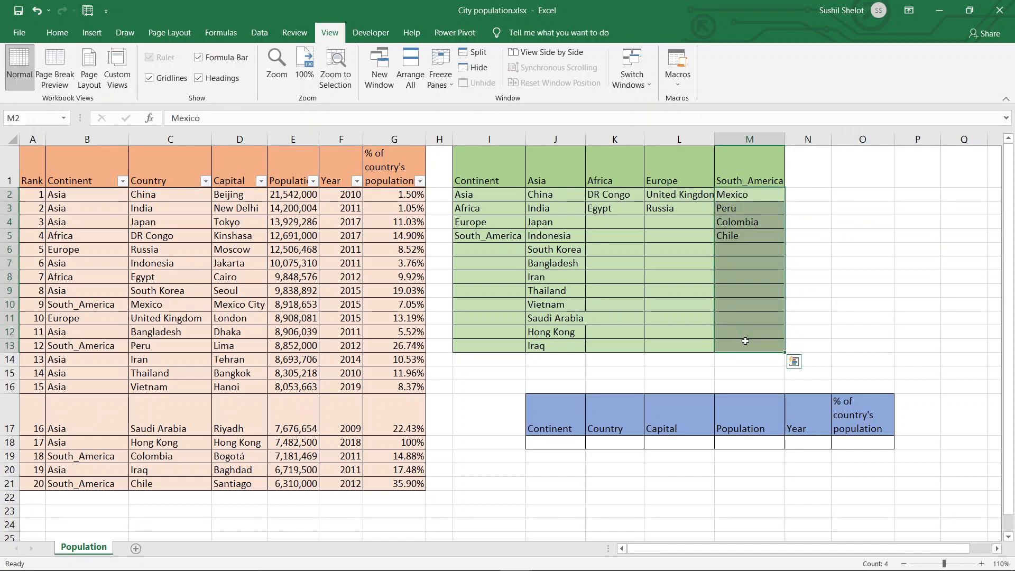
click(41, 121)
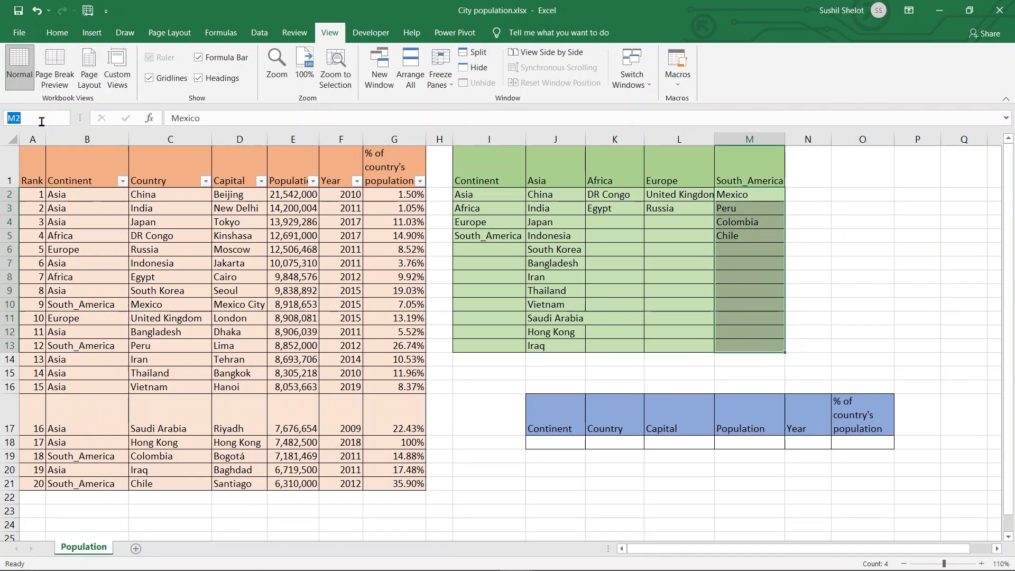
text(South_America)
key(Return)
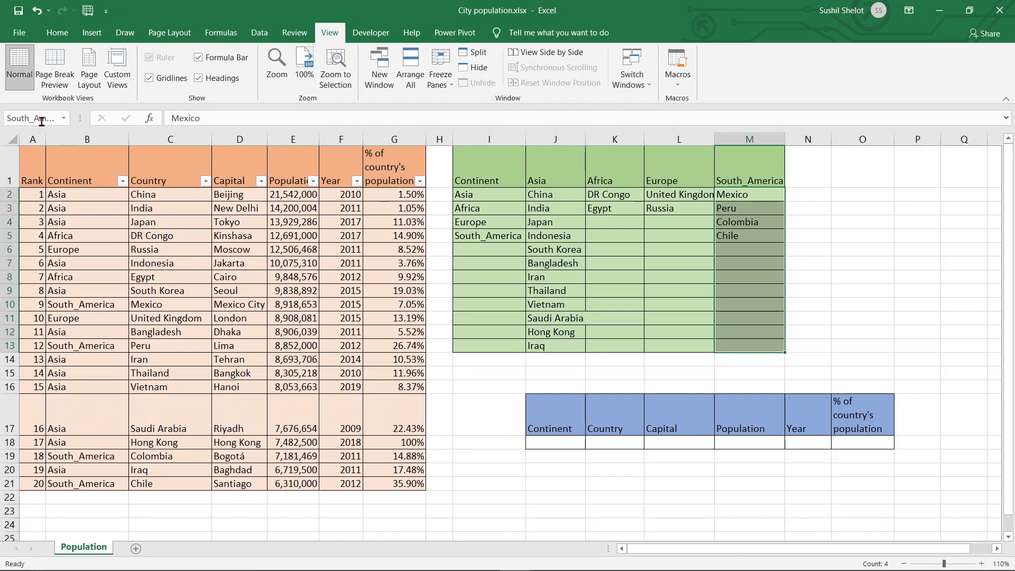
click(841, 288)
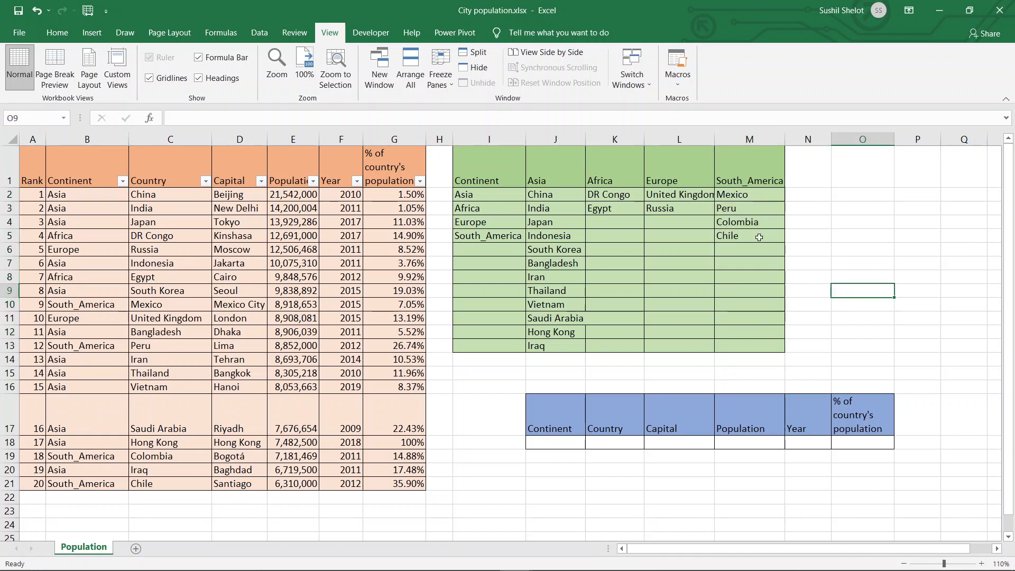
- Check the range names assigned to the Europe list L2:L13 and the Africa list K2:K13
drag(699, 193, 679, 341)
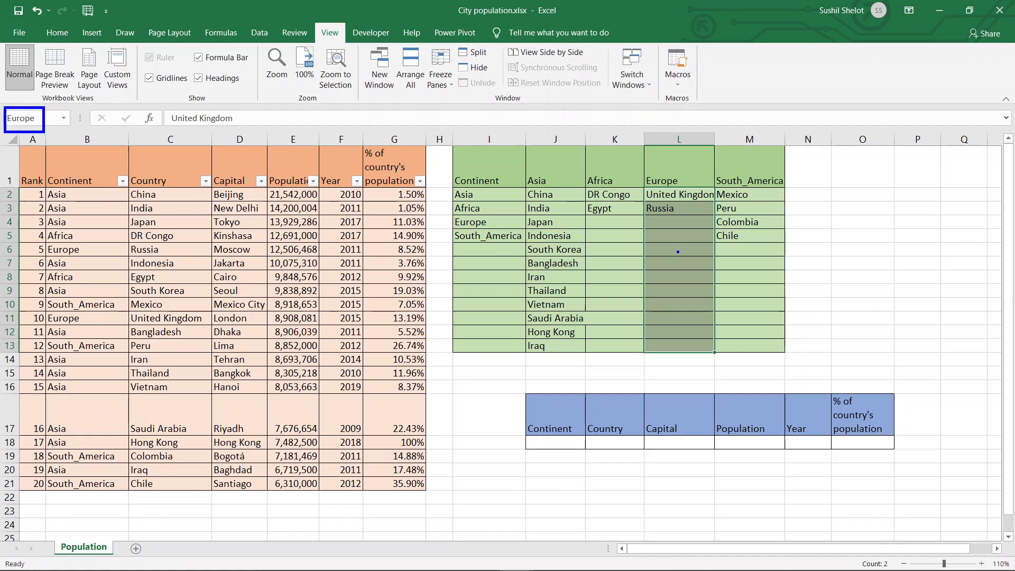
drag(614, 194, 619, 345)
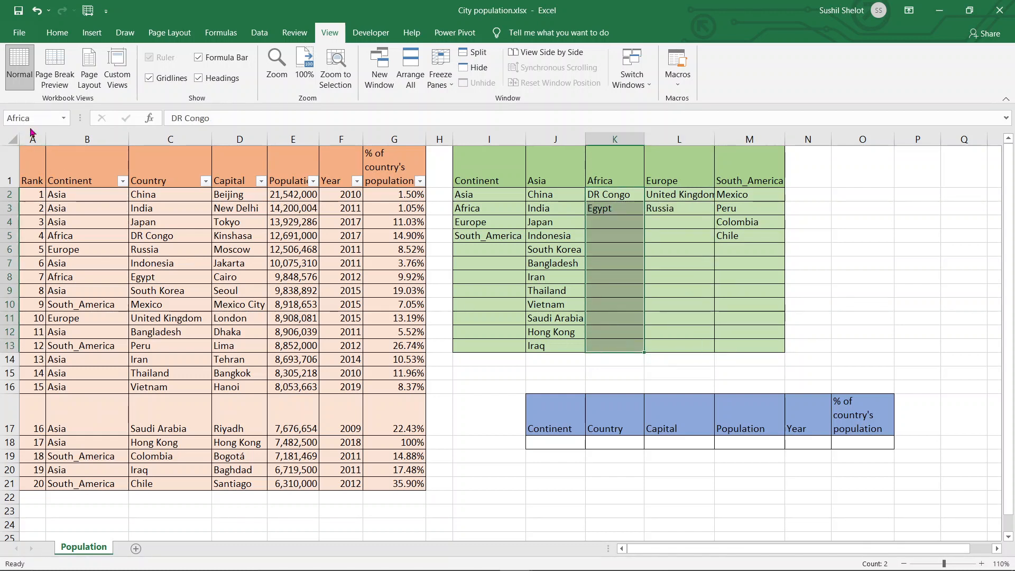
click(865, 283)
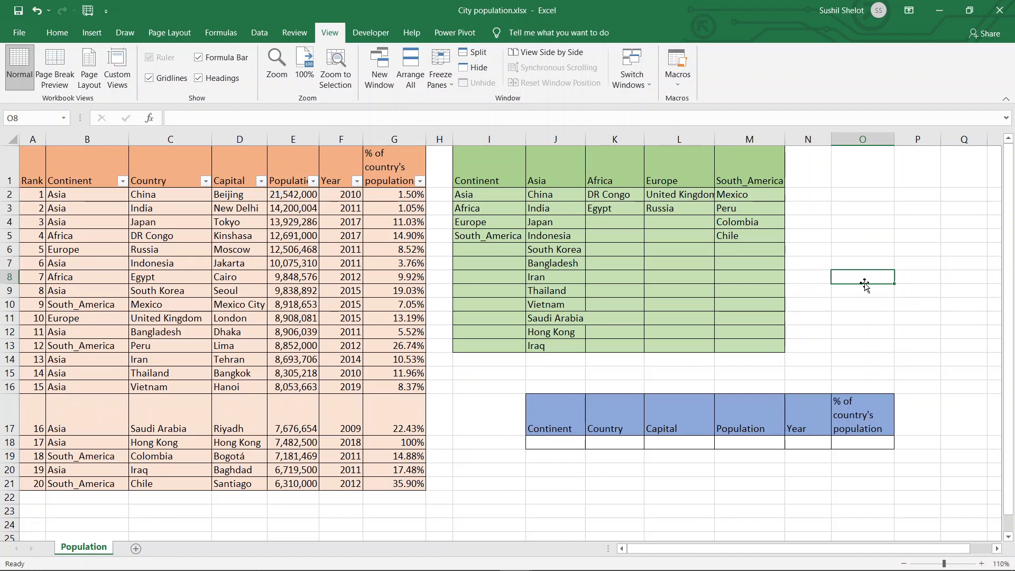
- Add List data validation to J18 under the Continent header, using the named range =Continent (I2:I13) as the source
click(565, 446)
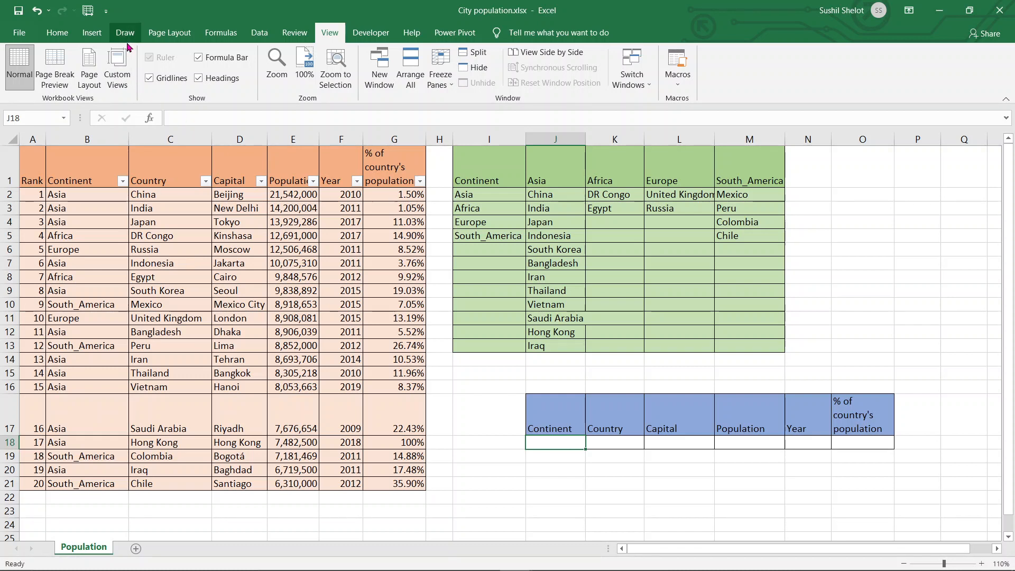
click(264, 34)
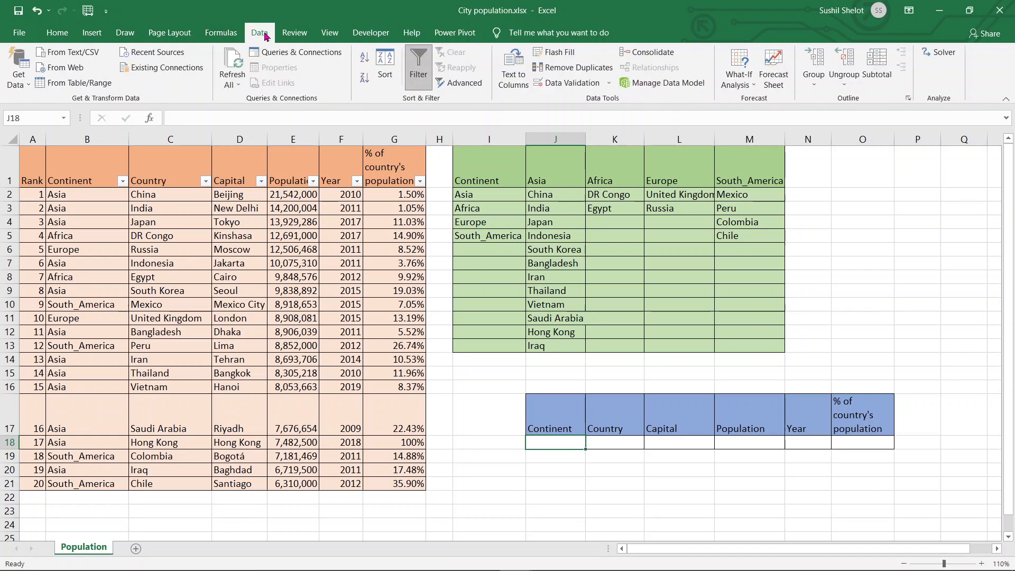
click(565, 84)
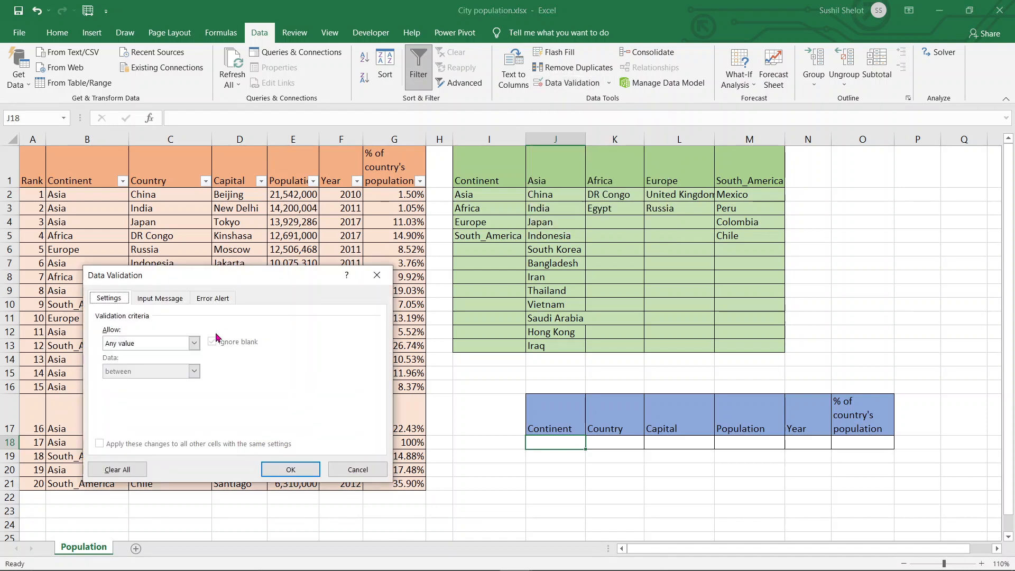
click(194, 343)
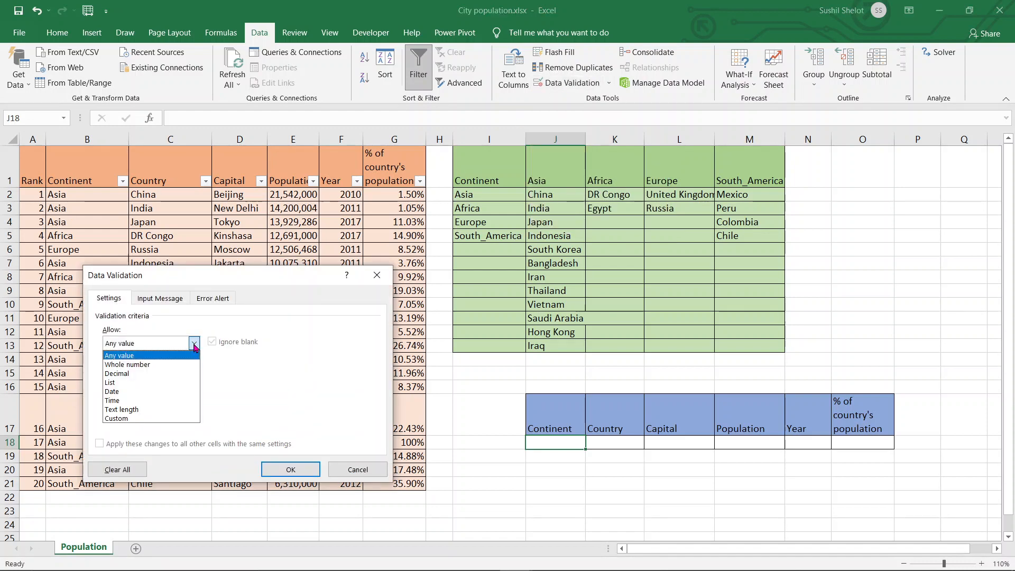
click(167, 382)
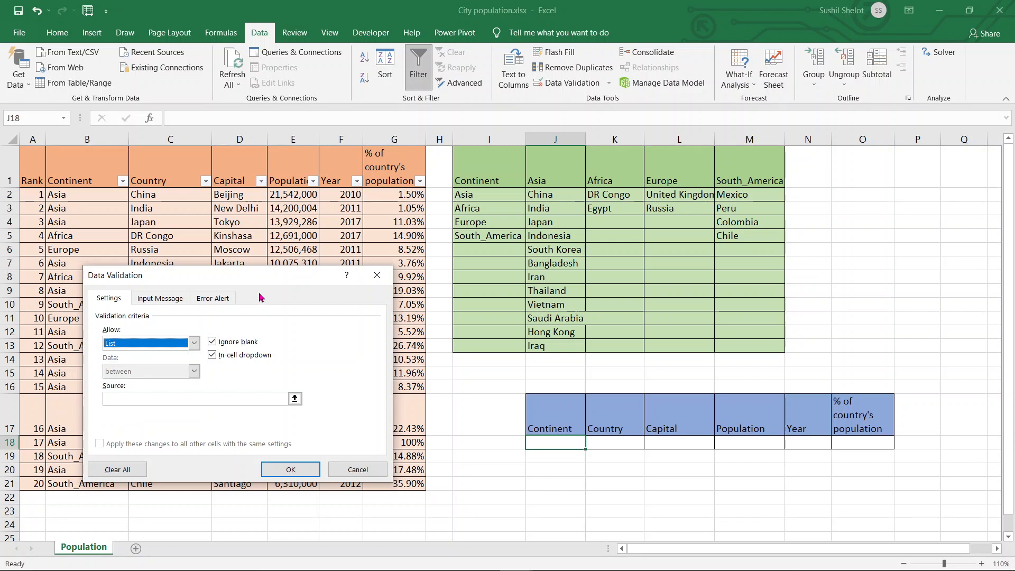
click(294, 398)
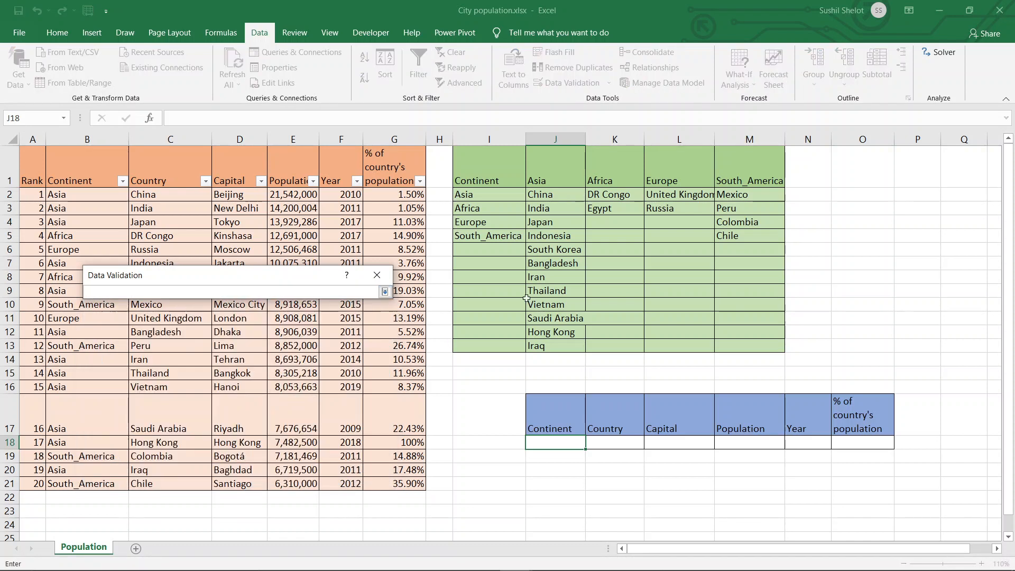
drag(499, 200, 494, 347)
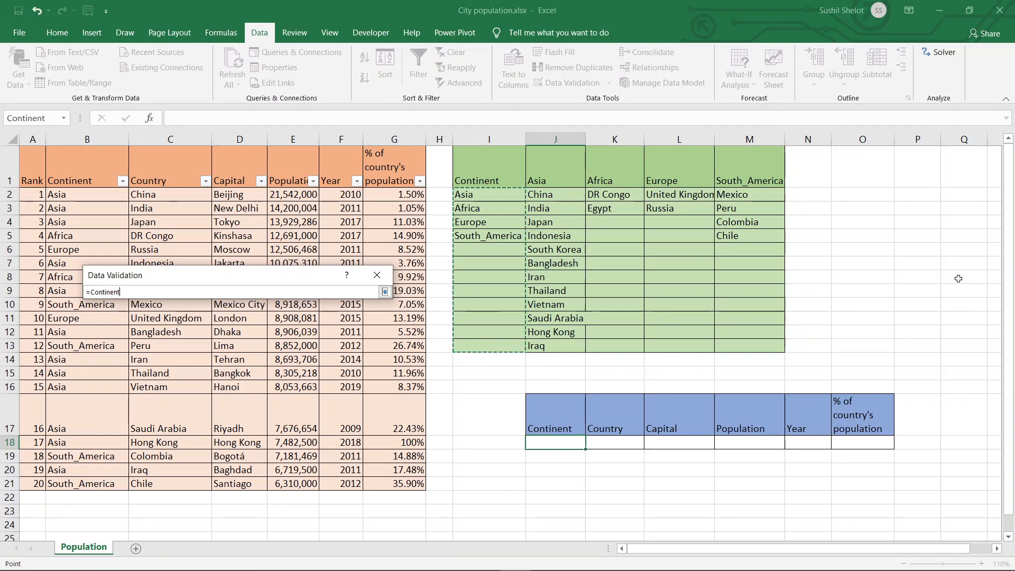
key(Return)
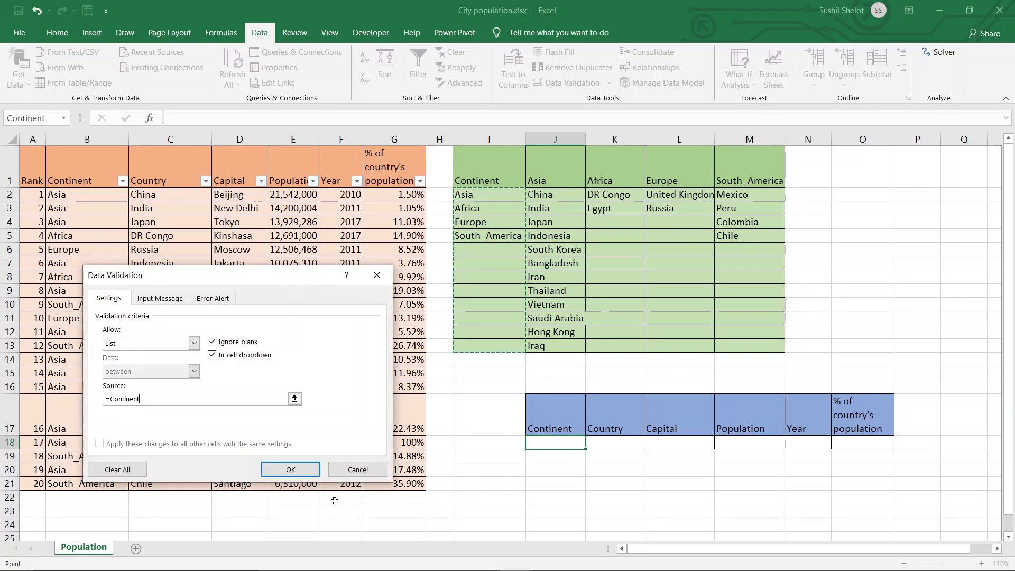
click(291, 470)
click(676, 523)
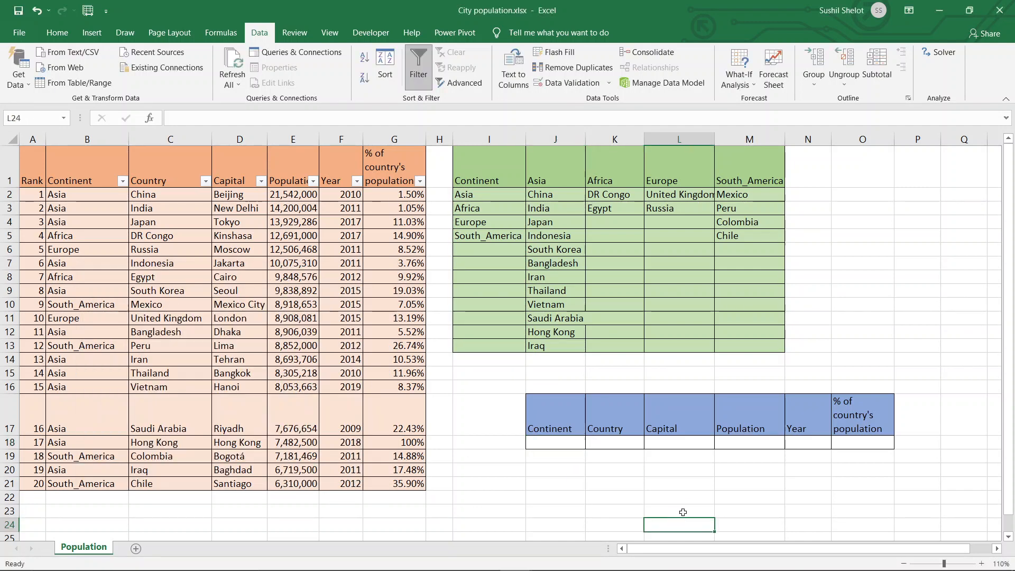
- Review the choices offered by the continent drop-down in J18 without picking one
click(571, 445)
click(592, 444)
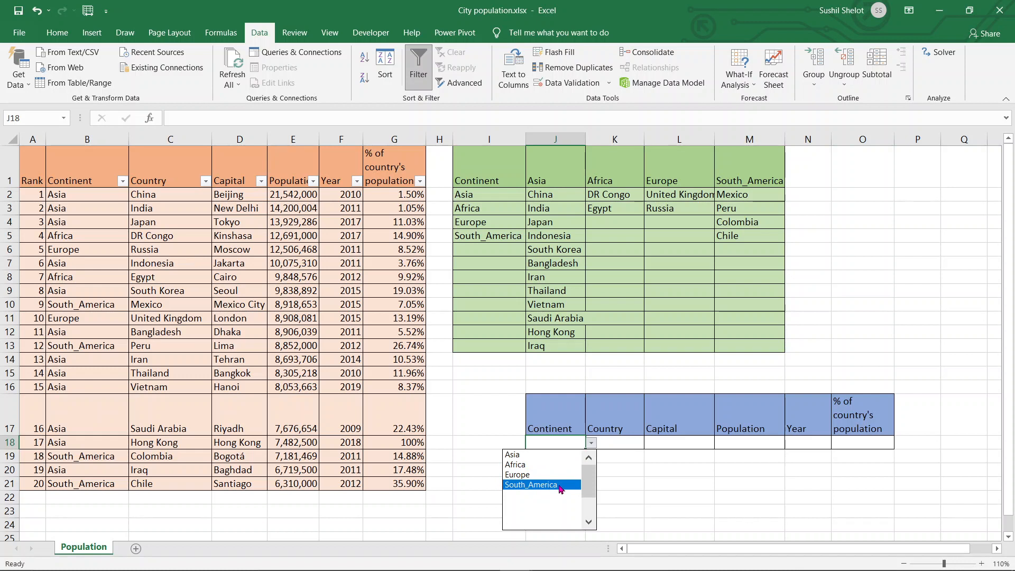
click(666, 483)
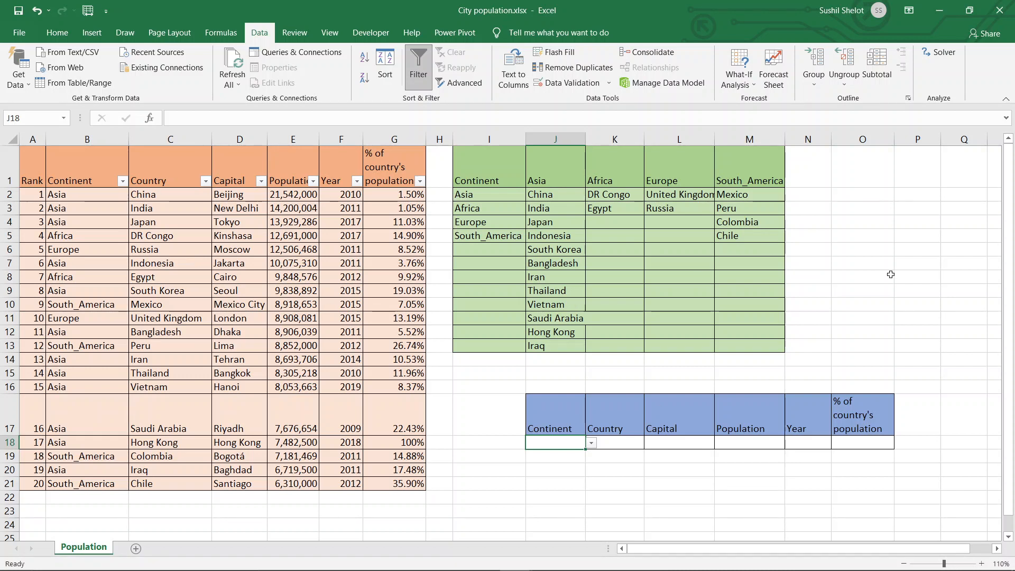
click(632, 443)
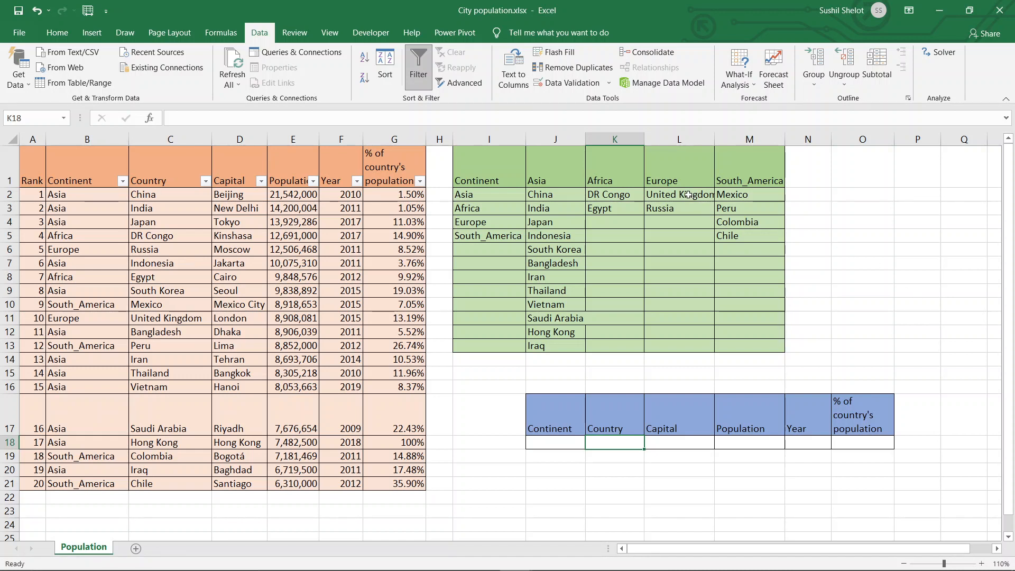
- Choose Europe from the continent drop-down in J18
click(565, 441)
click(590, 444)
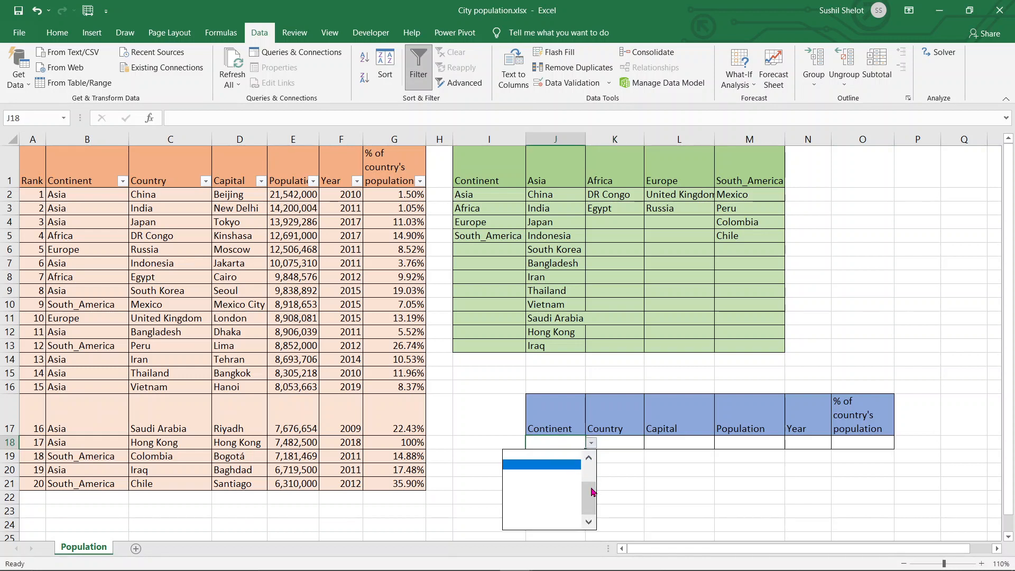
click(545, 475)
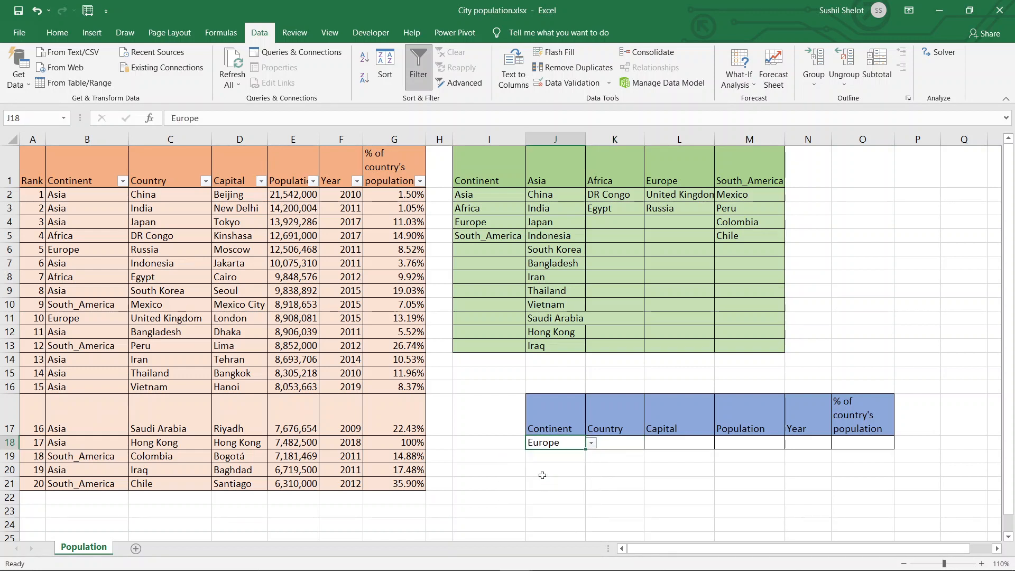
click(642, 479)
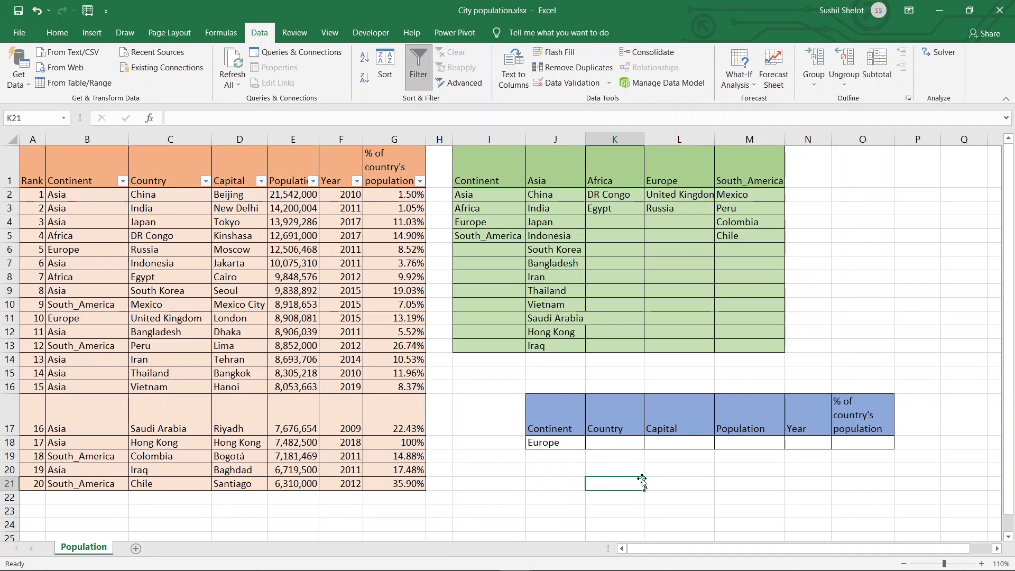
click(630, 445)
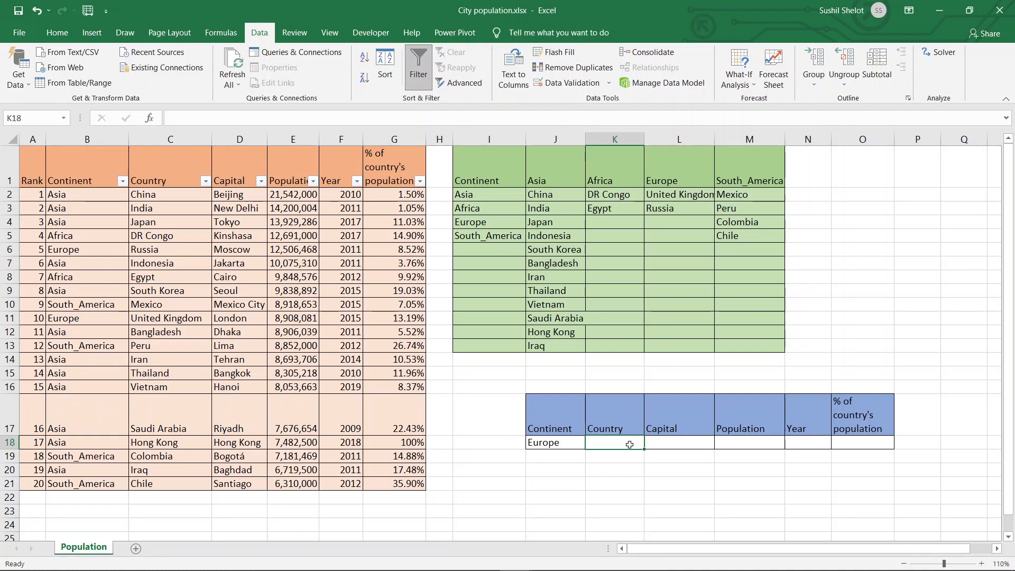
click(725, 489)
- Review the continent drop-down options in J18 again and clear the cell's entry
click(575, 448)
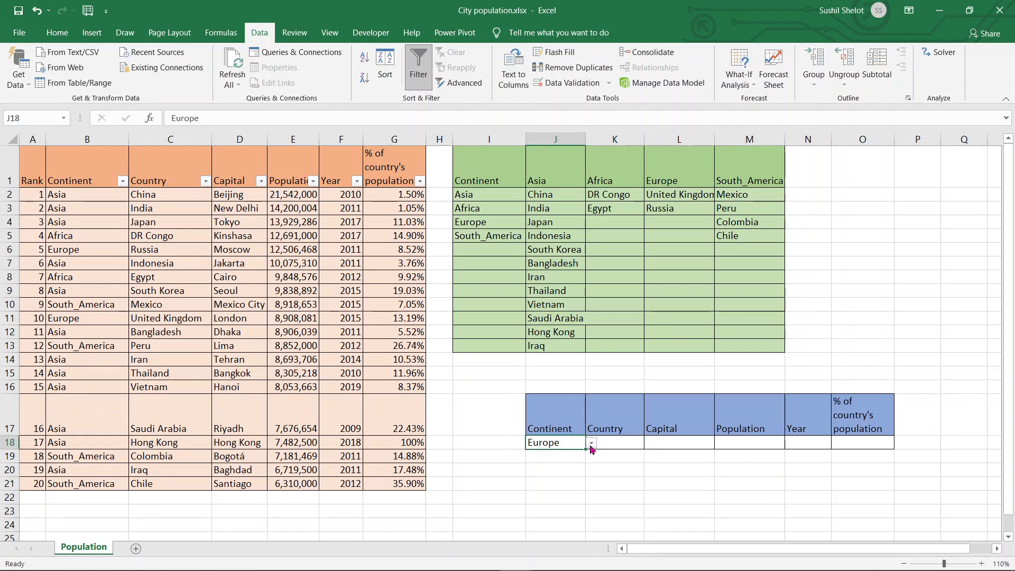
click(590, 446)
drag(590, 483, 592, 453)
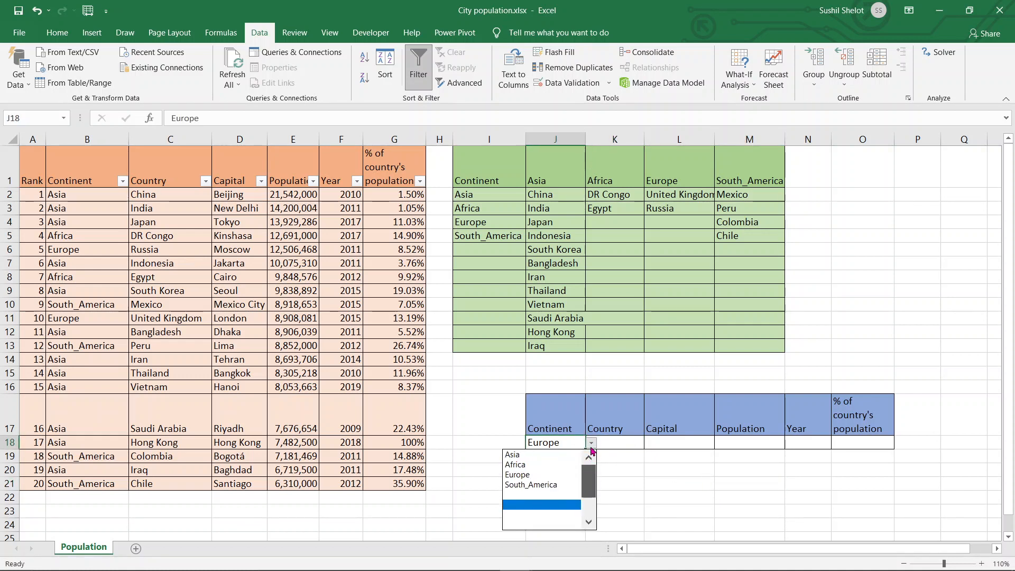
click(554, 449)
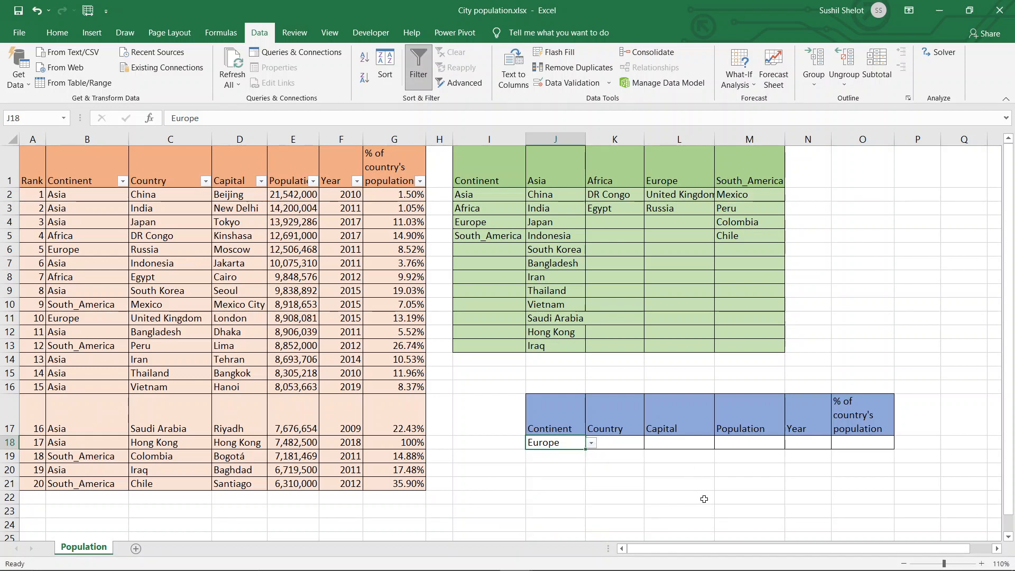
key(Delete)
- Add List data validation to K18 under the Country header with the source =indirect($J$18), accepting it despite the empty continent cell
click(634, 446)
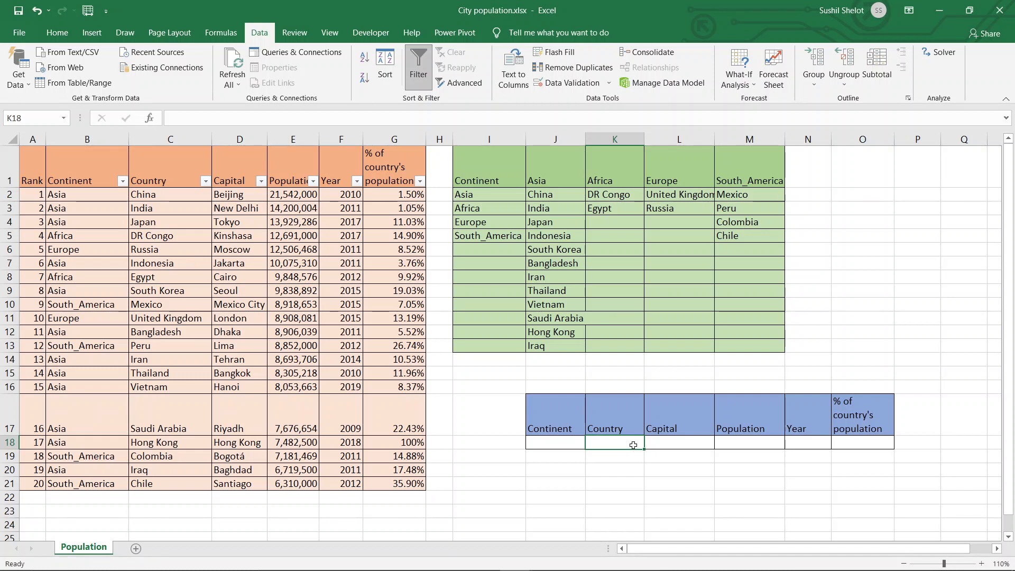
click(568, 90)
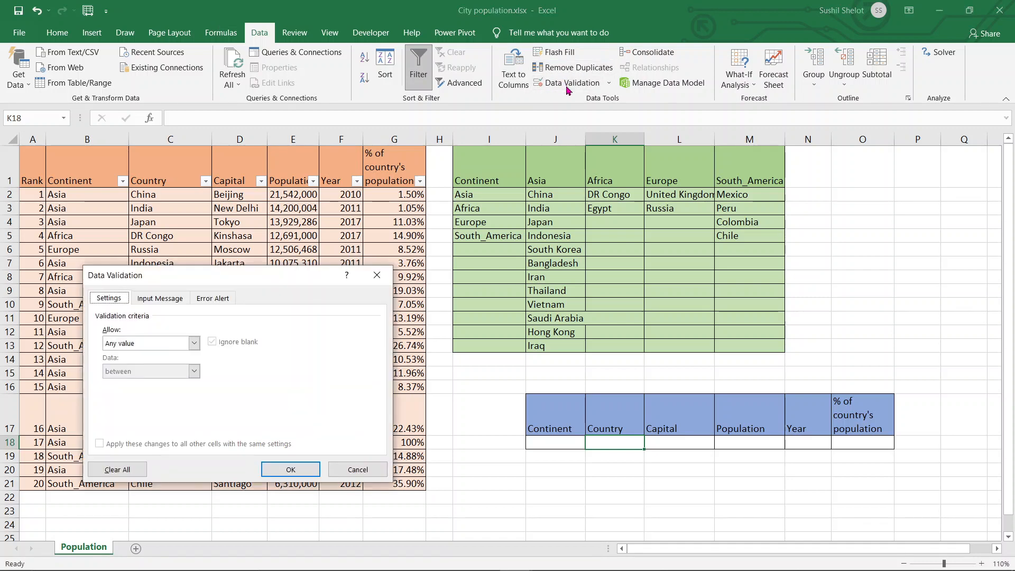
click(194, 343)
click(175, 386)
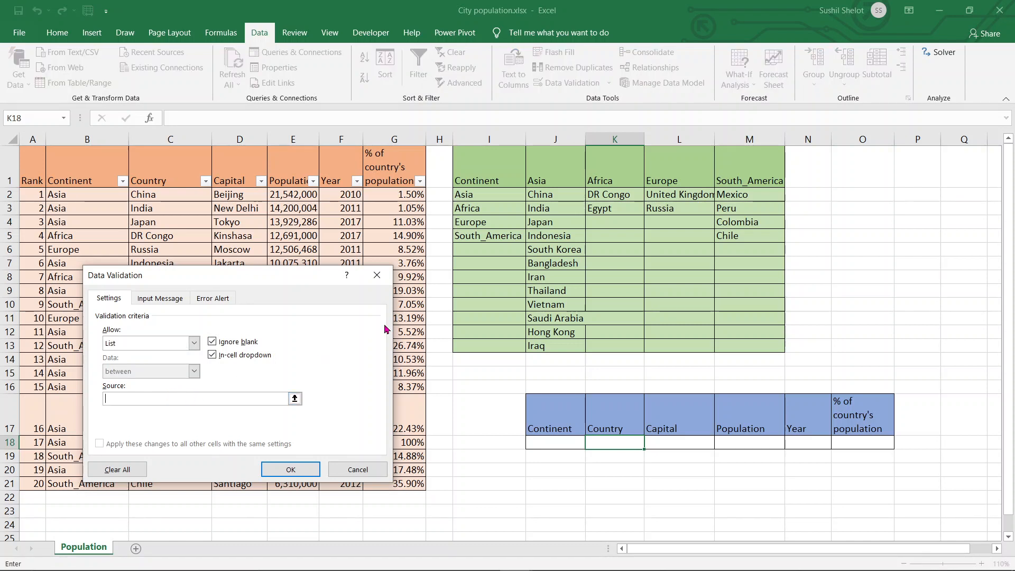
text(=indirect)
click(553, 444)
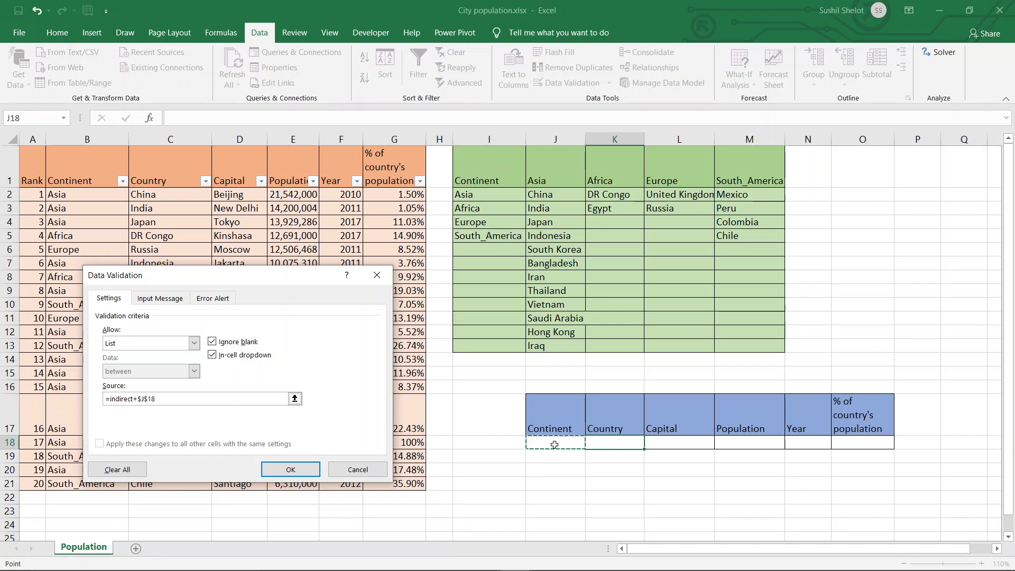
click(228, 394)
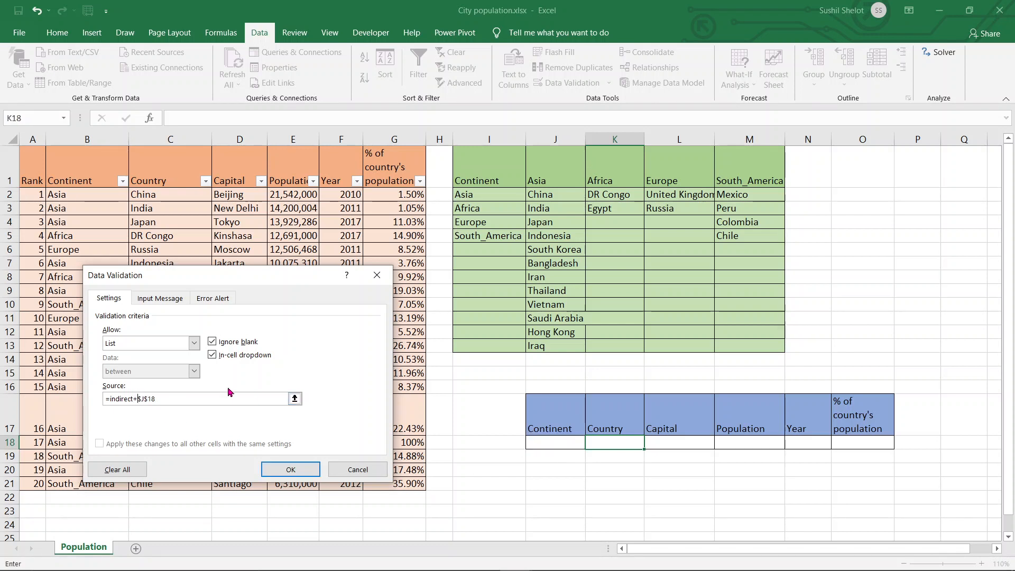
key(BackSpace)
text(()
text())
click(310, 471)
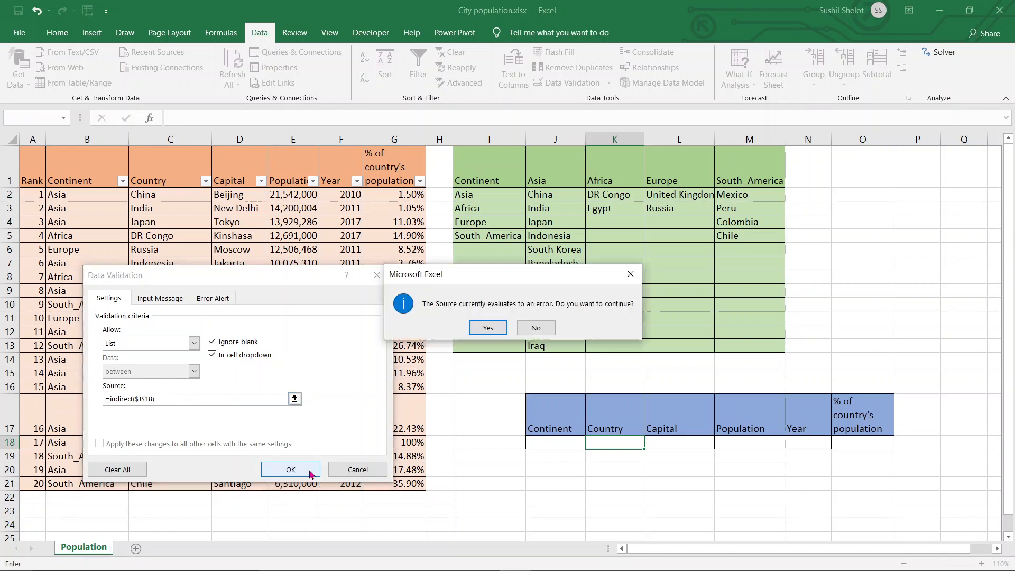
click(488, 329)
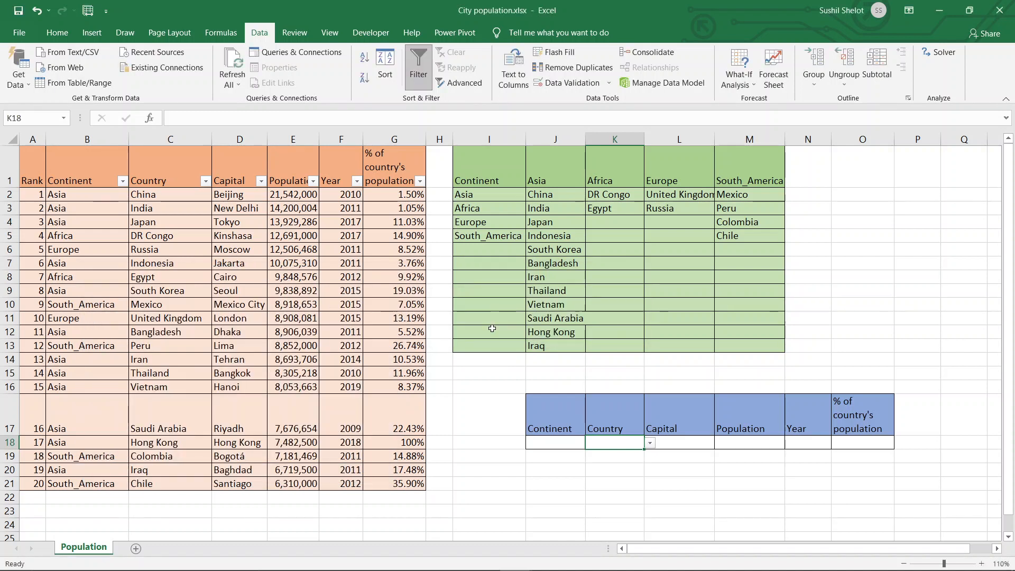
- Choose Africa from the continent drop-down in J18
click(567, 444)
click(612, 443)
click(575, 446)
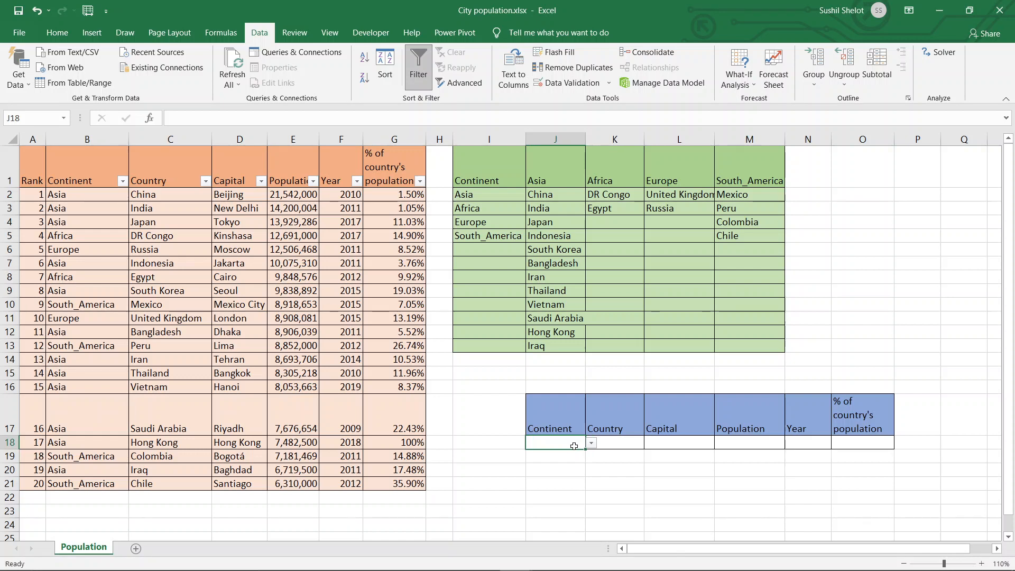
click(592, 445)
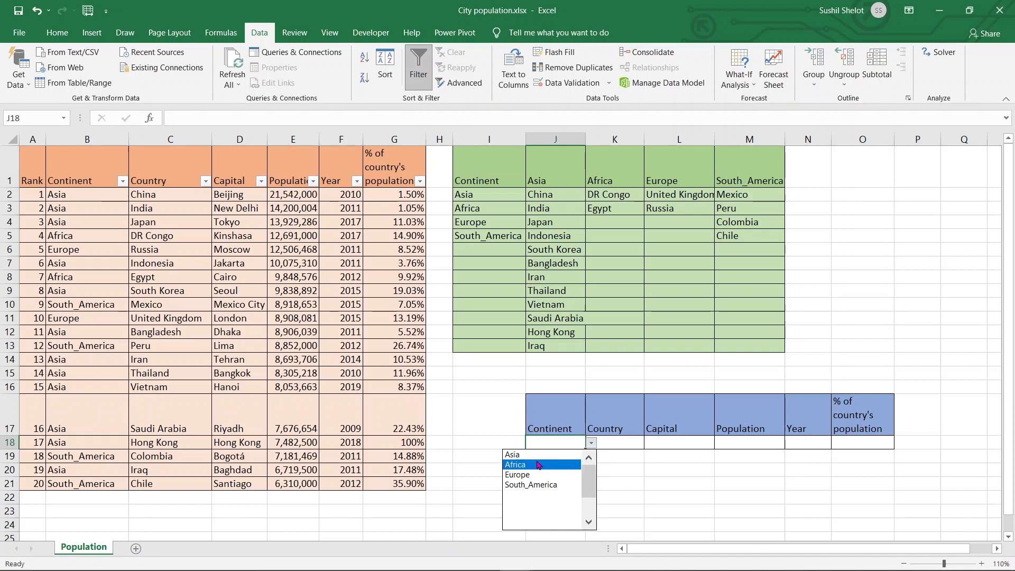
click(539, 465)
- Choose Egypt from the dependent country drop-down in K18
click(635, 446)
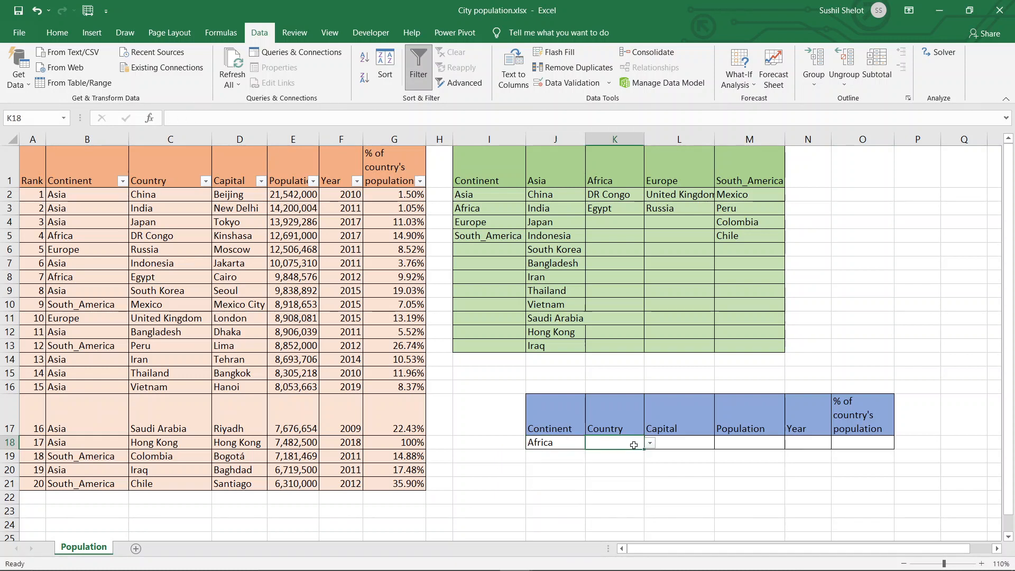
click(650, 443)
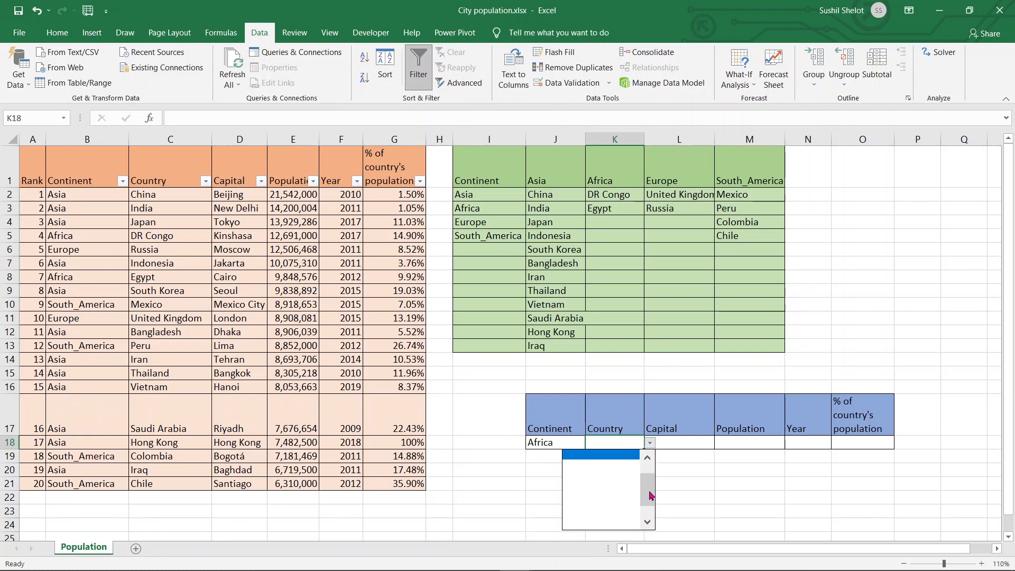
click(647, 458)
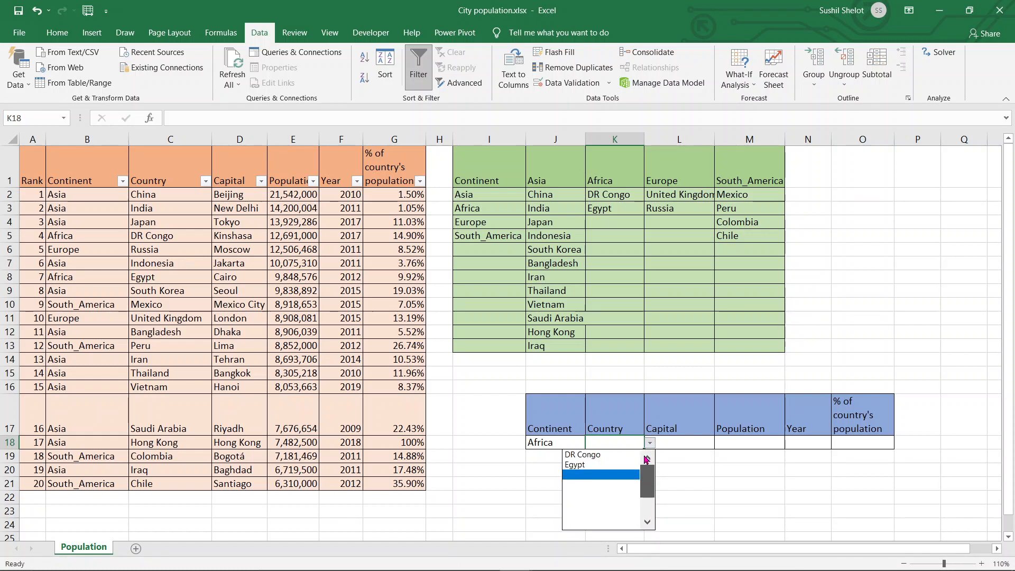
click(617, 465)
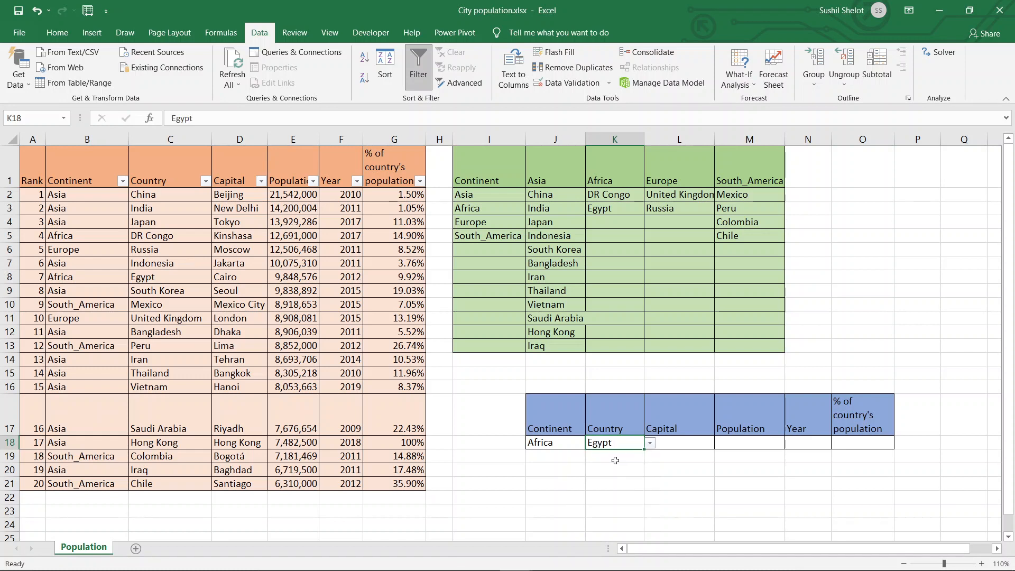
click(697, 480)
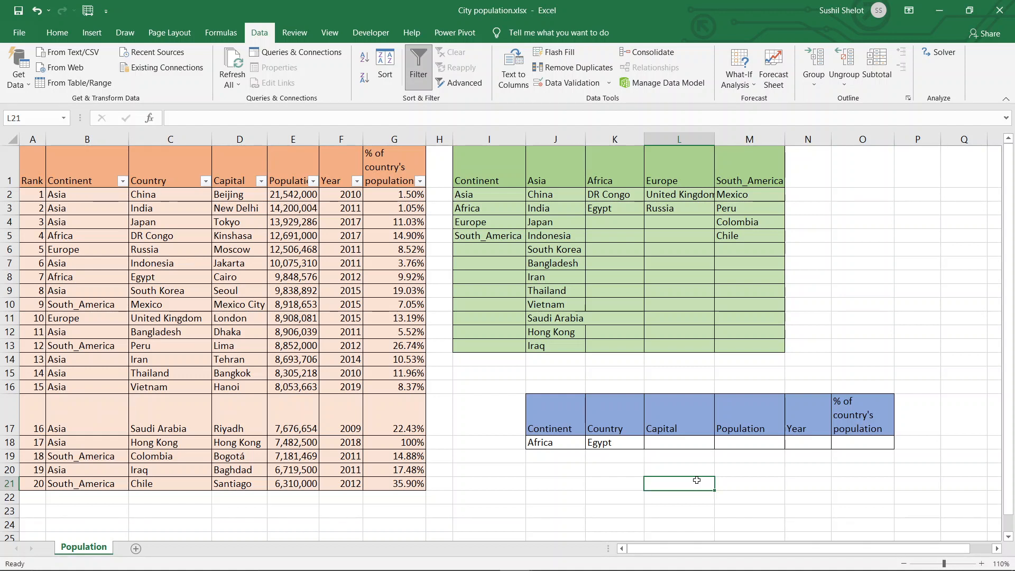
- Start a DGET formula in L18 under the Capital header, with the absolute range $B$1:$G$21 as its database
click(705, 446)
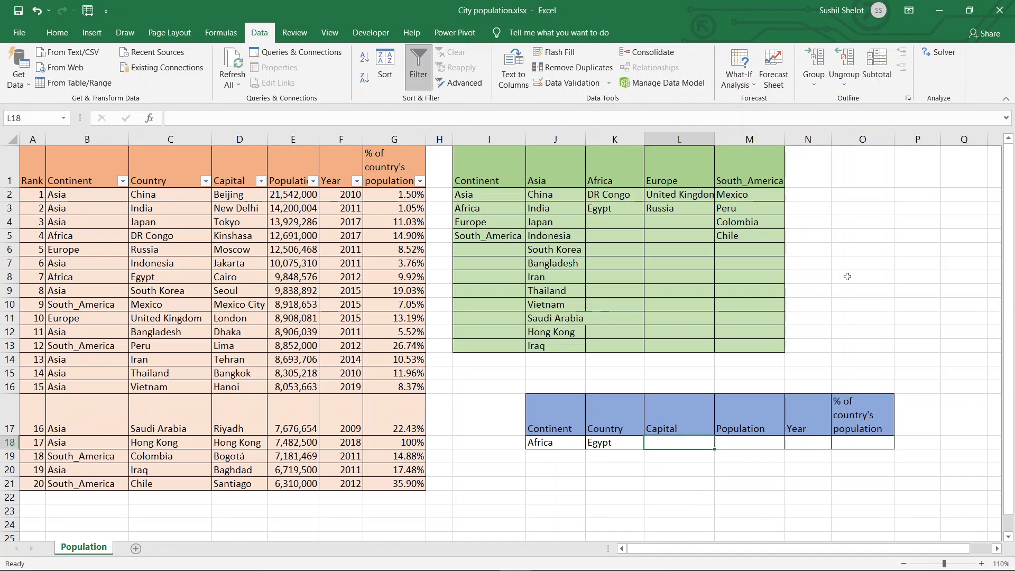
text(=)
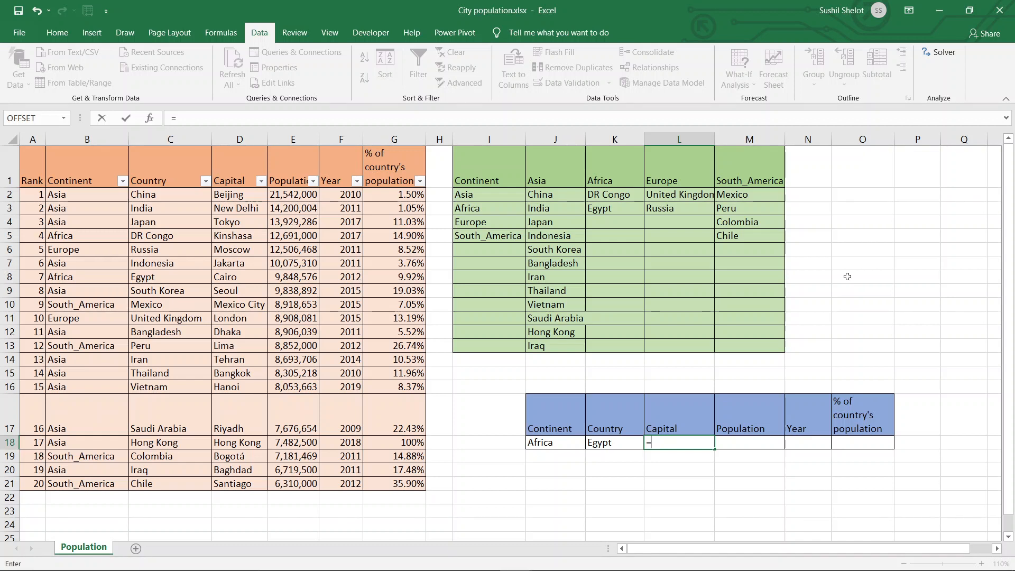
text(de)
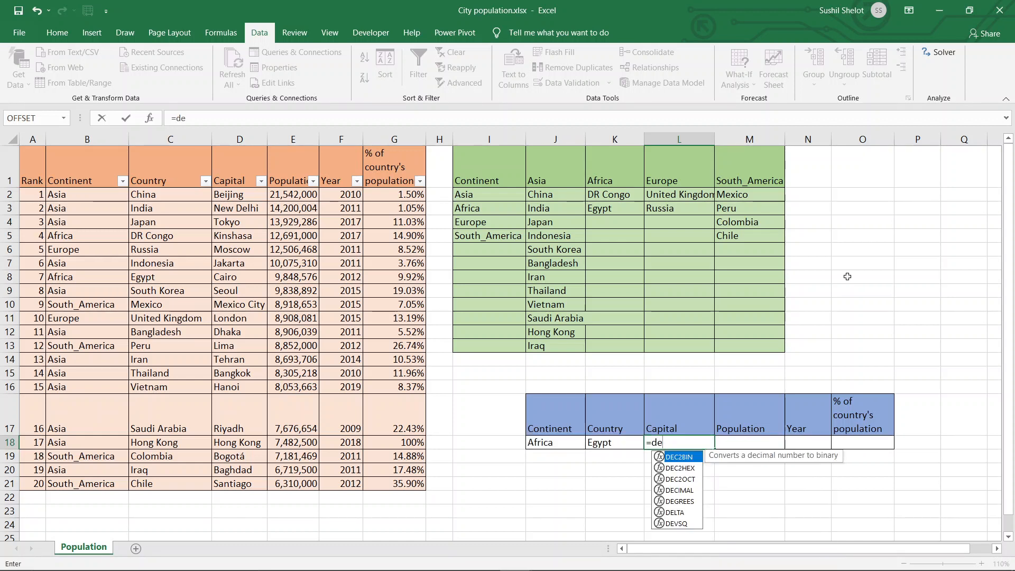
key(BackSpace)
text(get)
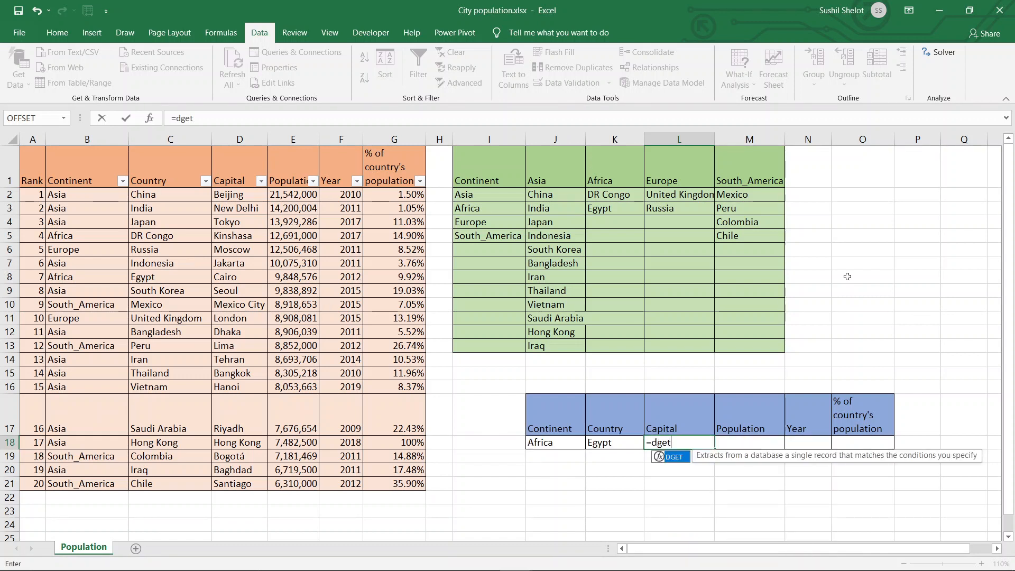
double_click(679, 458)
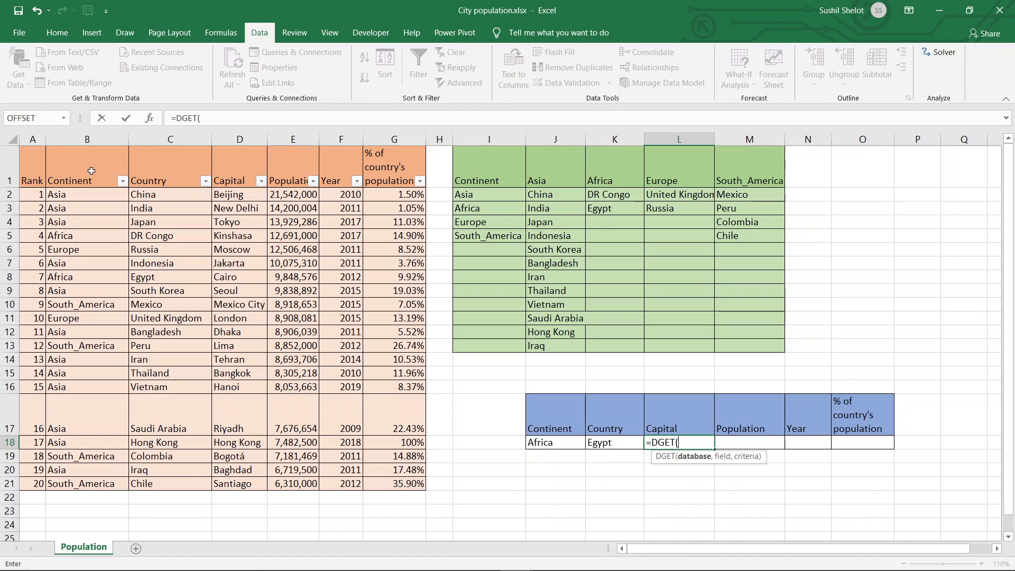
drag(90, 171, 397, 484)
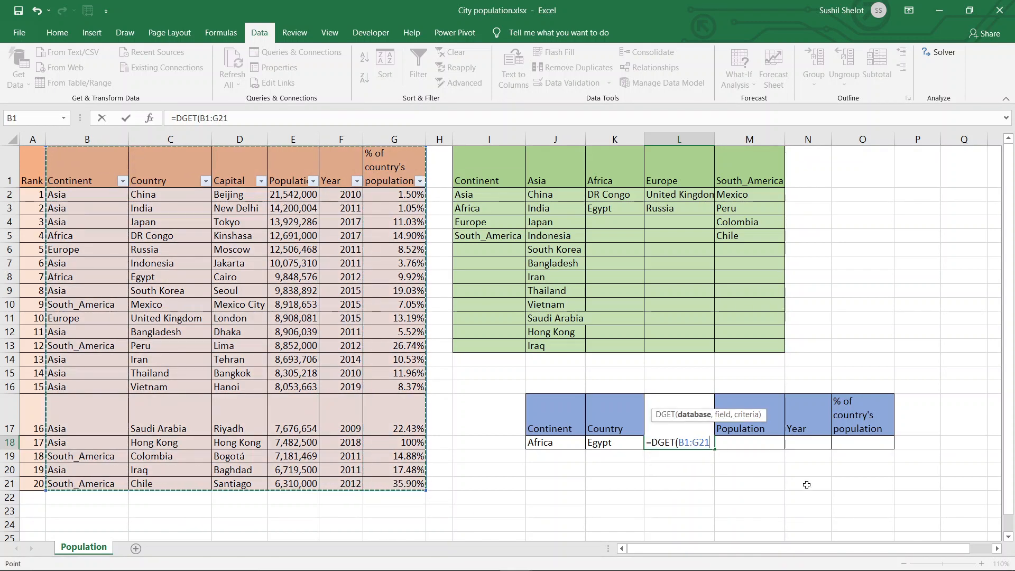
key(F4)
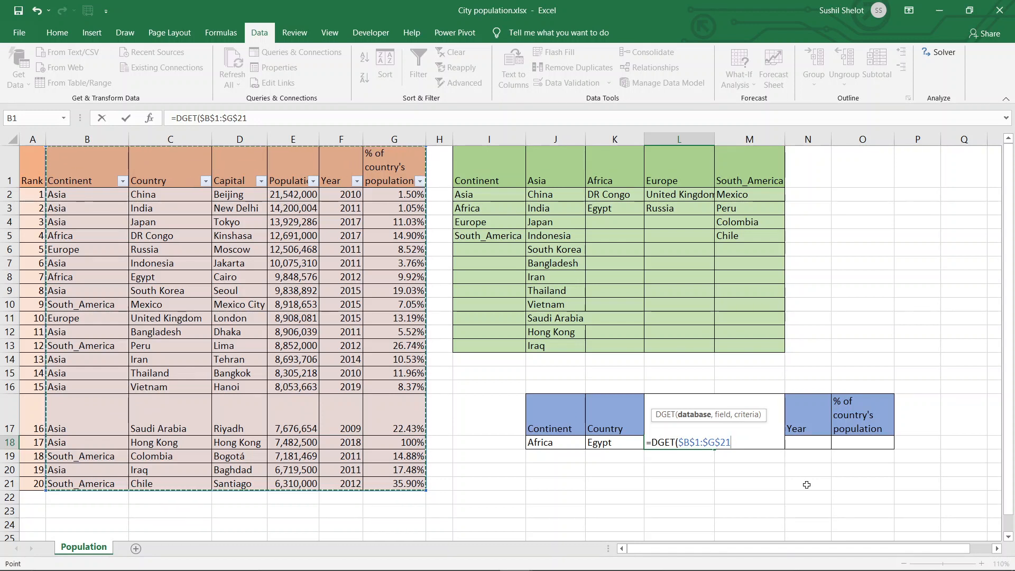
text(,)
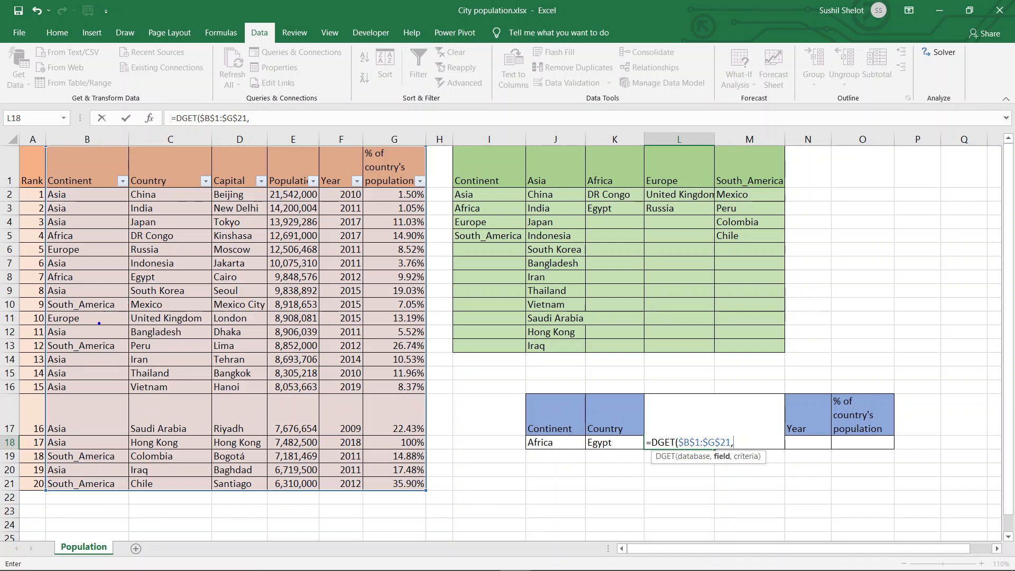
- Complete the DGET formula in L18 with field 3 and the absolute criteria range $J$17:$K$18
mouse_move(48, 311)
mouse_down()
mouse_move(265, 315)
mouse_move(246, 329)
mouse_up()
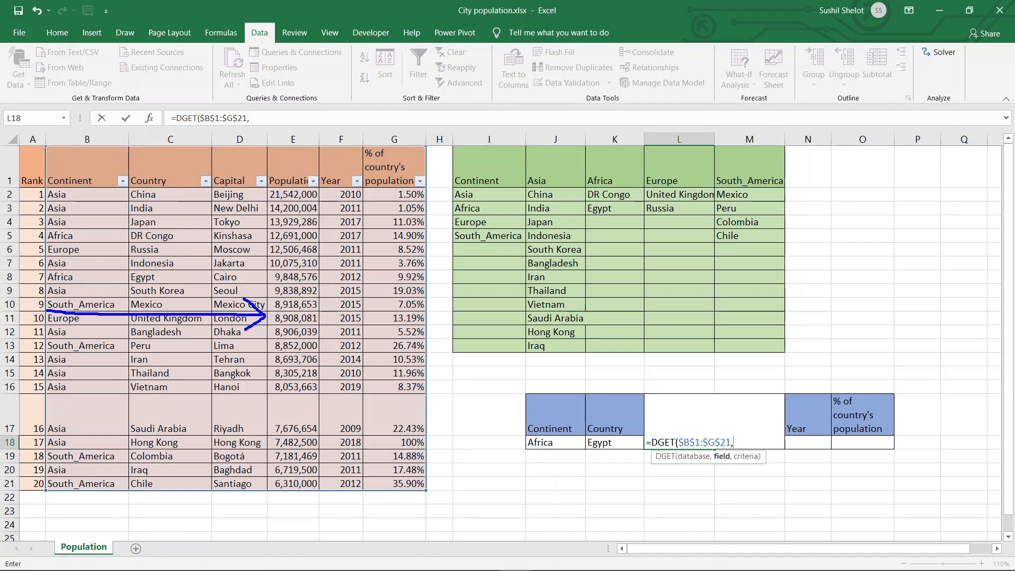
key(Escape)
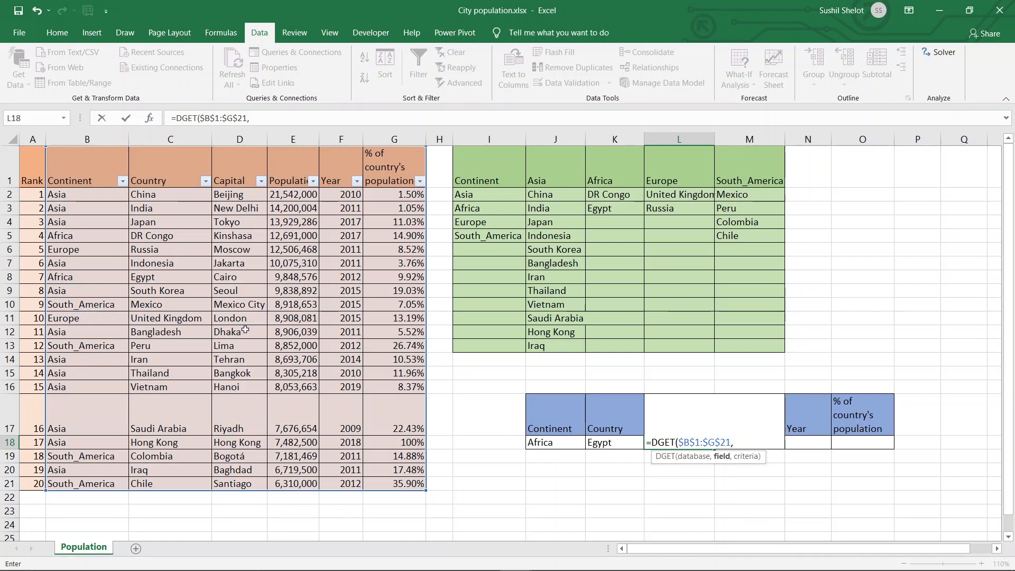
text(3,)
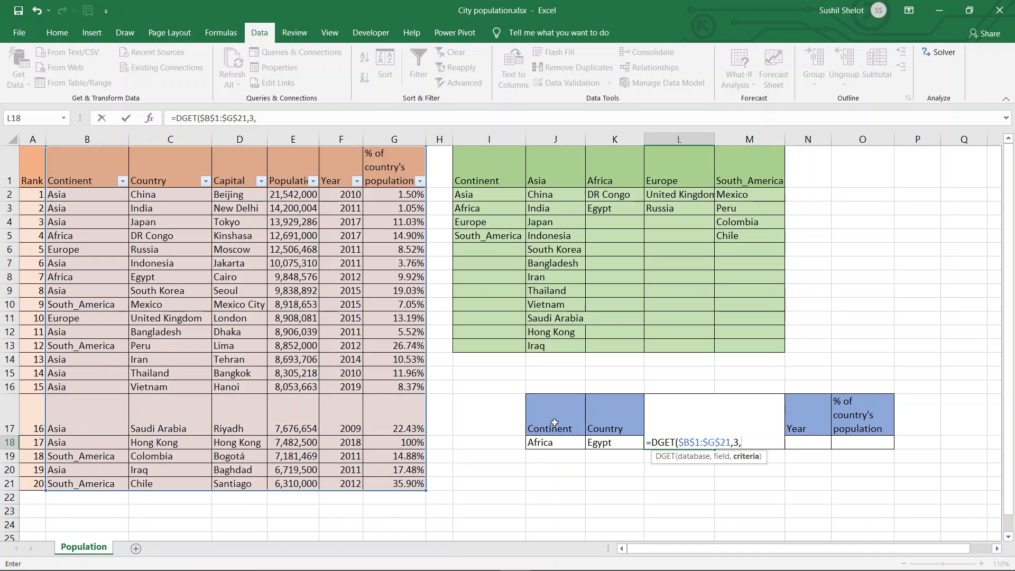
drag(554, 423, 619, 442)
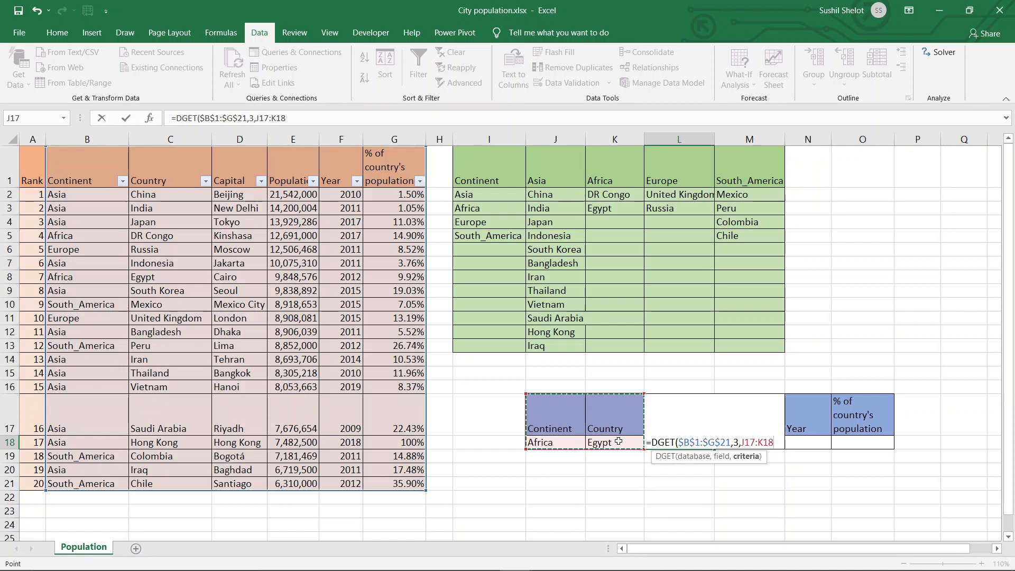
key(F4)
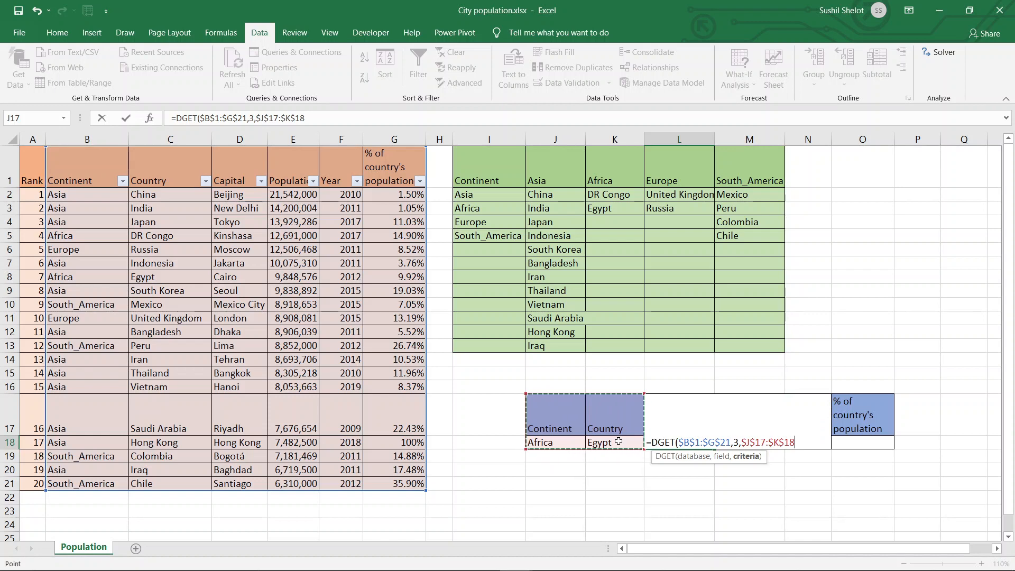
text())
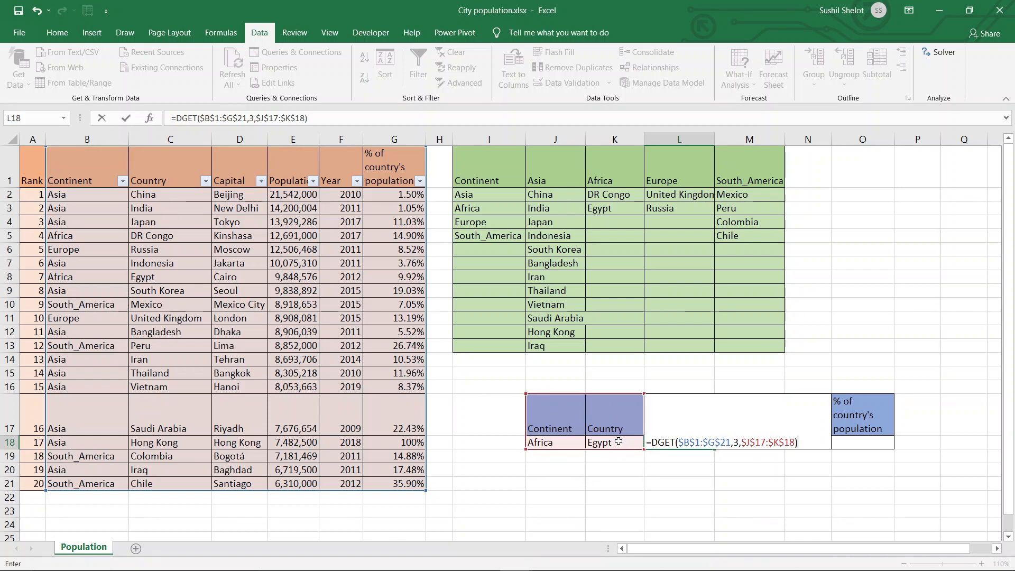
key(Return)
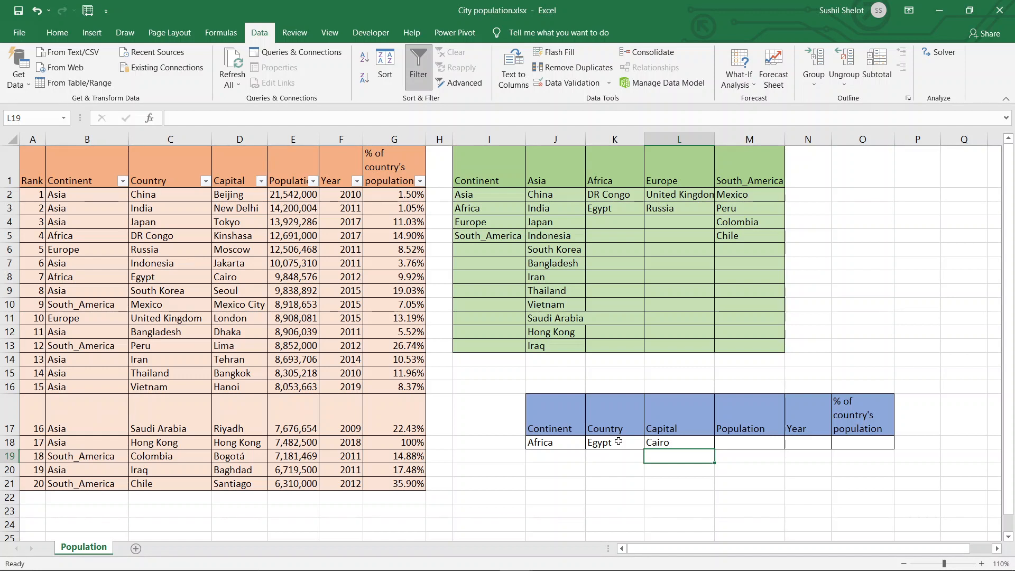
- Change the country in K18 to DR Congo using its drop-down to test the capital lookup
click(618, 442)
click(650, 444)
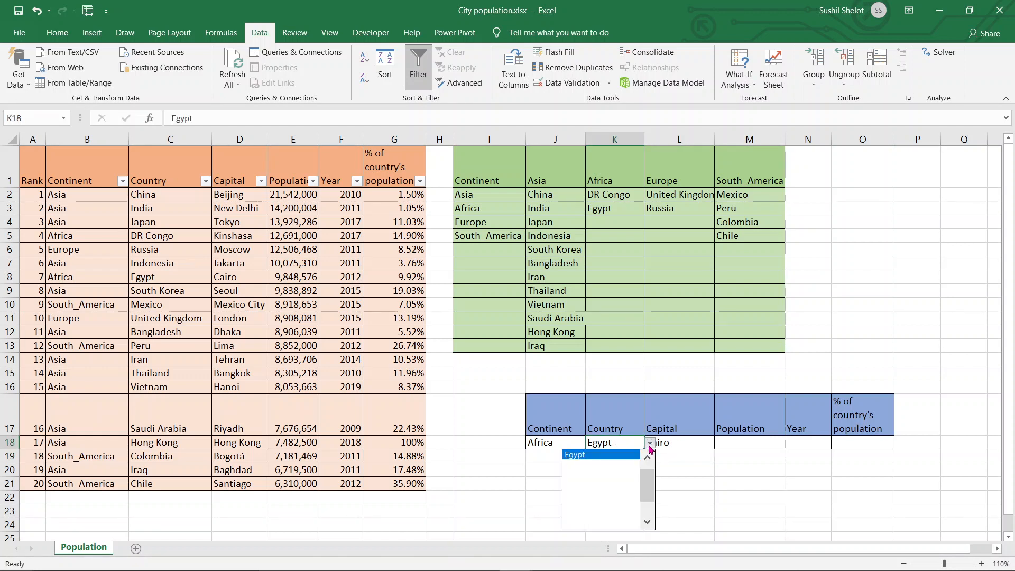
click(647, 458)
click(622, 456)
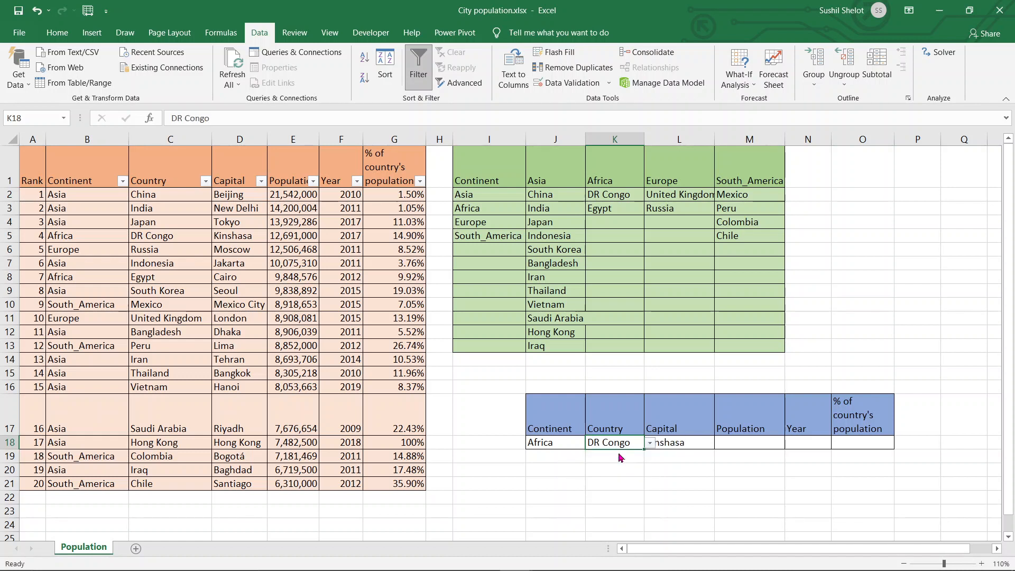
- Fill the DGET formula from L18 across M18:O18 to the Population, Year and % of country's population cells
click(696, 459)
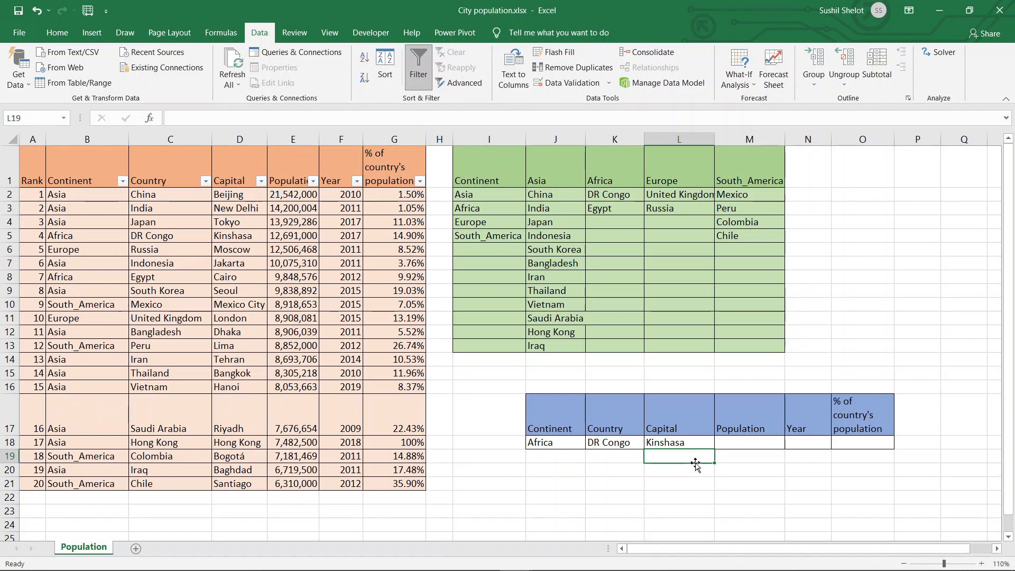
click(696, 444)
drag(716, 450, 878, 448)
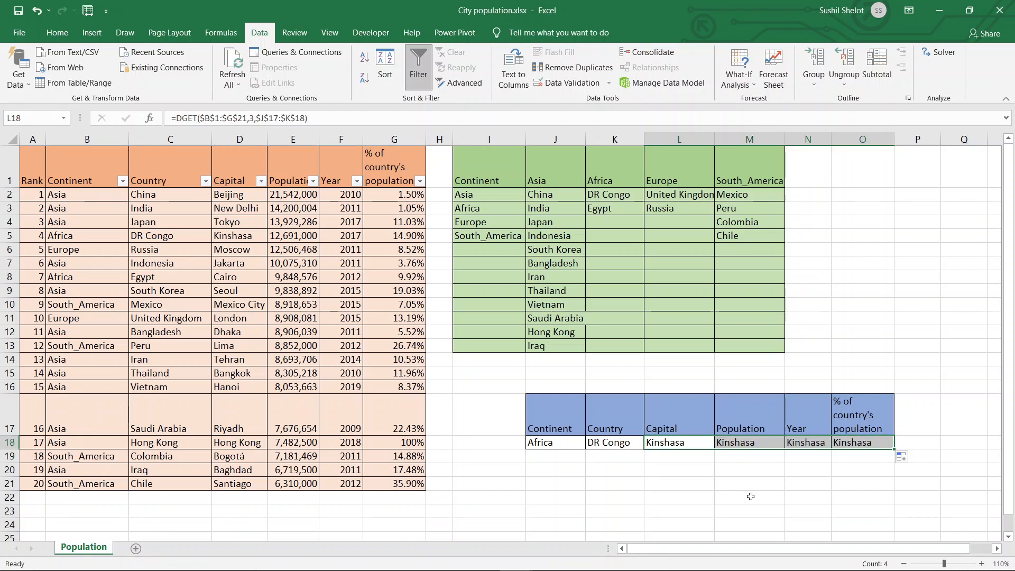
- Change the field argument of the DGET formula in M18 to 4 for the Population value
click(750, 442)
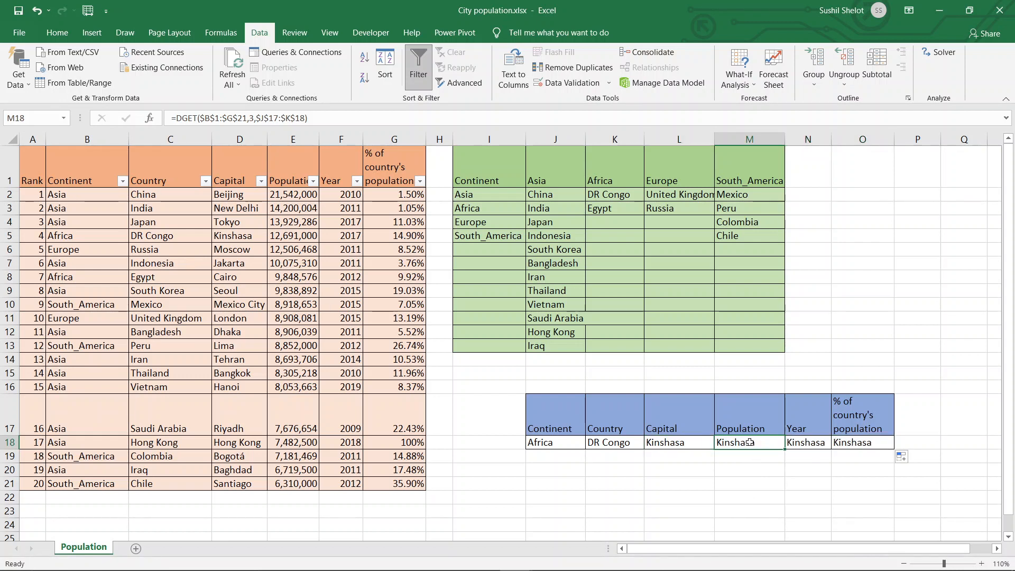
click(254, 117)
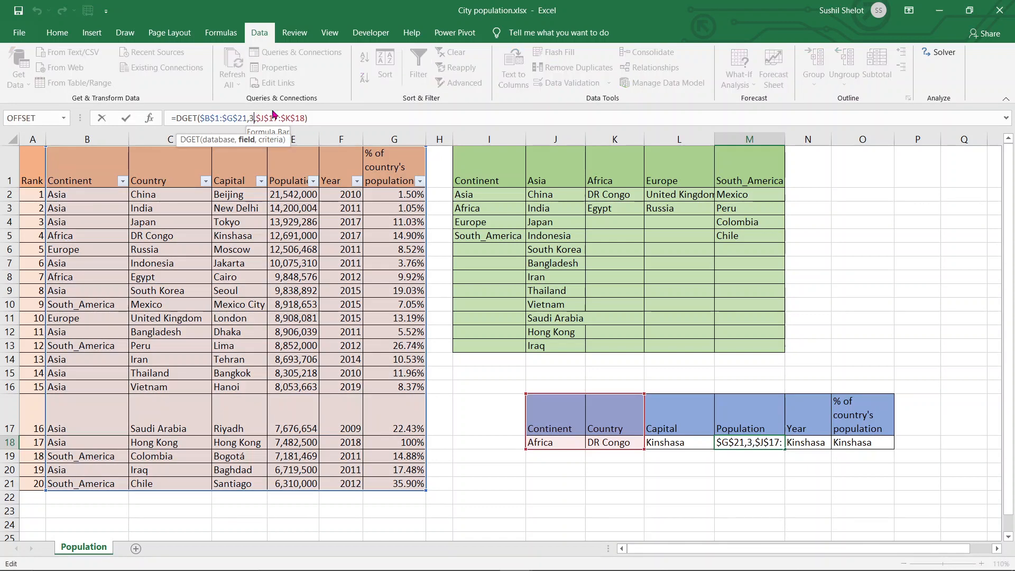
key(BackSpace)
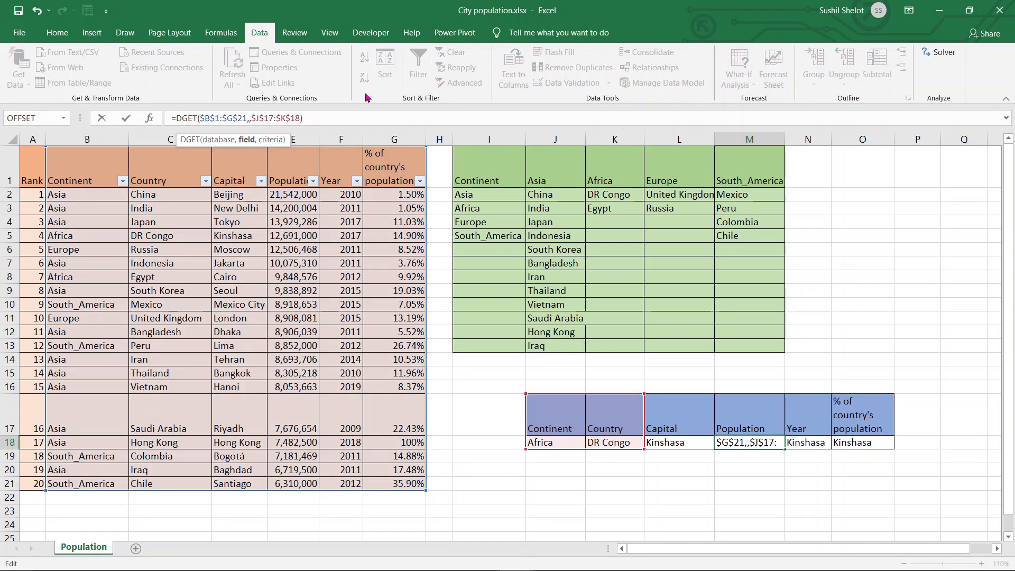
text(4)
key(Return)
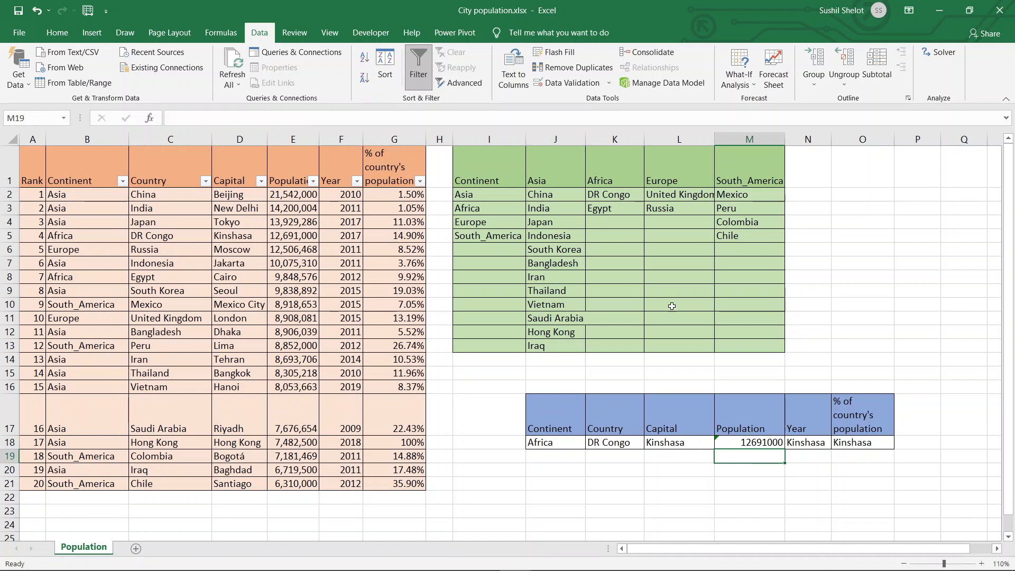
- Change the field argument of the DGET formula in N18 to 5 for the Year value
click(822, 441)
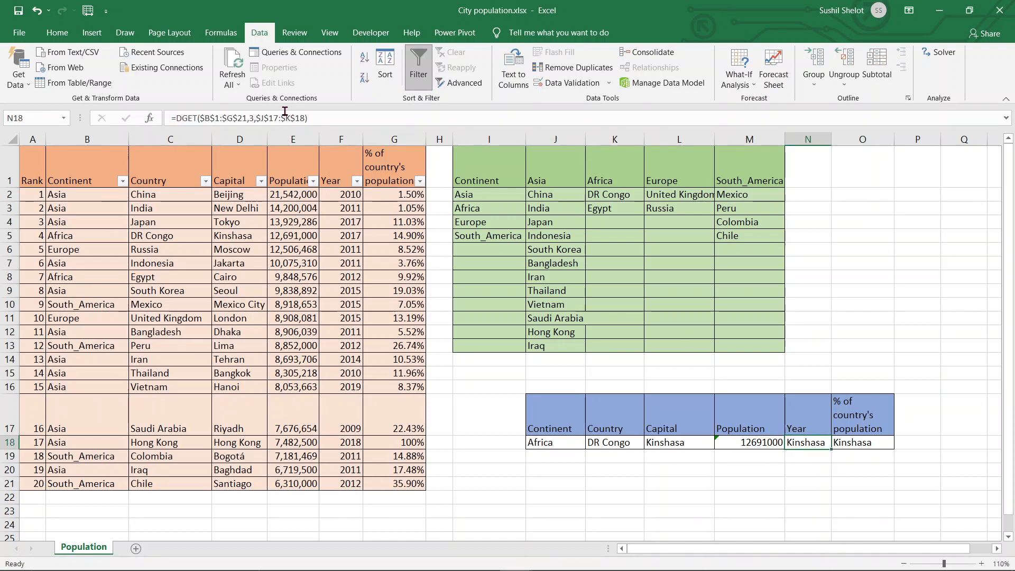
click(254, 117)
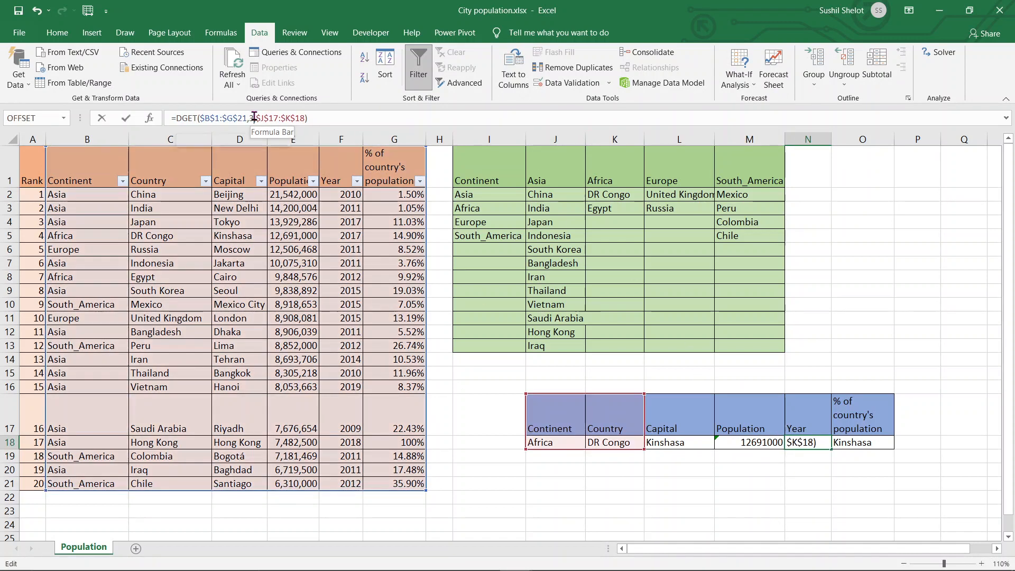
key(BackSpace)
text(6)
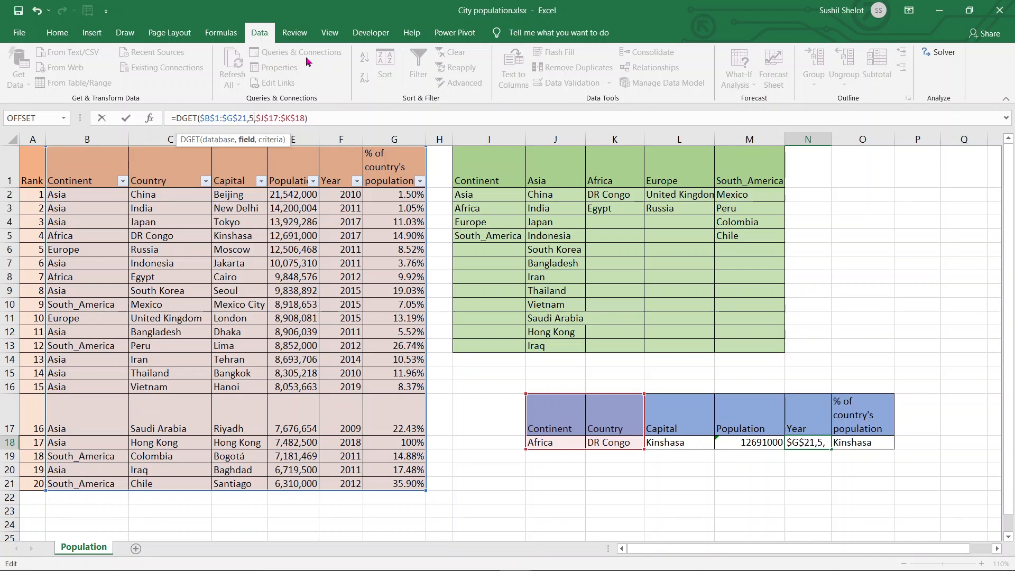
key(Return)
- Change the field argument of the DGET formula in O18 to 6 for the % of country's population value
click(854, 435)
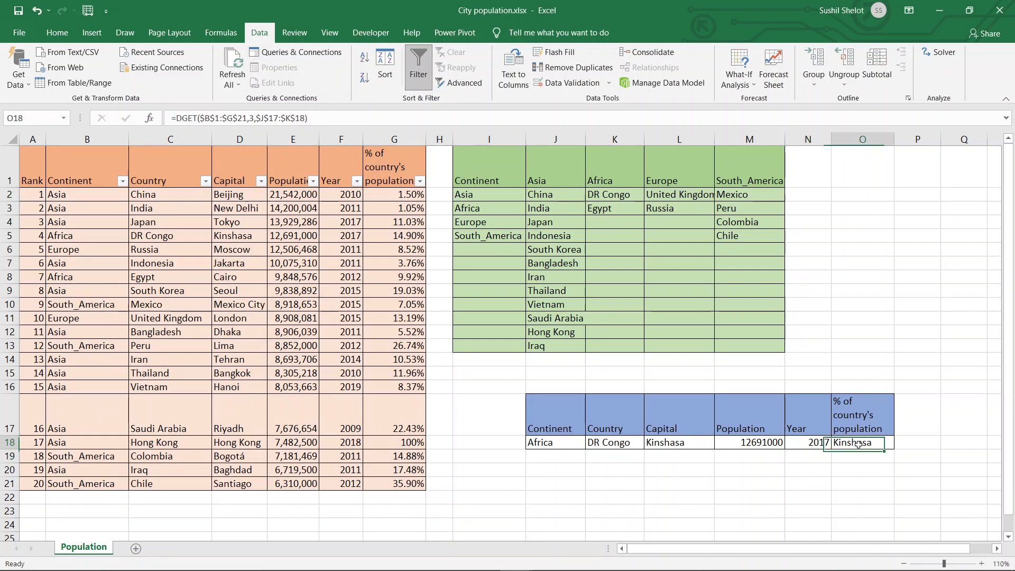
click(255, 117)
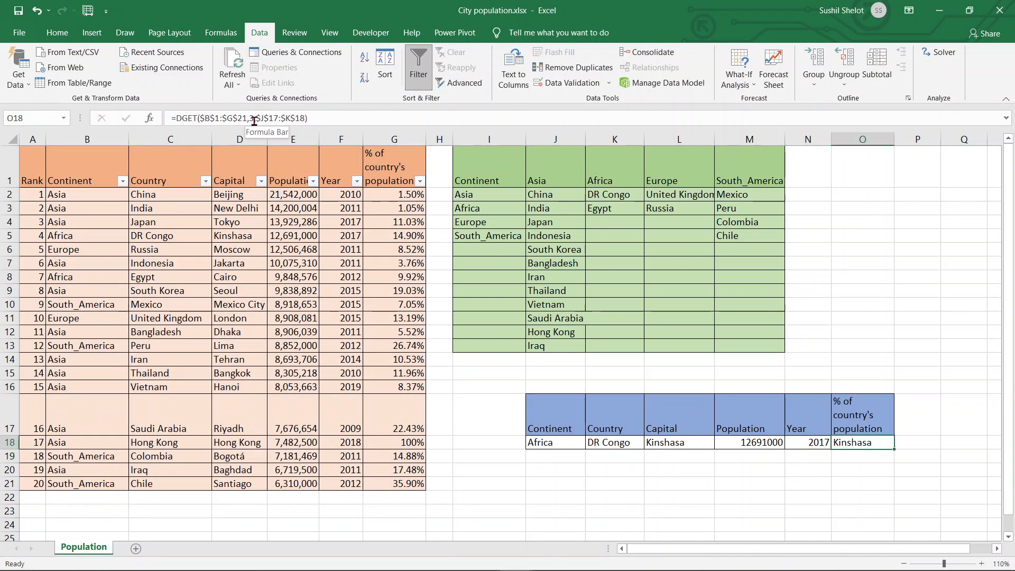
key(BackSpace)
text(6)
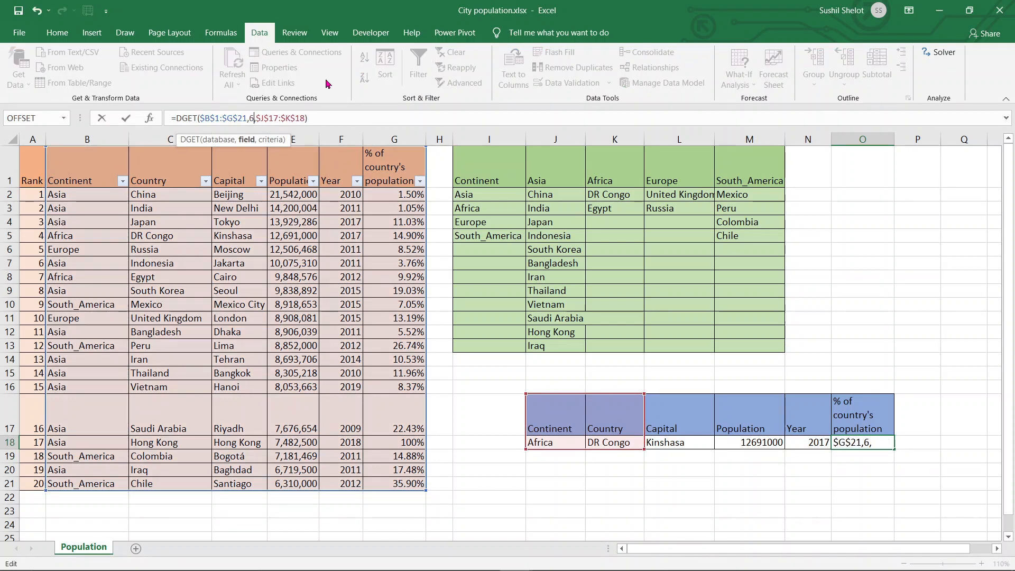
key(Return)
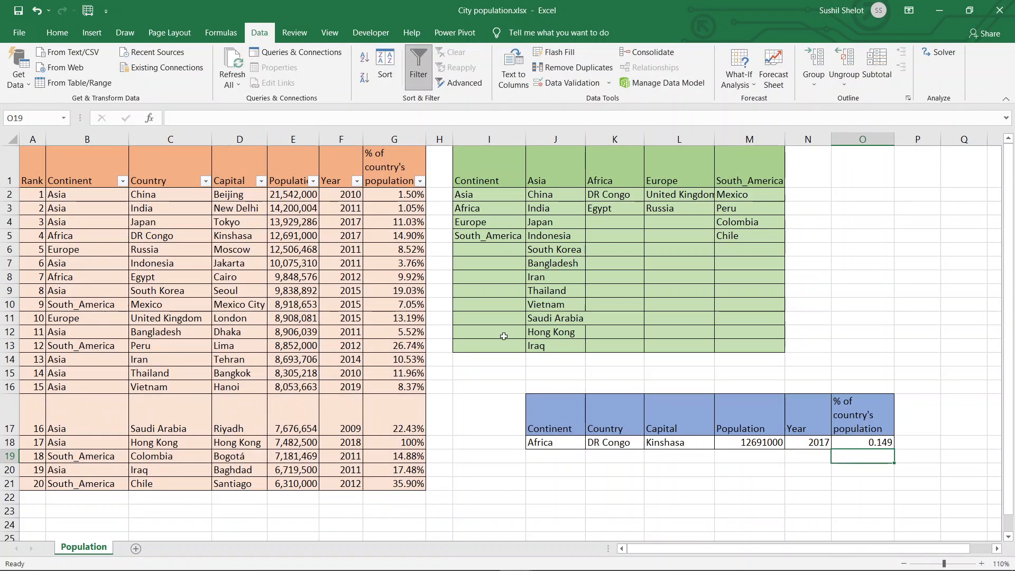
- Format the % of country's population result in O18 as a percentage with two decimal places
click(881, 444)
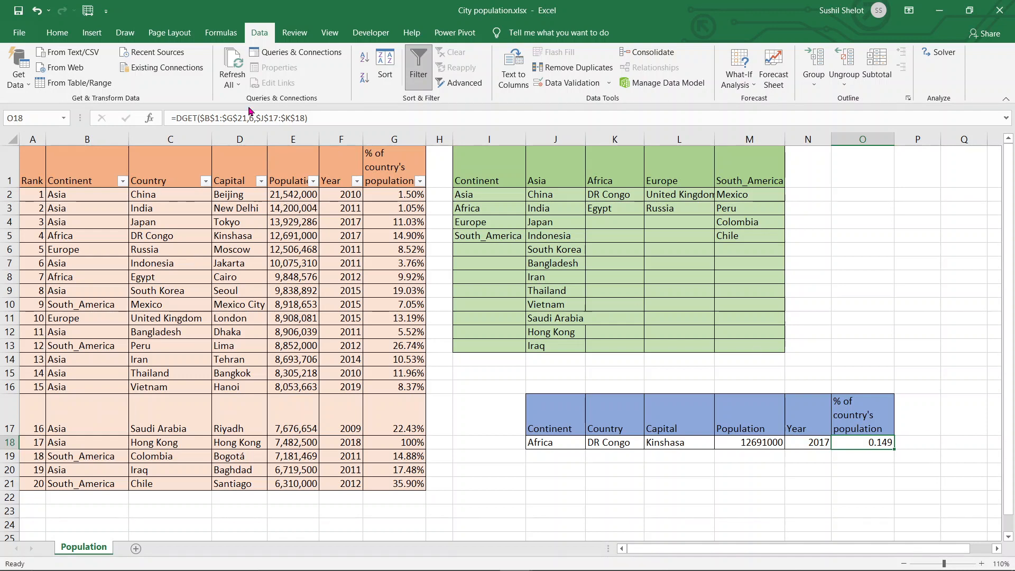
click(53, 33)
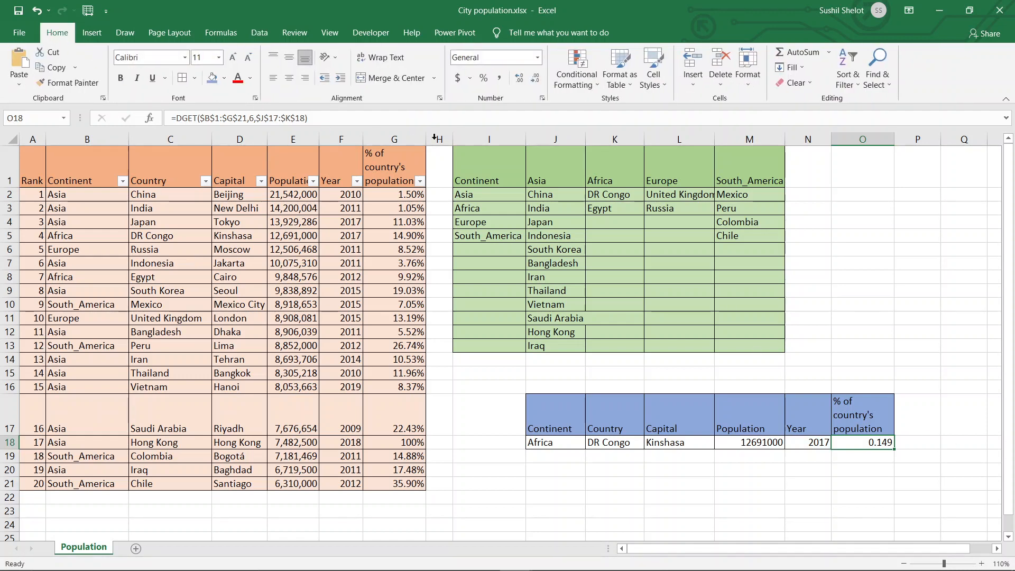
click(483, 80)
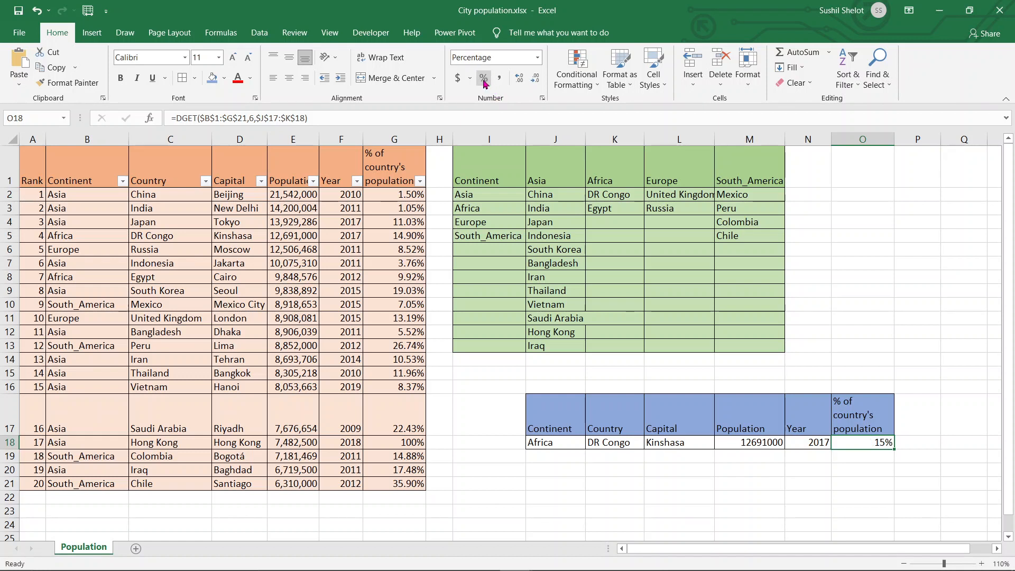
click(520, 79)
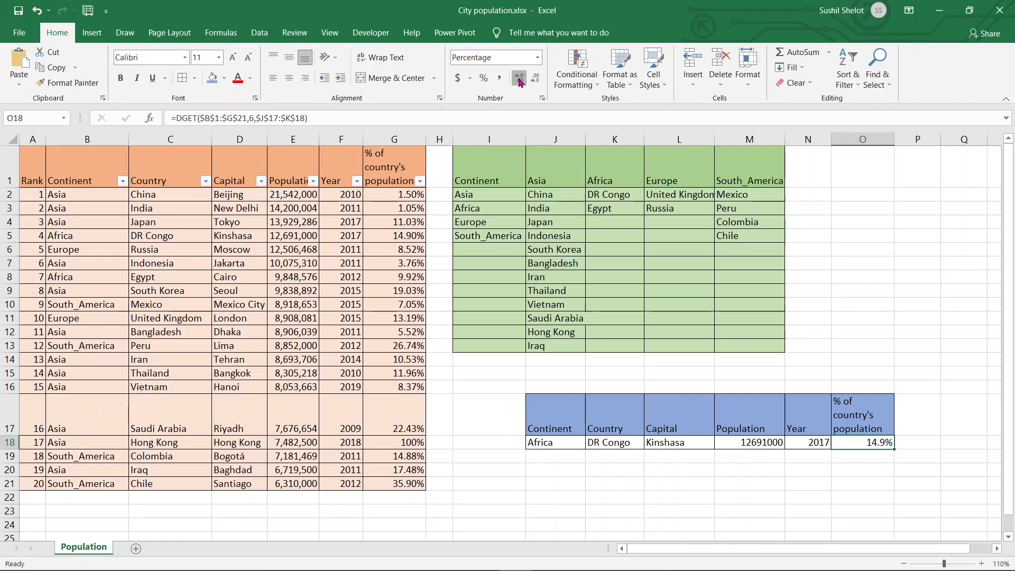
click(519, 78)
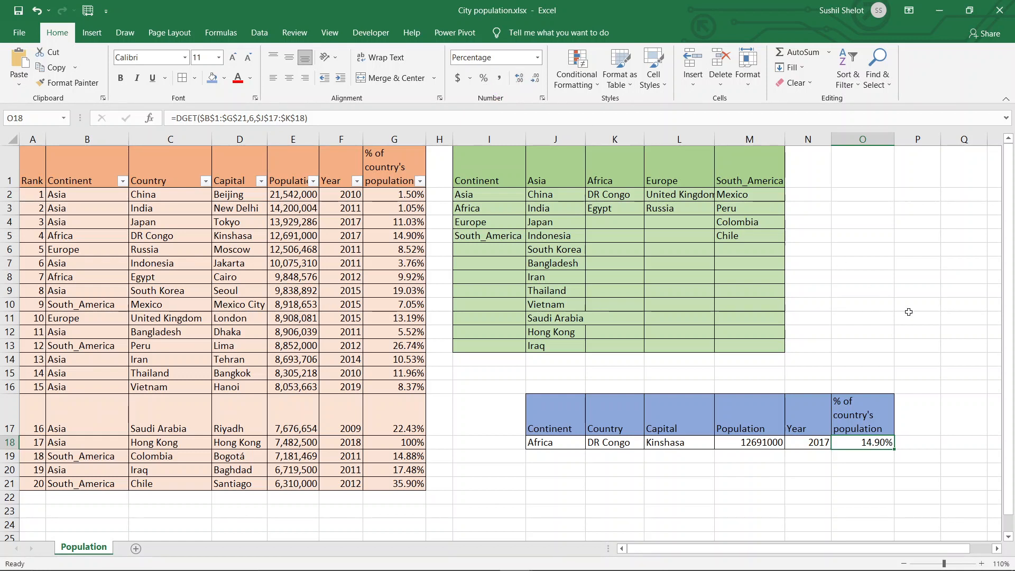
click(932, 442)
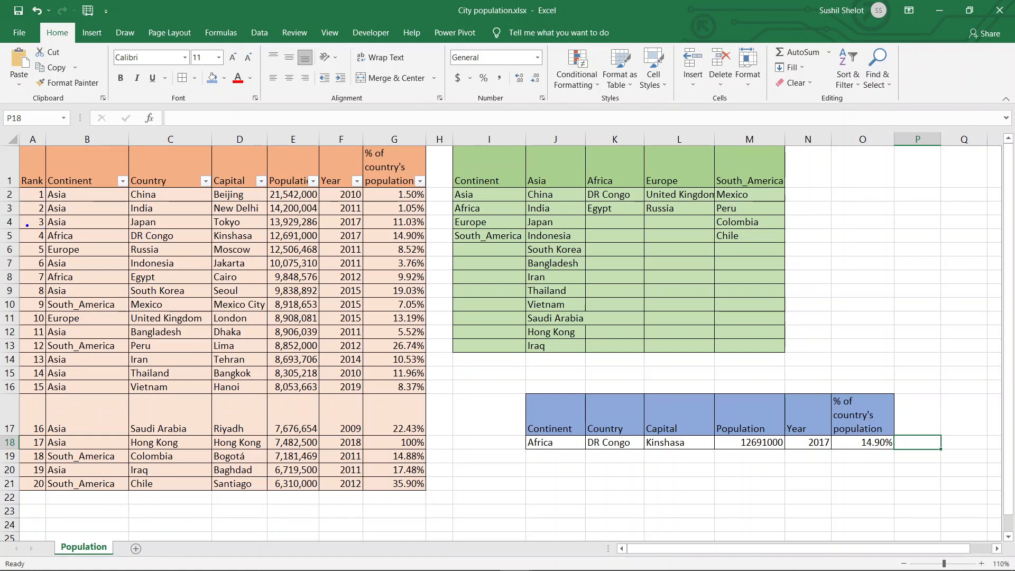
mouse_move(22, 226)
mouse_down()
mouse_move(339, 261)
mouse_move(431, 263)
mouse_move(433, 244)
mouse_up()
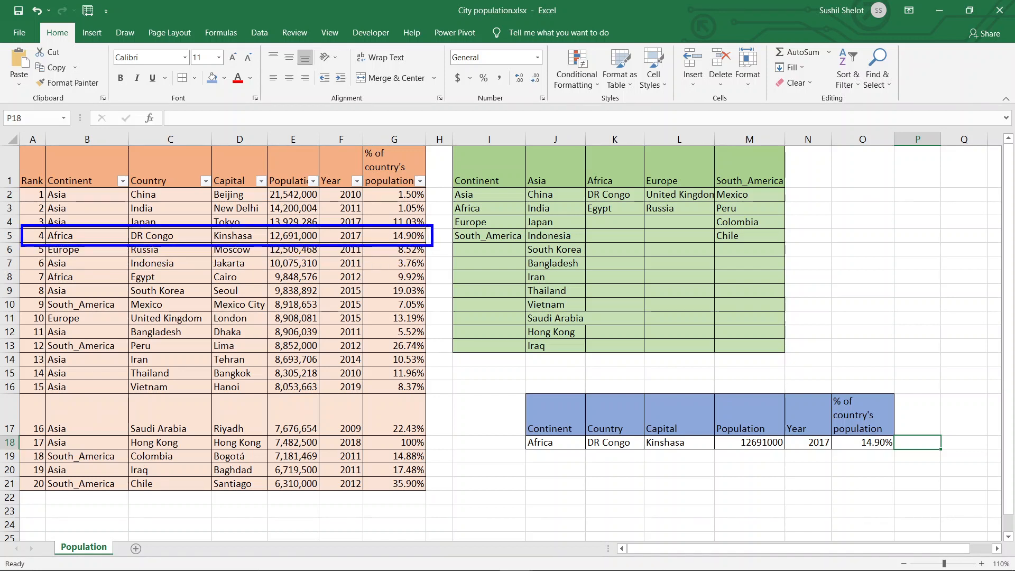
key(Escape)
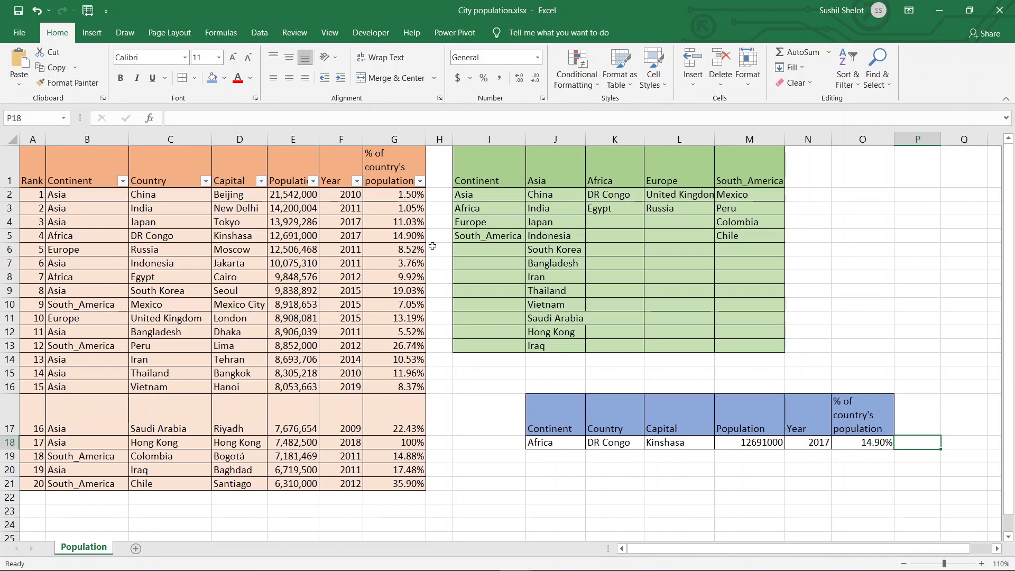
- Choose Europe as the continent in J18 and Russia as the country in K18 to test the lookup formulas
click(579, 446)
click(590, 443)
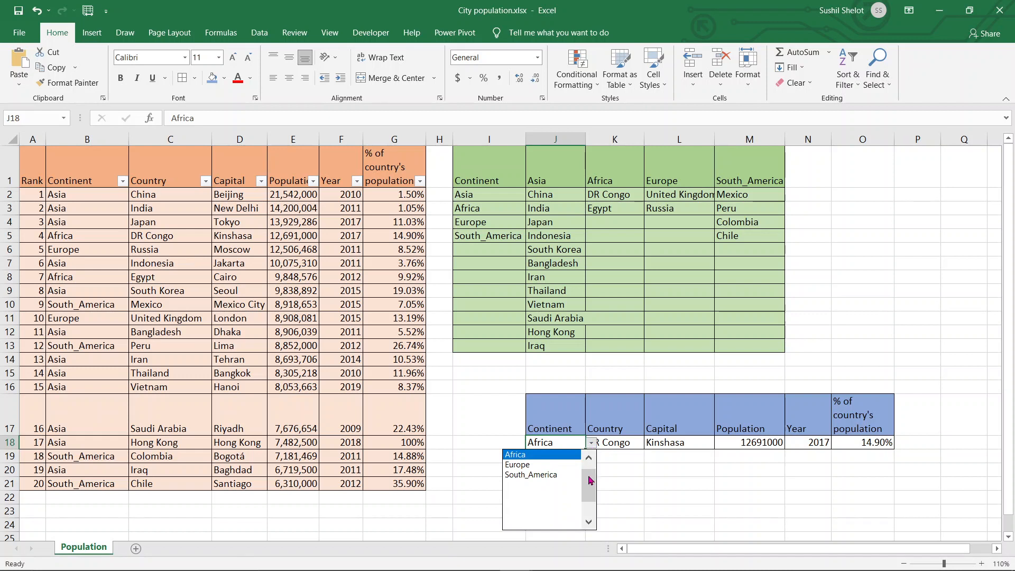
drag(589, 478, 589, 458)
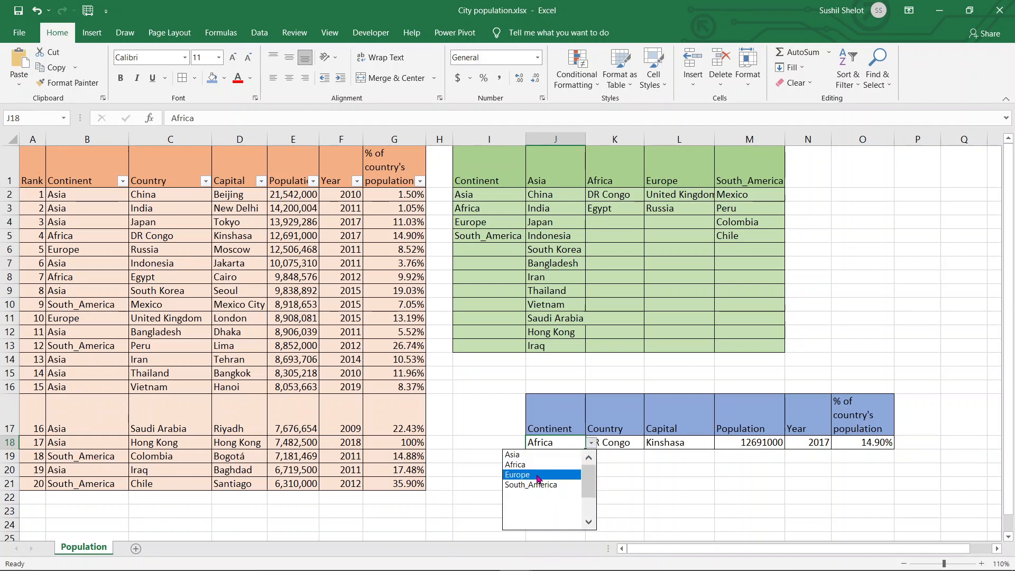
click(539, 476)
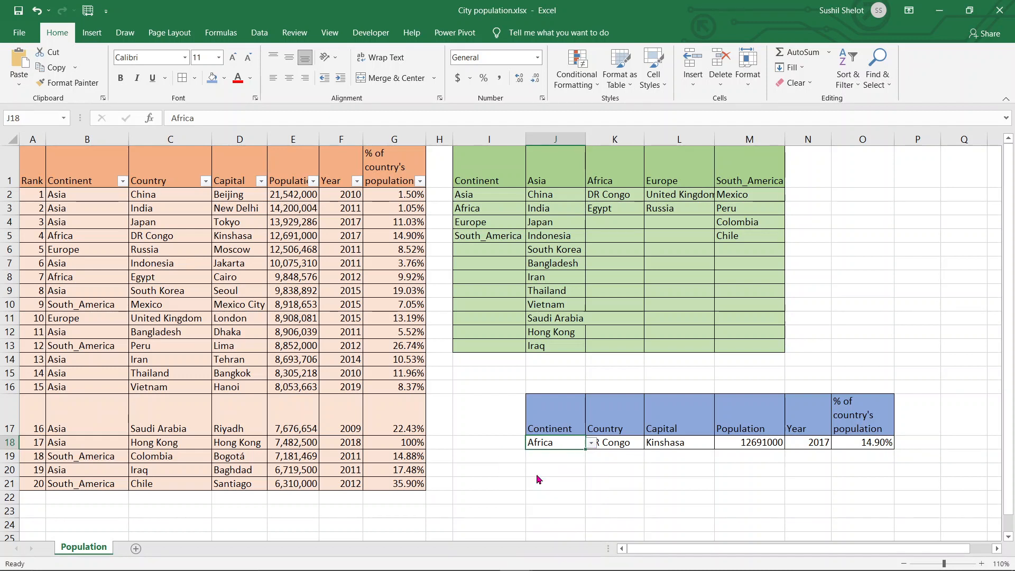
click(622, 446)
click(649, 444)
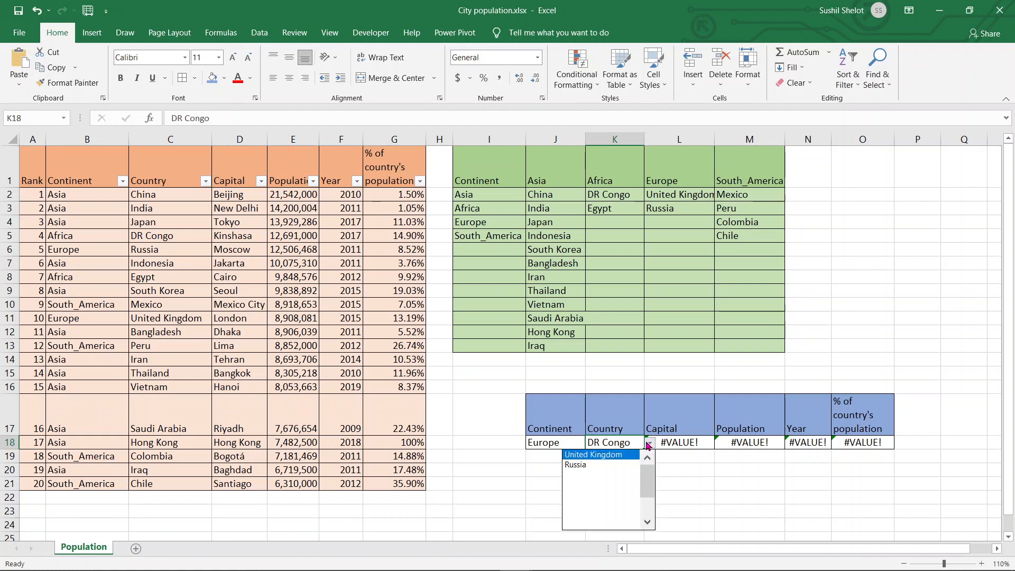
click(608, 465)
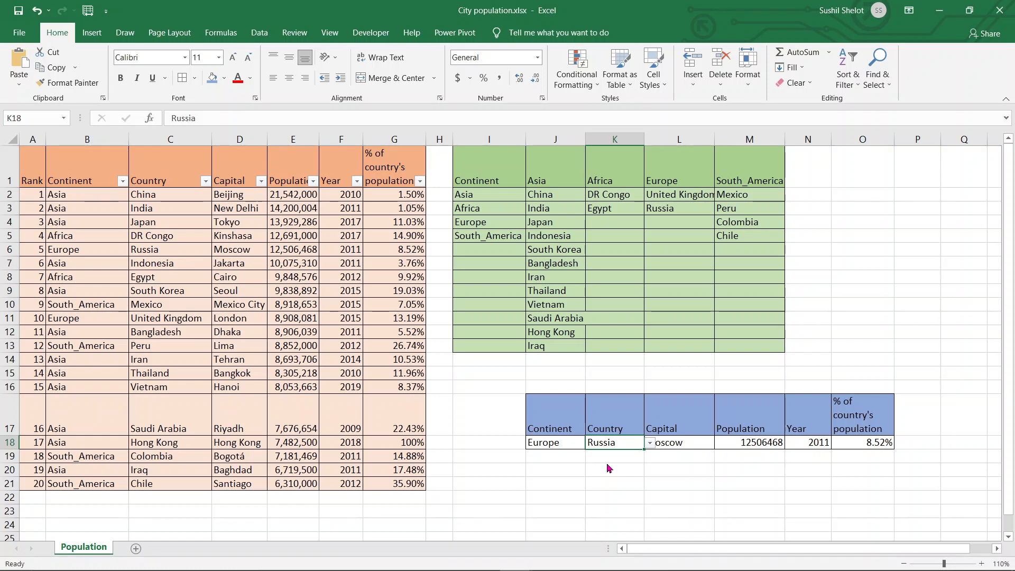
click(697, 468)
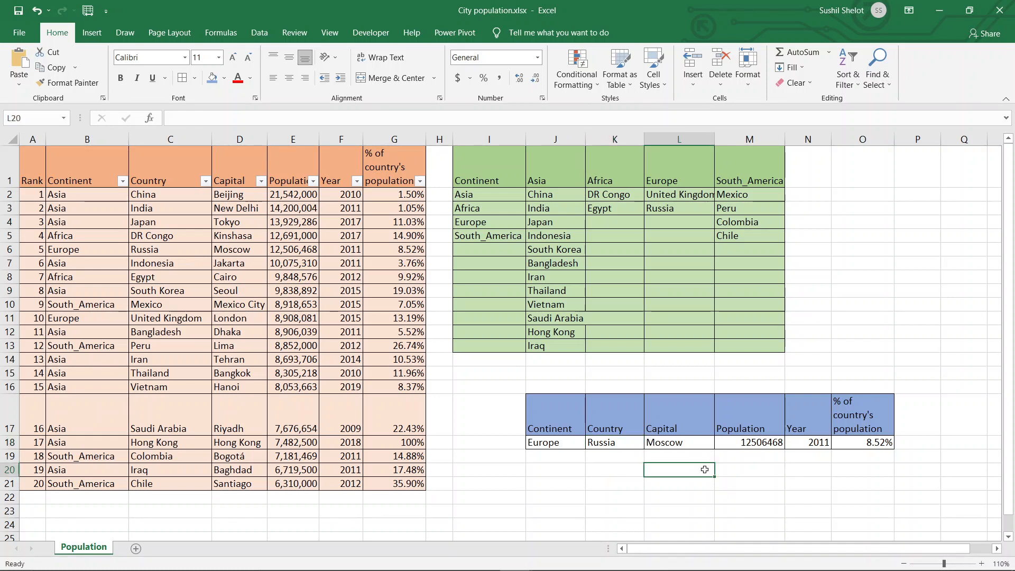
- Insert a new column before the Year column of the lookup table and enter the header "In million" in N17
click(805, 137)
right_click(803, 137)
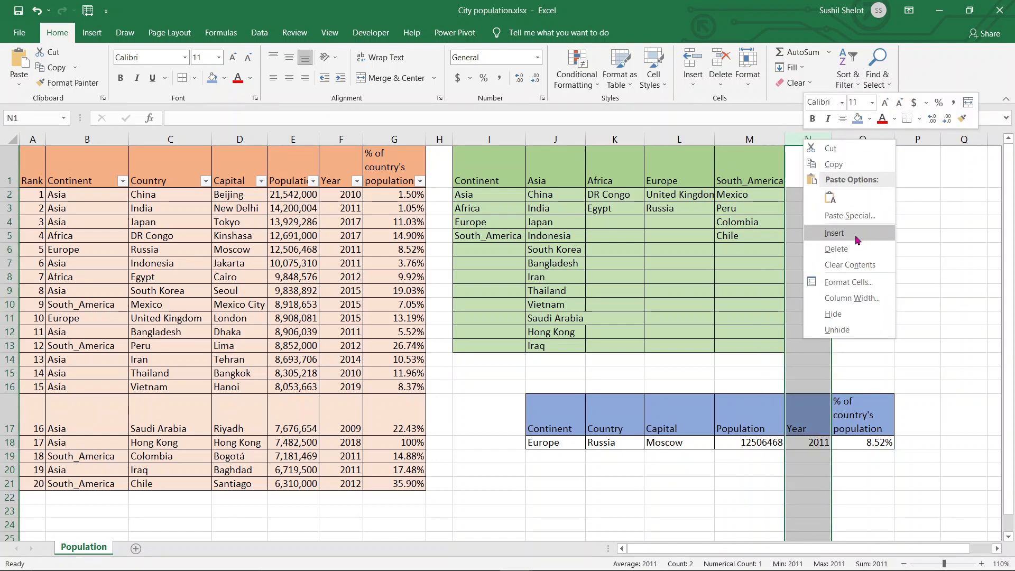
click(835, 233)
click(810, 414)
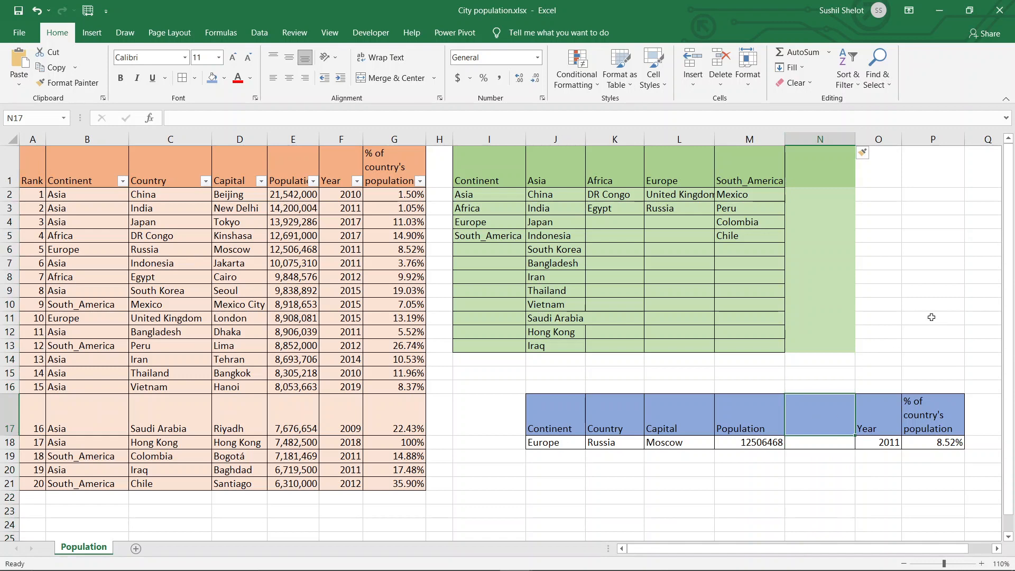
text(In m)
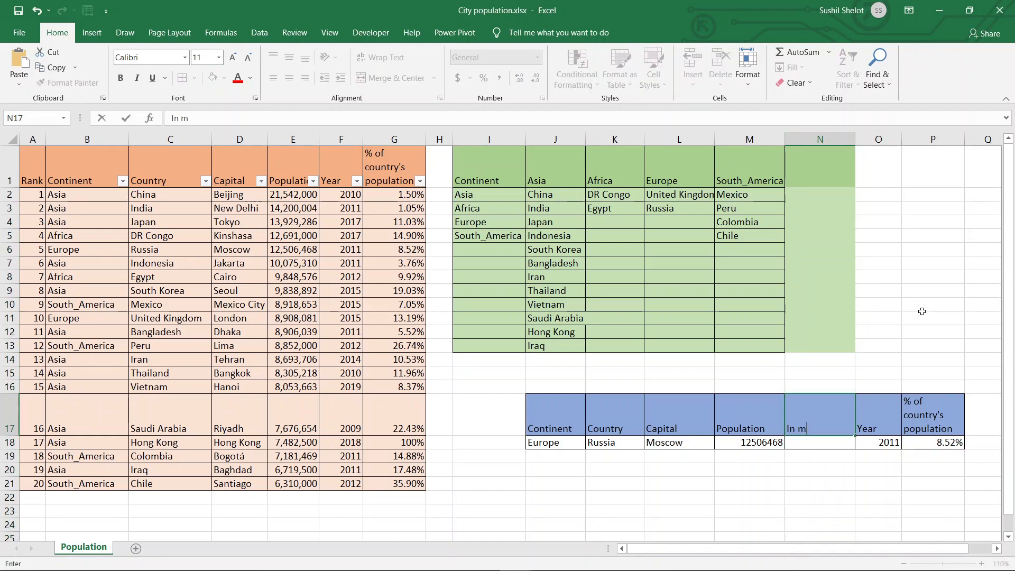
text(illion)
key(Return)
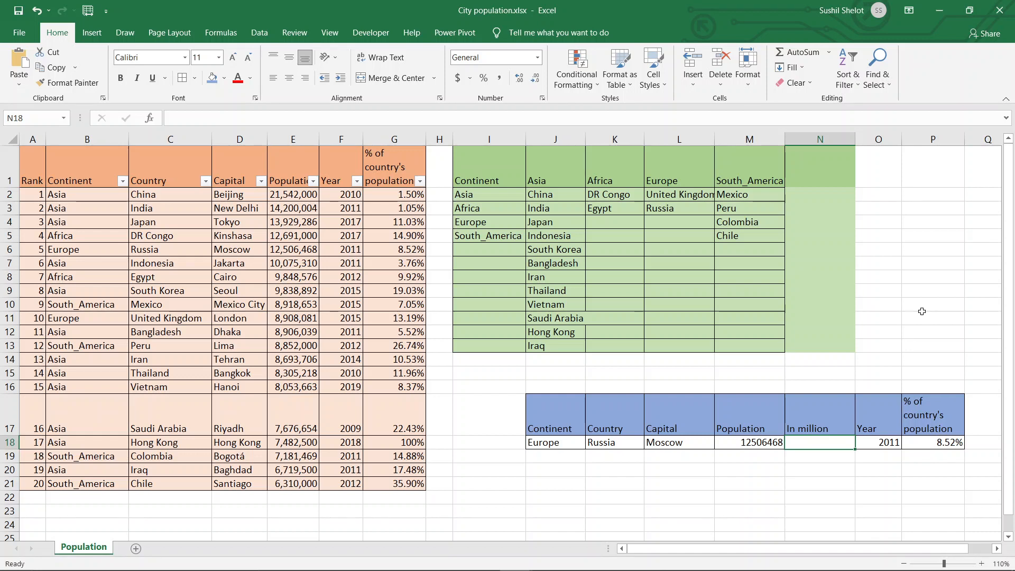
- Enter the formula =M18/10^6 in N18 to convert the population to millions
text(=)
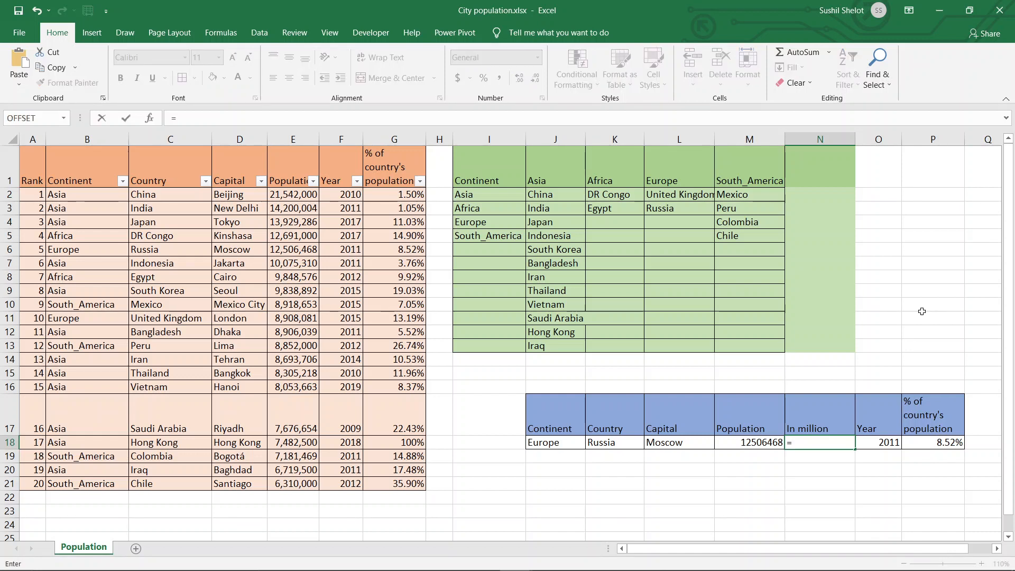
click(767, 446)
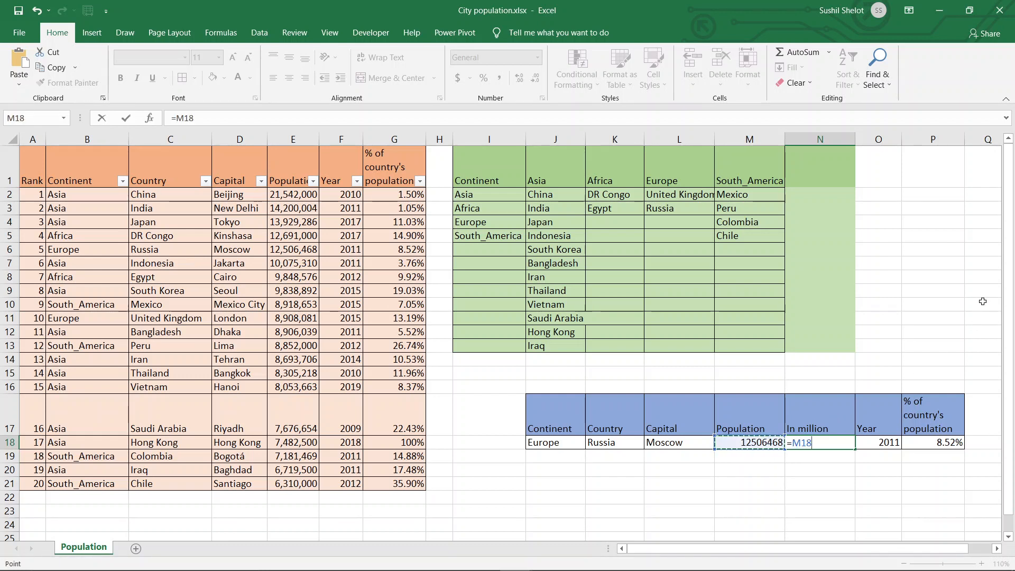
text(/10^)
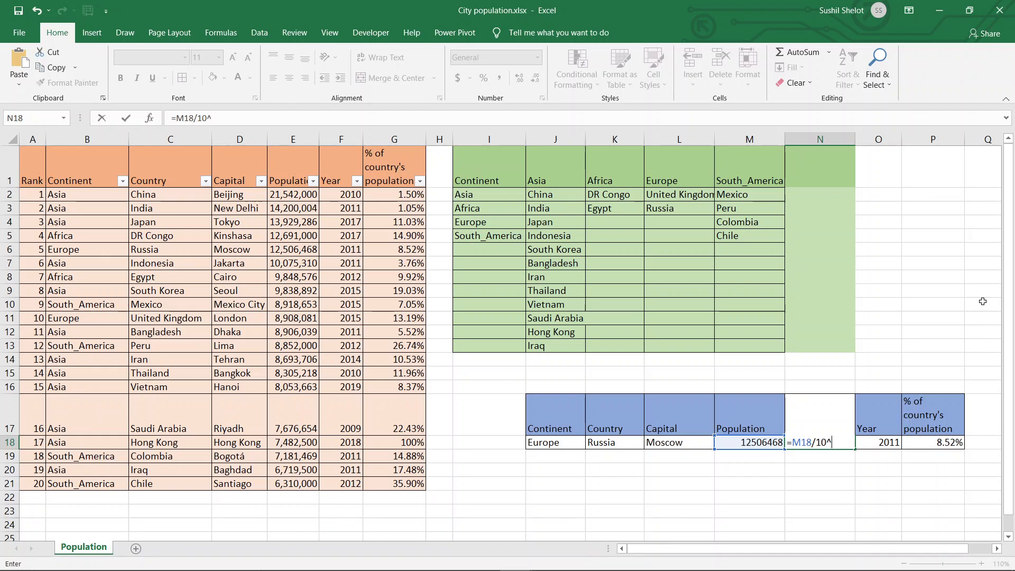
text(6)
key(Return)
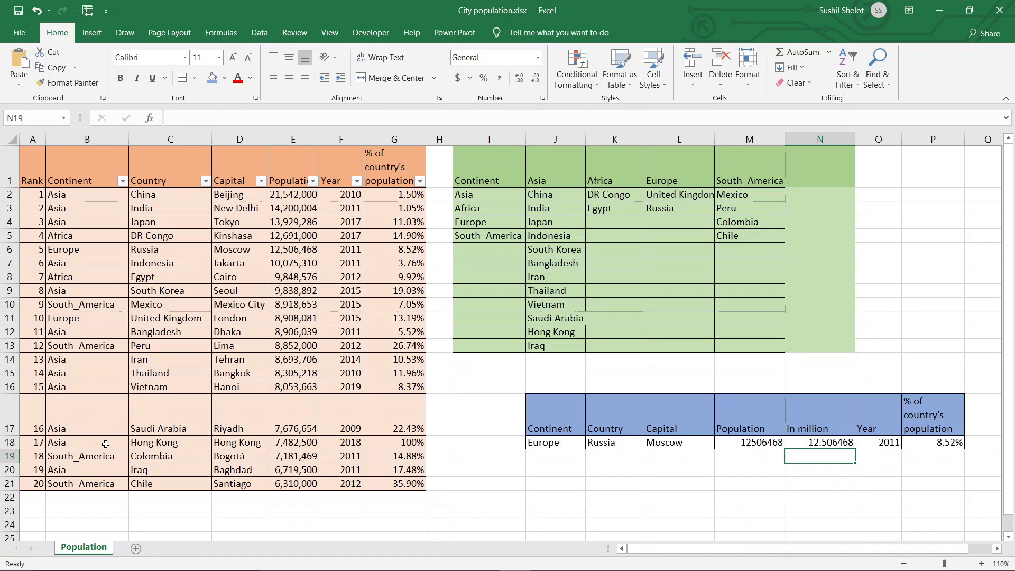
- Check the lookup results against Russia's record in row 6 of the source table
drag(90, 251, 406, 253)
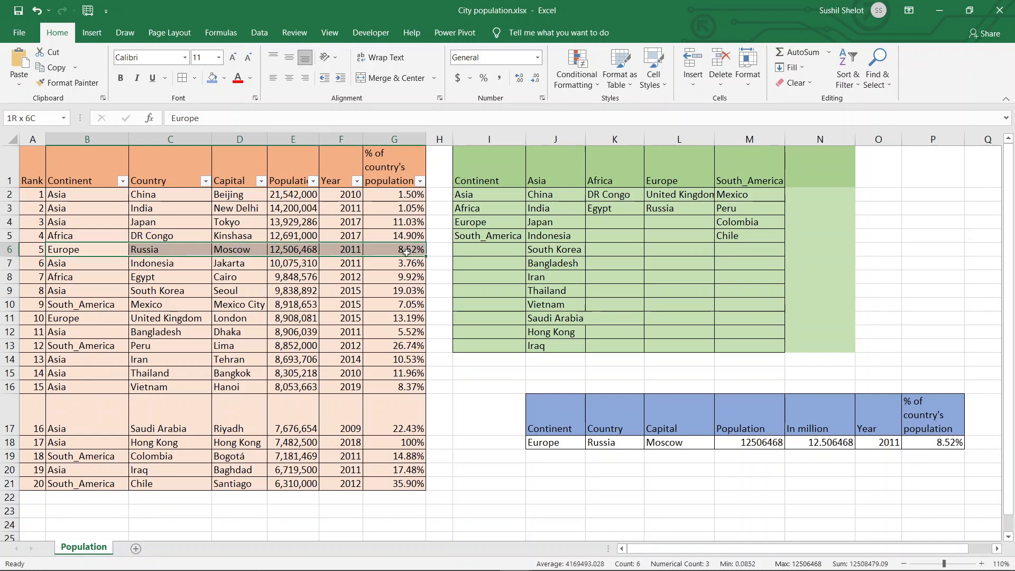
drag(406, 252, 406, 253)
click(32, 249)
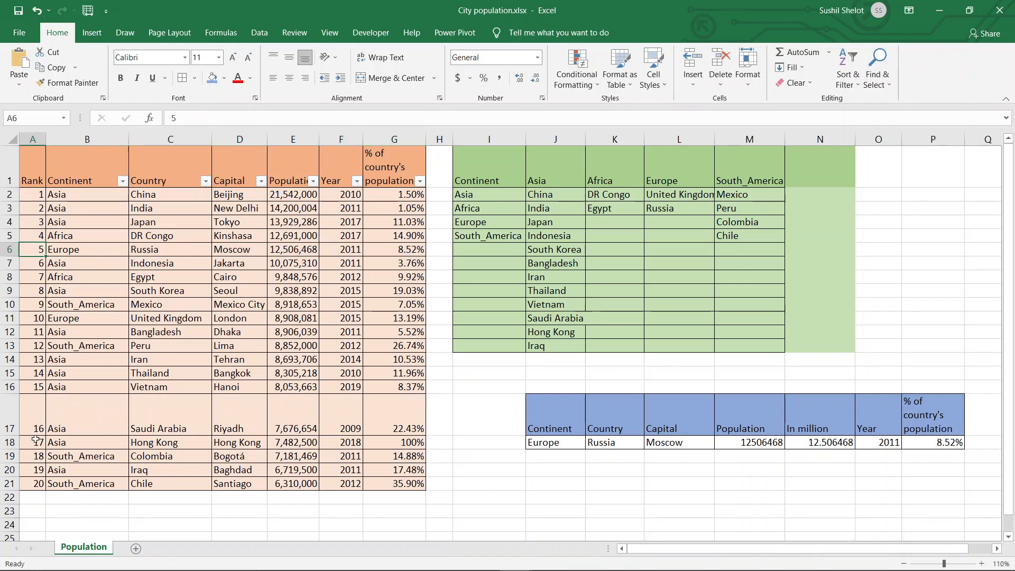
- Add the header "Rank" in Q17, directly after the lookup table's percentage column
click(974, 426)
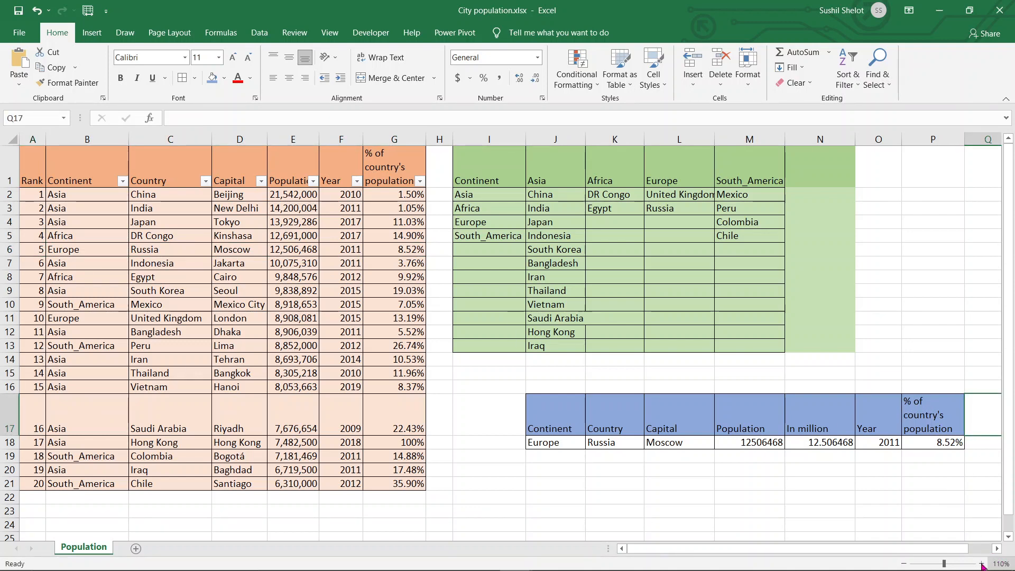
click(904, 564)
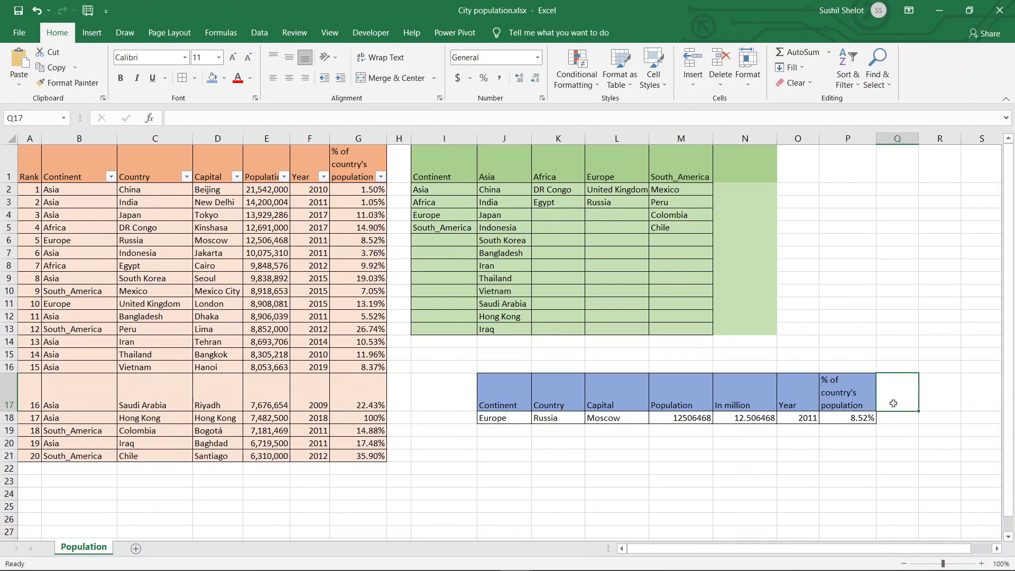
text(Ra)
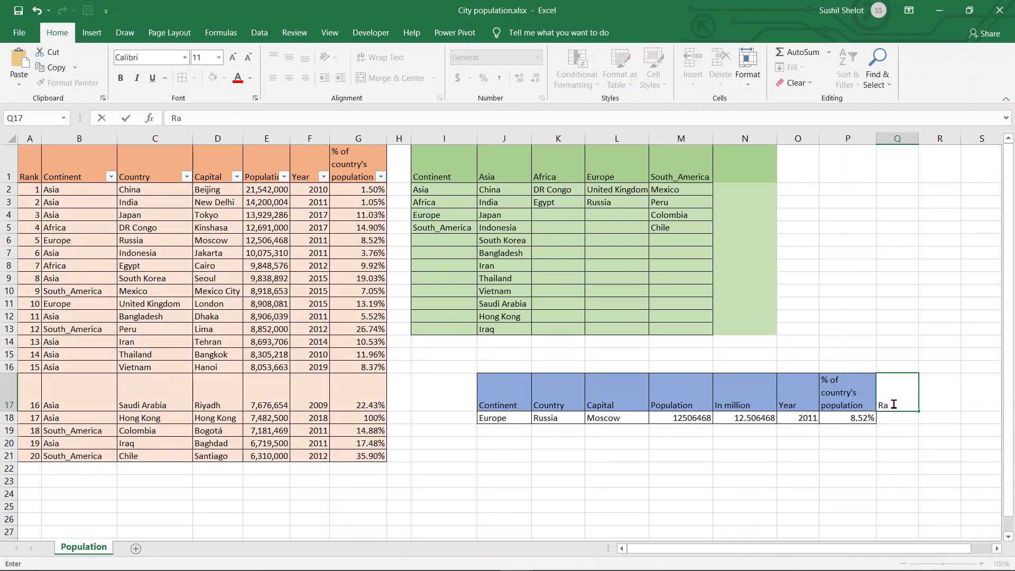
text(nk)
key(Return)
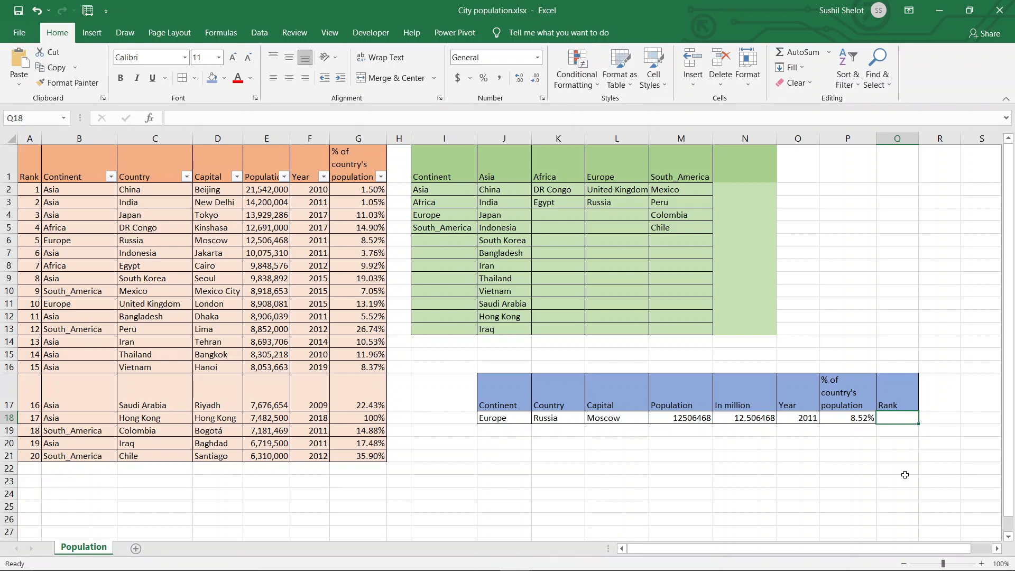
- Enter the formula =DGET($A$1:$G$21,1,$J$17:$K$18) in Q18 to look up the selected country's rank
text(=d)
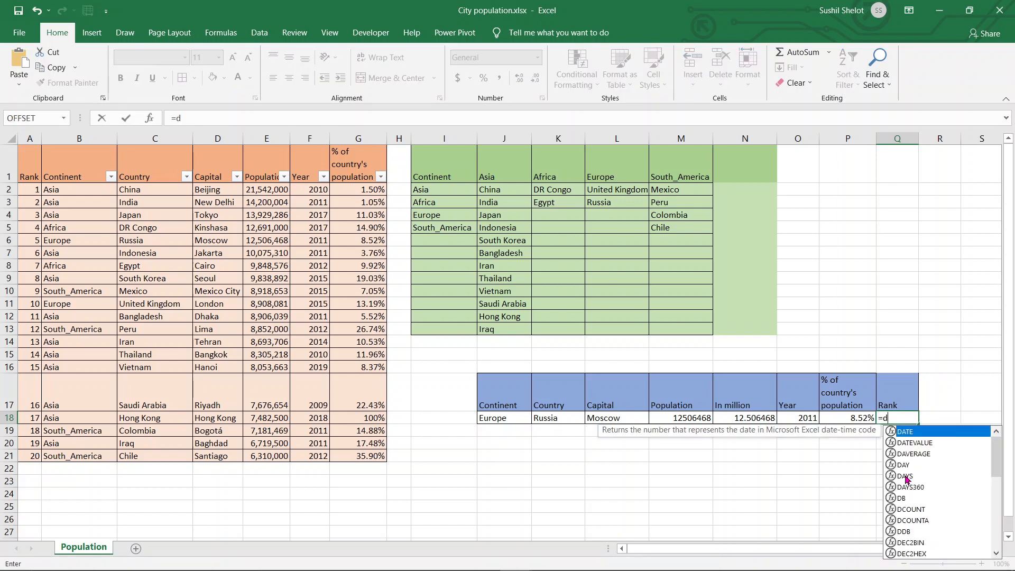
text(ge)
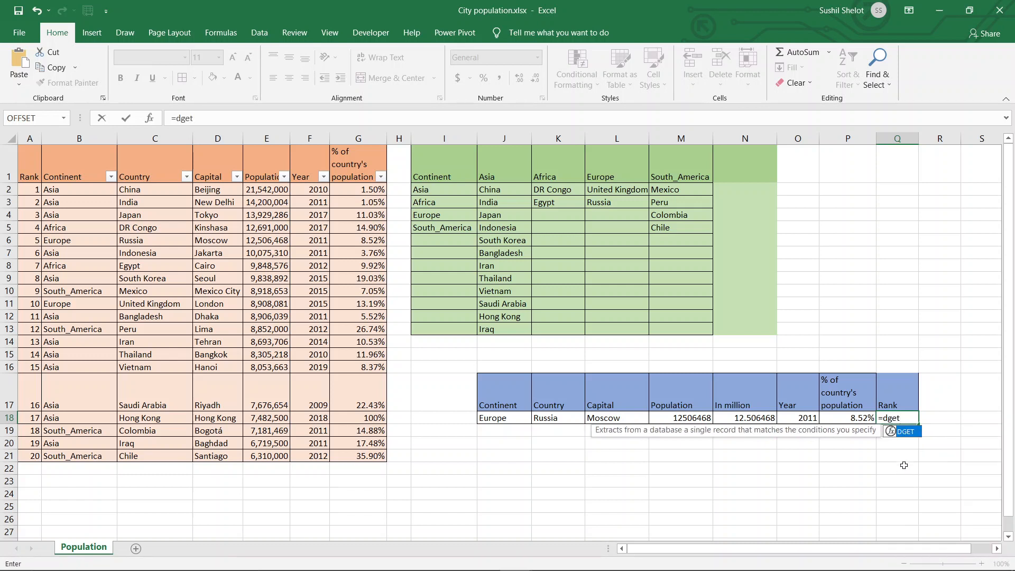
text(t)
double_click(905, 432)
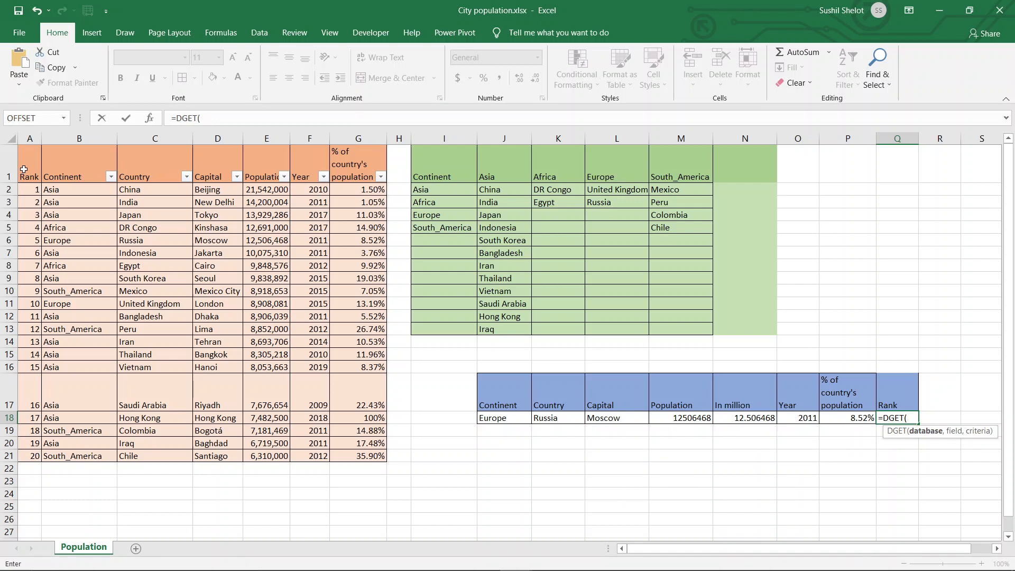
drag(24, 169, 366, 455)
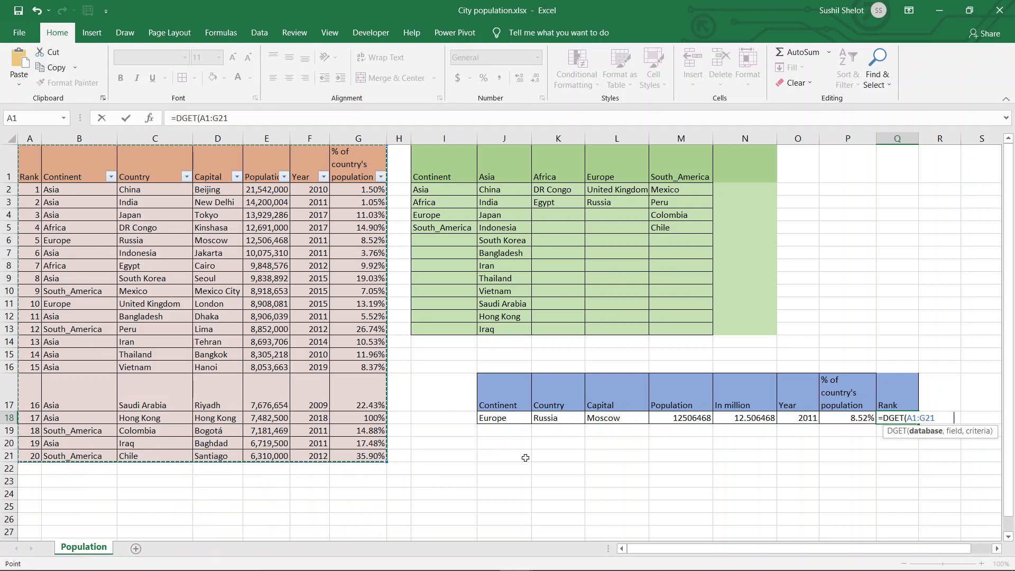
key(F4)
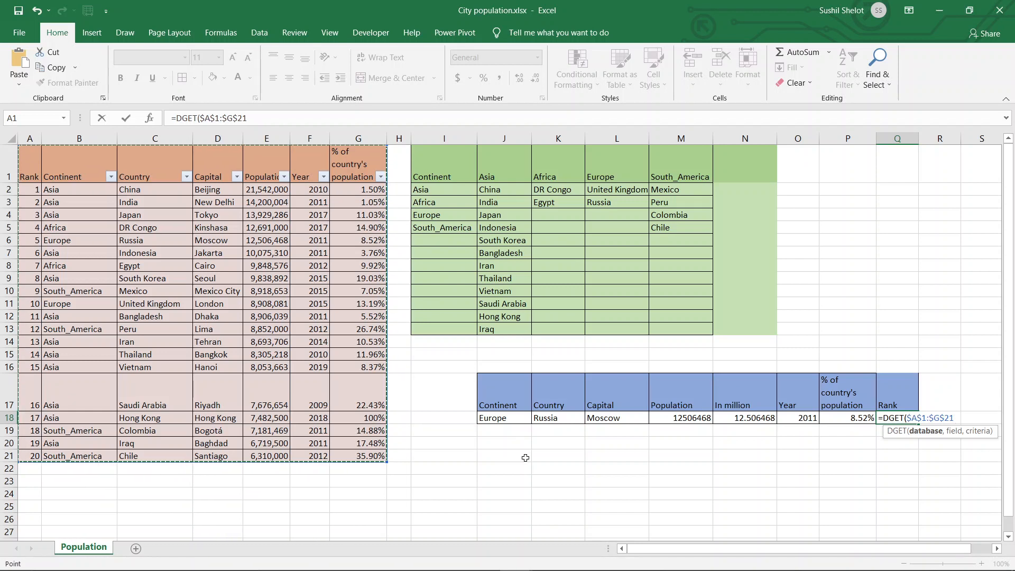
text(,)
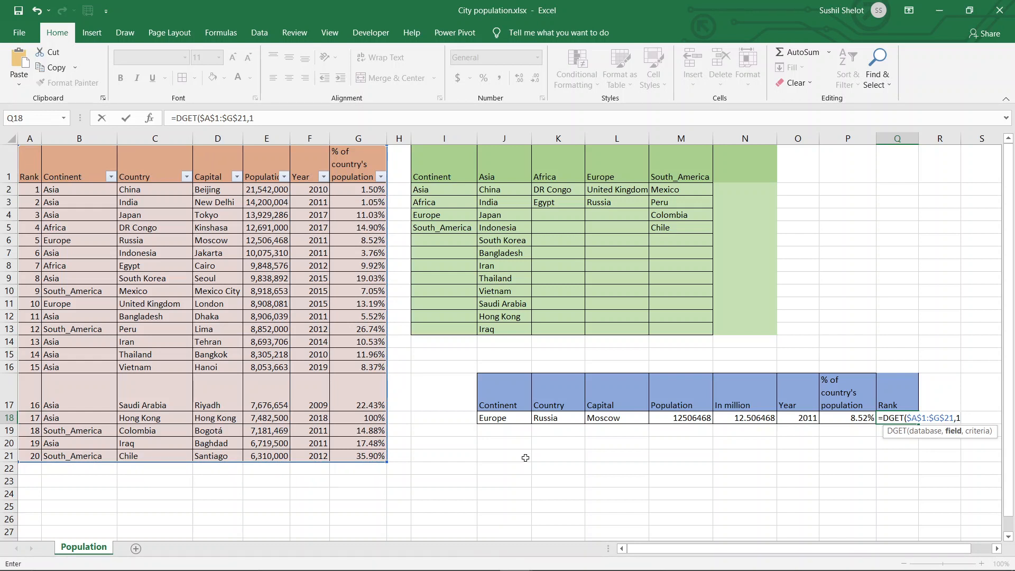
text(1,)
click(508, 406)
drag(509, 406, 562, 418)
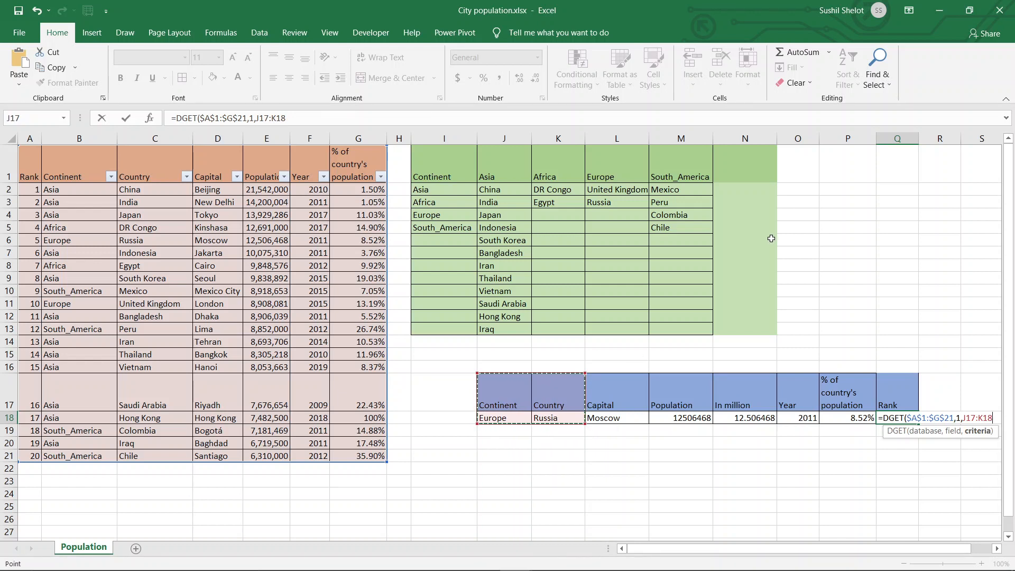
key(F4)
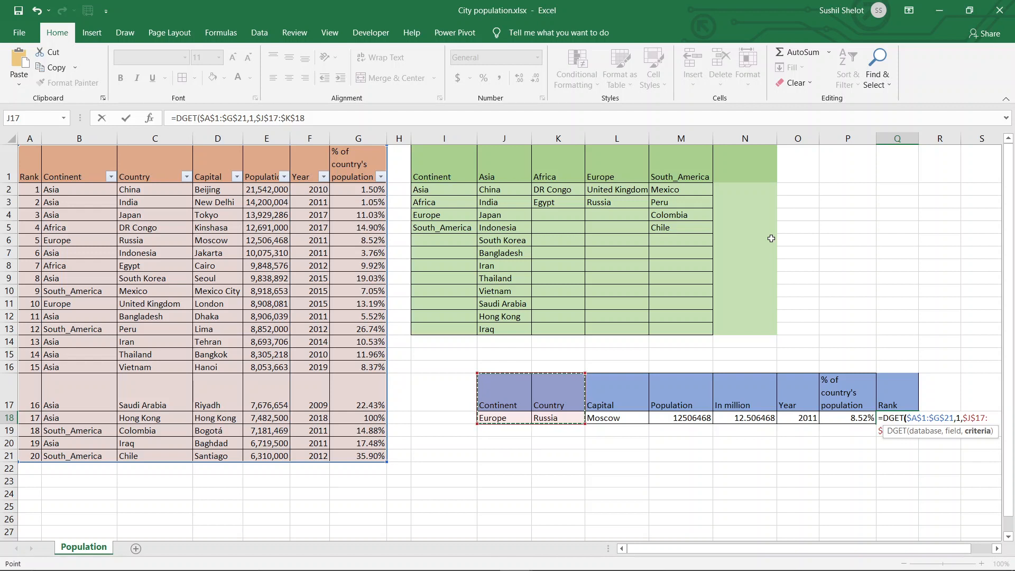
text())
key(Return)
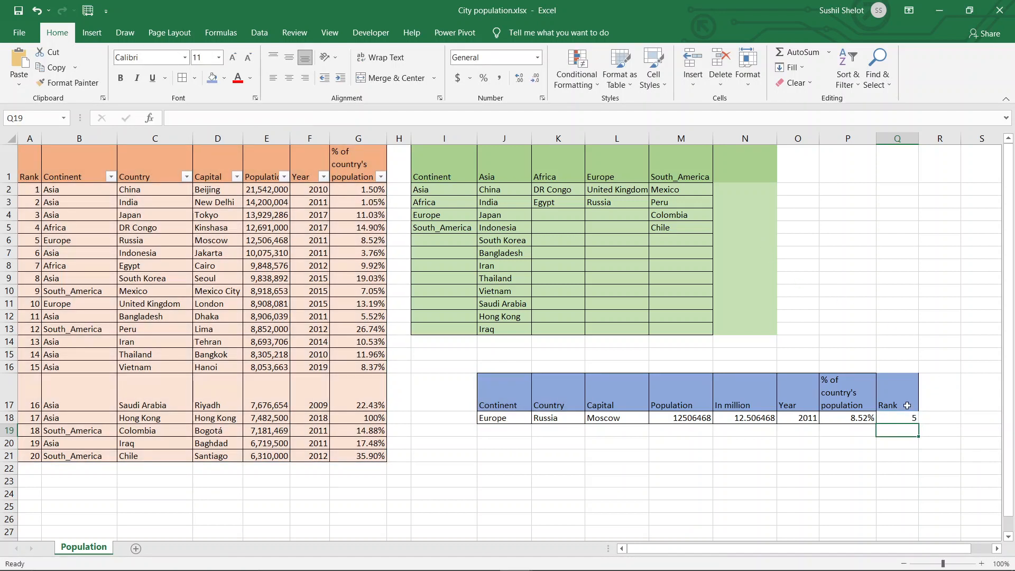
- Copy the Rank header and formula from Q17:Q18 to I17:I18, in front of the lookup table's Continent column
click(900, 404)
drag(901, 404, 901, 416)
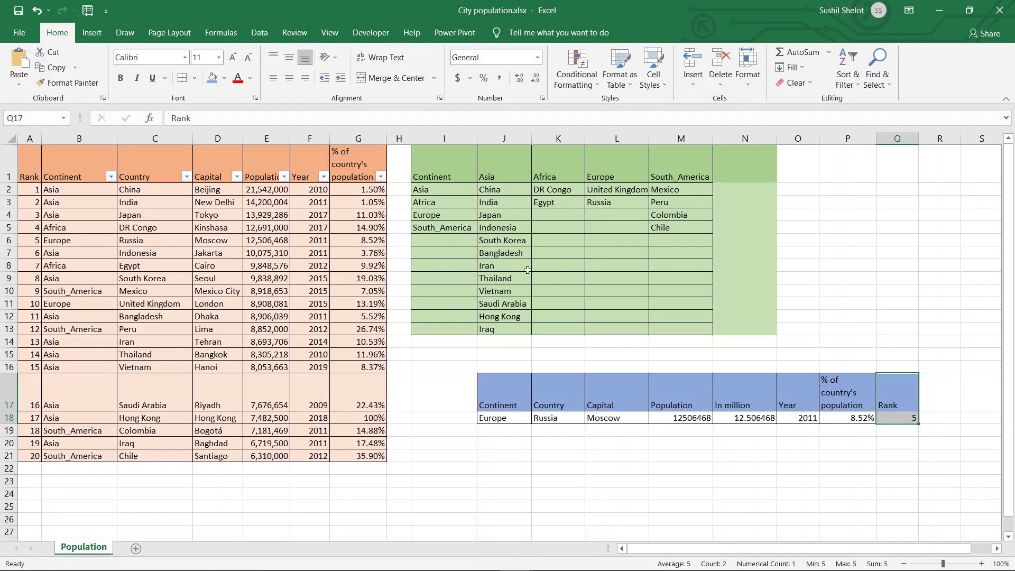
click(968, 405)
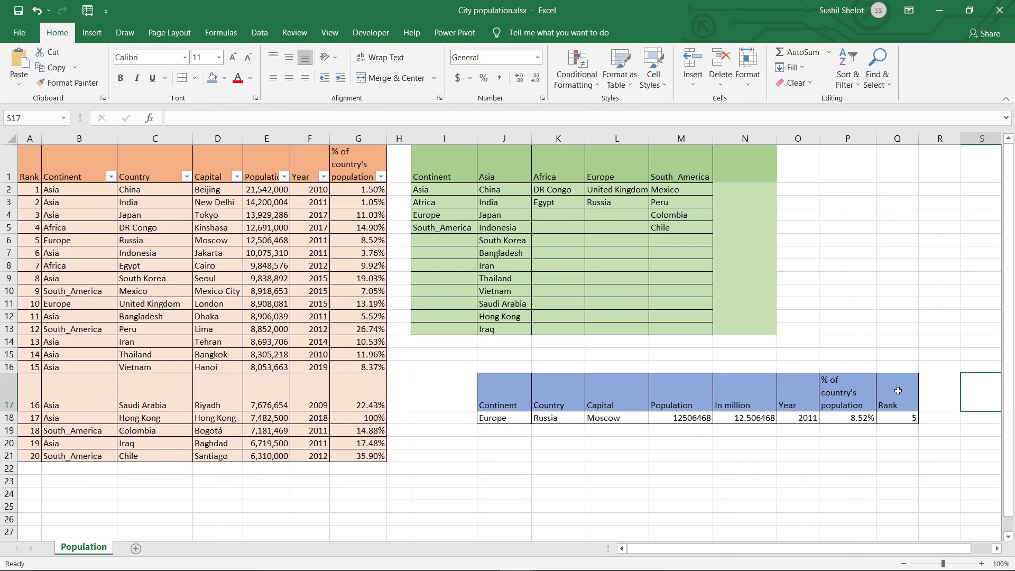
drag(897, 392, 899, 417)
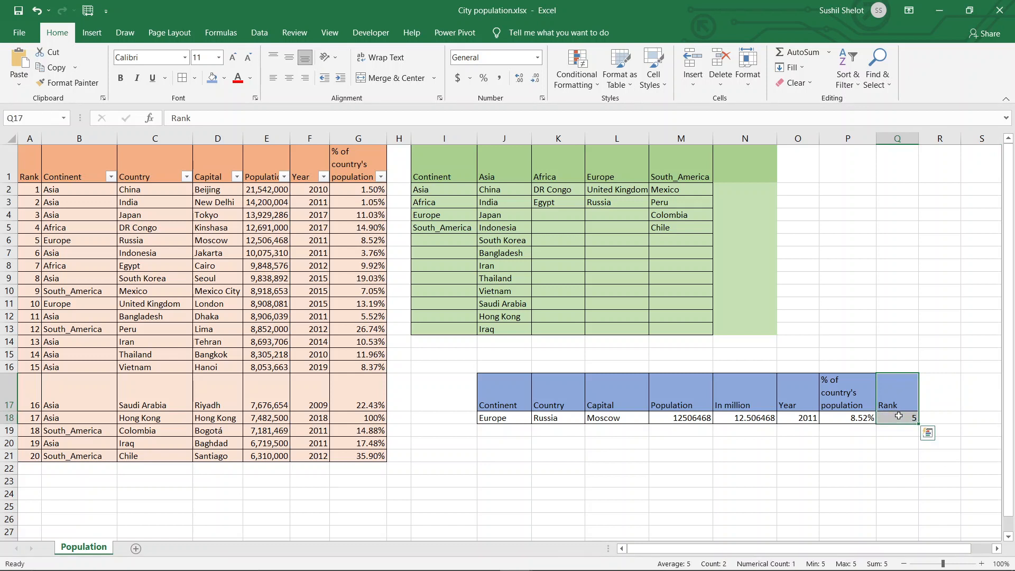
key(ctrl+x)
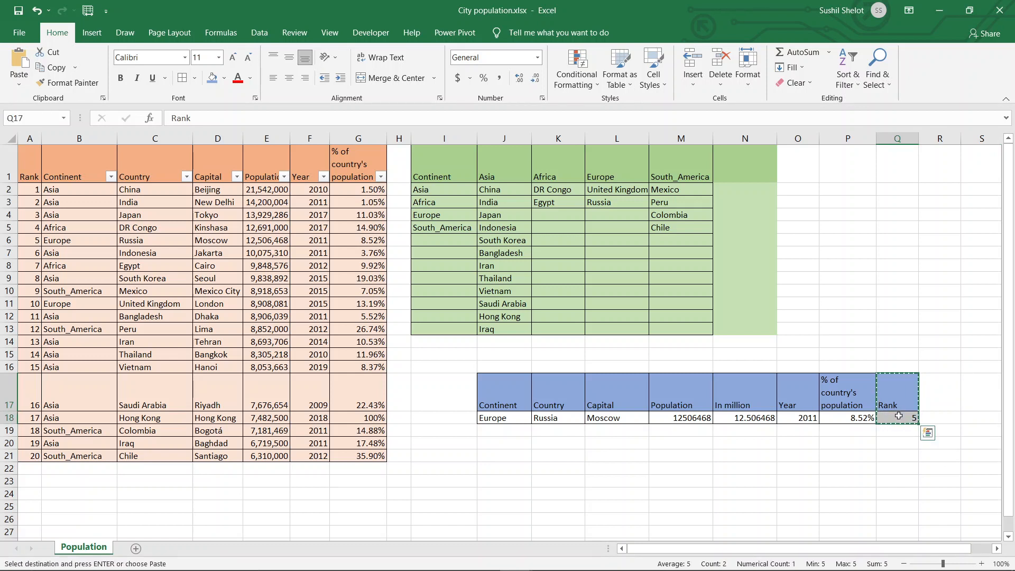
click(462, 393)
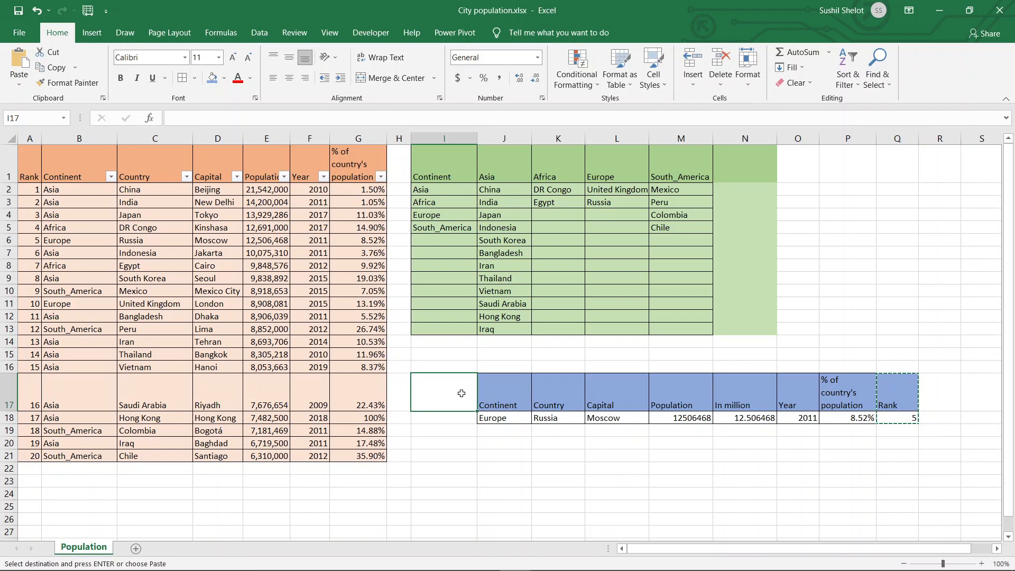
key(ctrl+v)
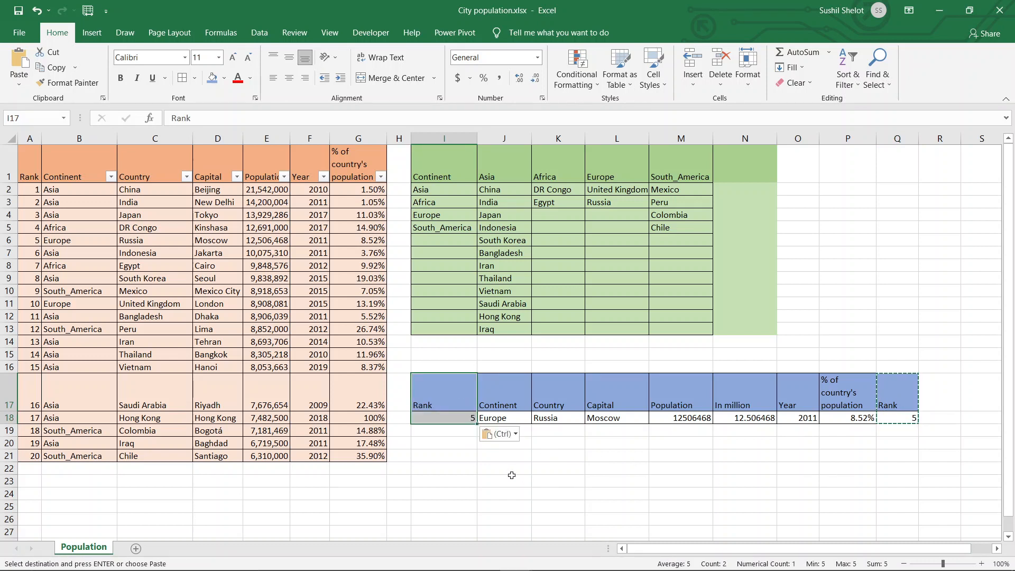
- Check the copied Rank formula in I18 and the neighbouring criteria cells it refers to
click(461, 419)
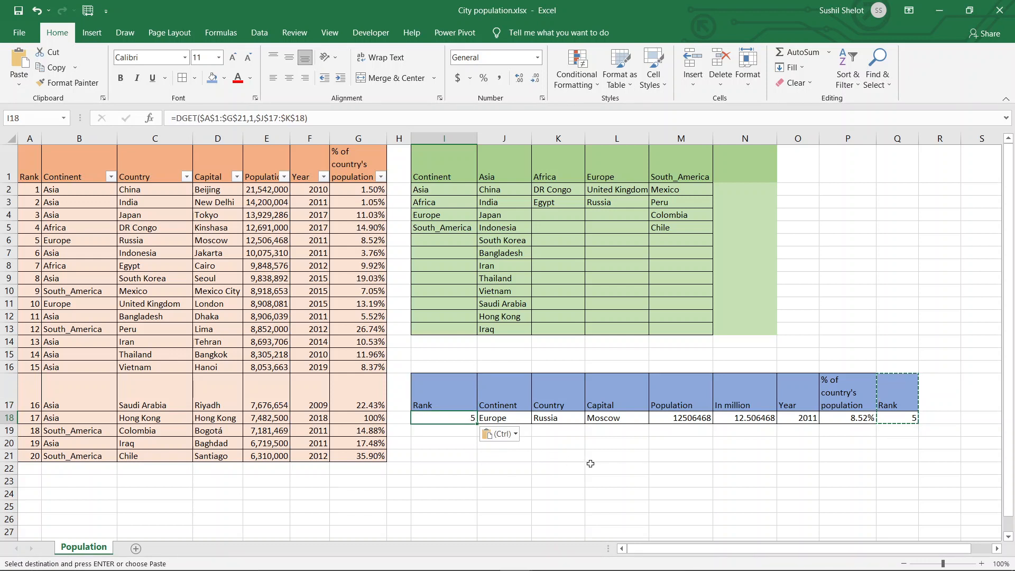
click(591, 464)
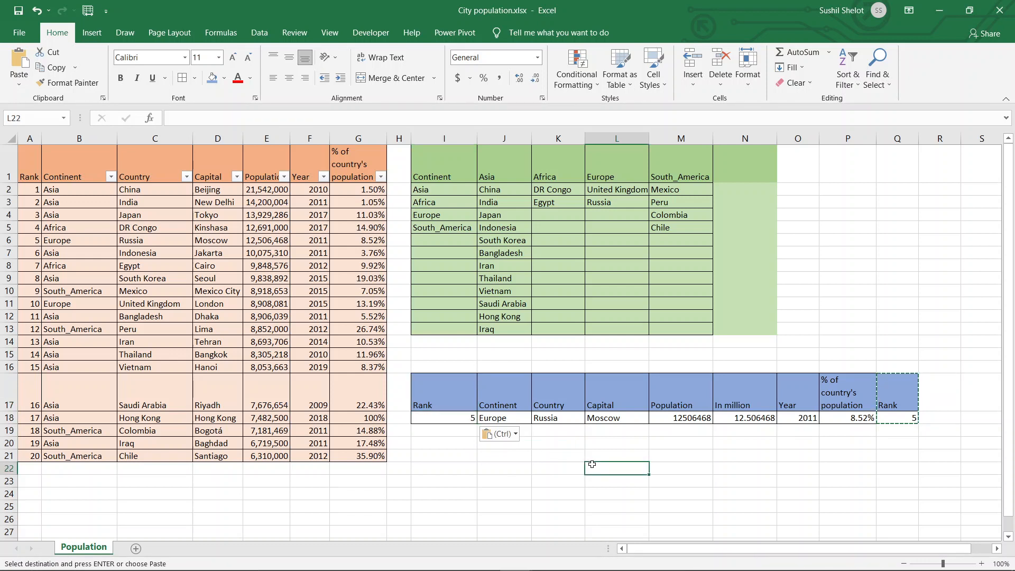
drag(473, 403, 550, 415)
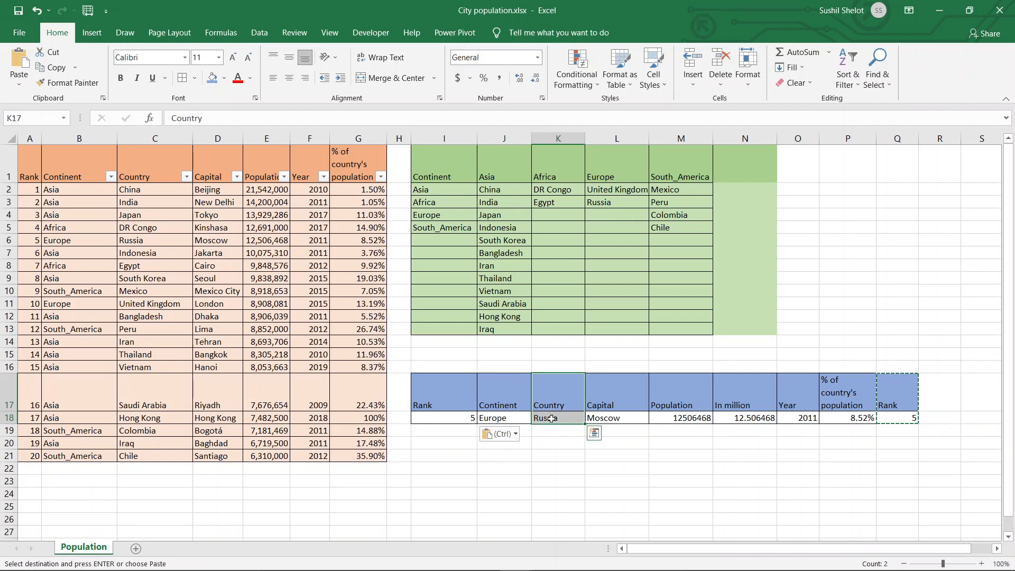
click(697, 474)
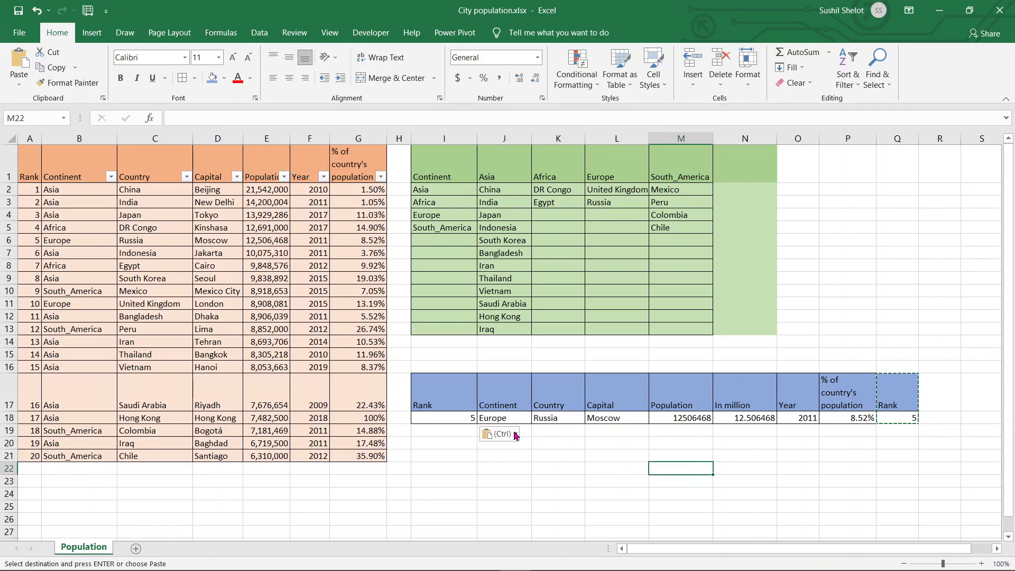
- Choose Asia as the continent in J18 and India as the country in K18 to test the lookup
click(465, 416)
click(528, 421)
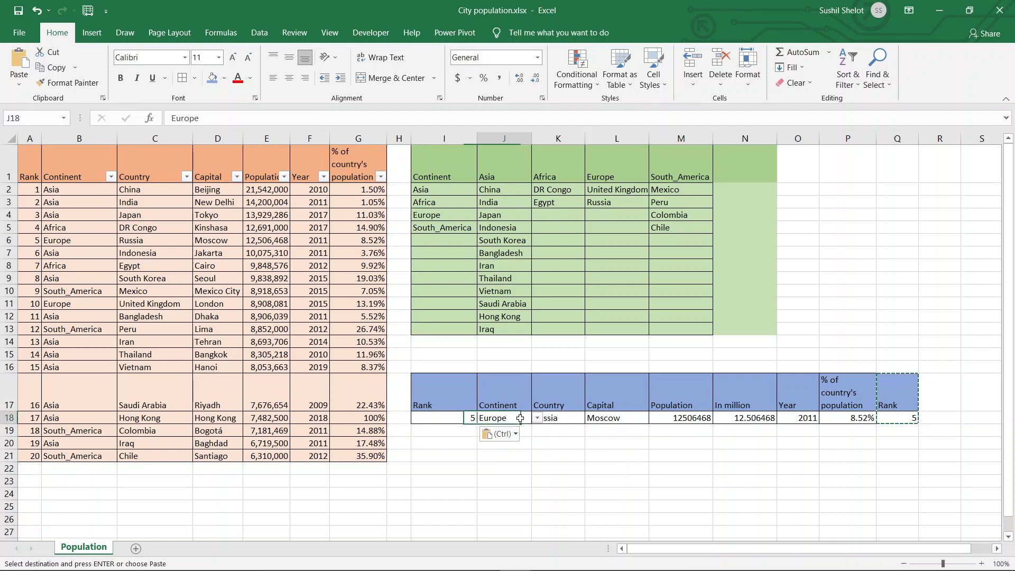
click(538, 419)
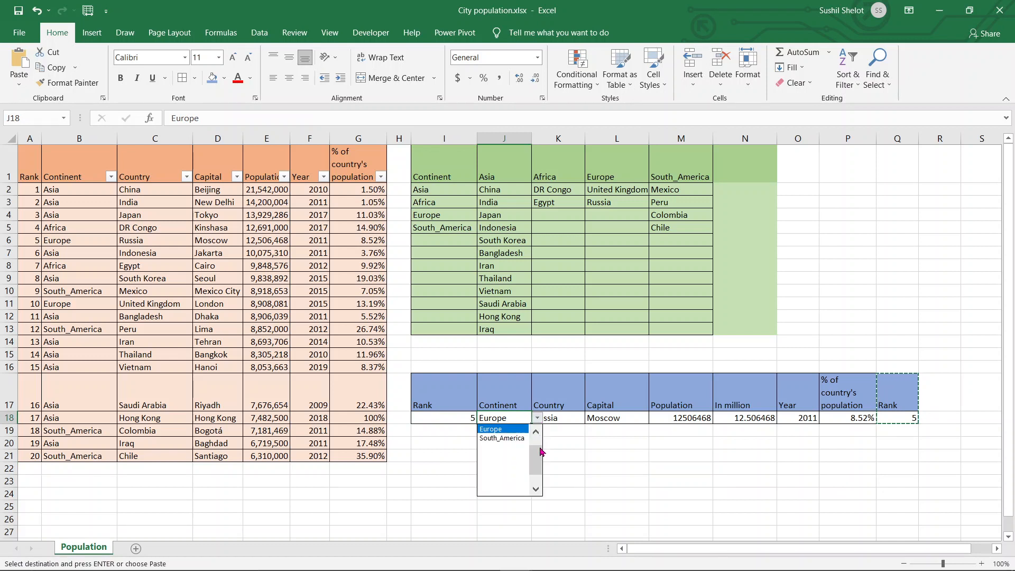
drag(538, 459, 537, 428)
click(511, 430)
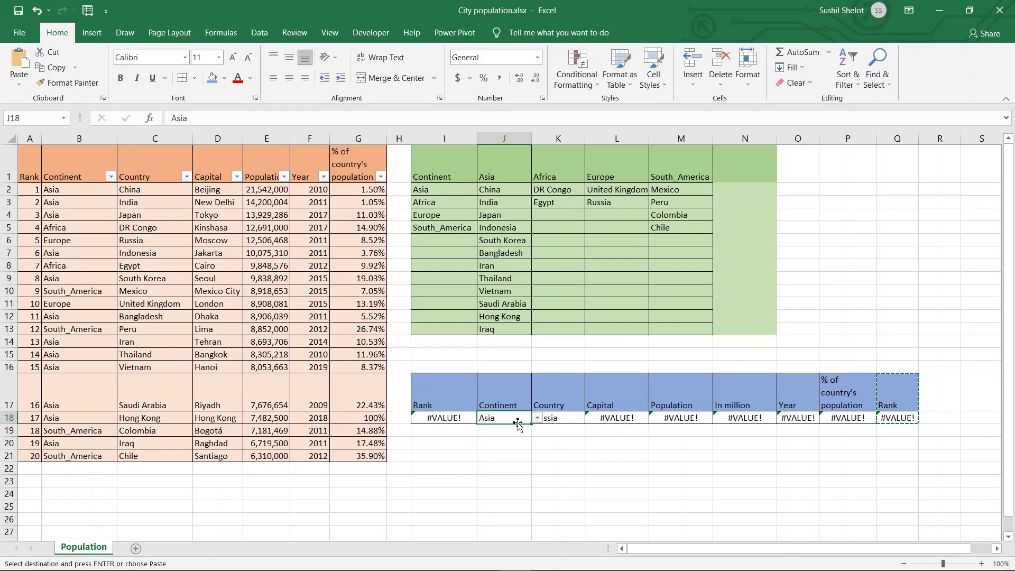
click(568, 418)
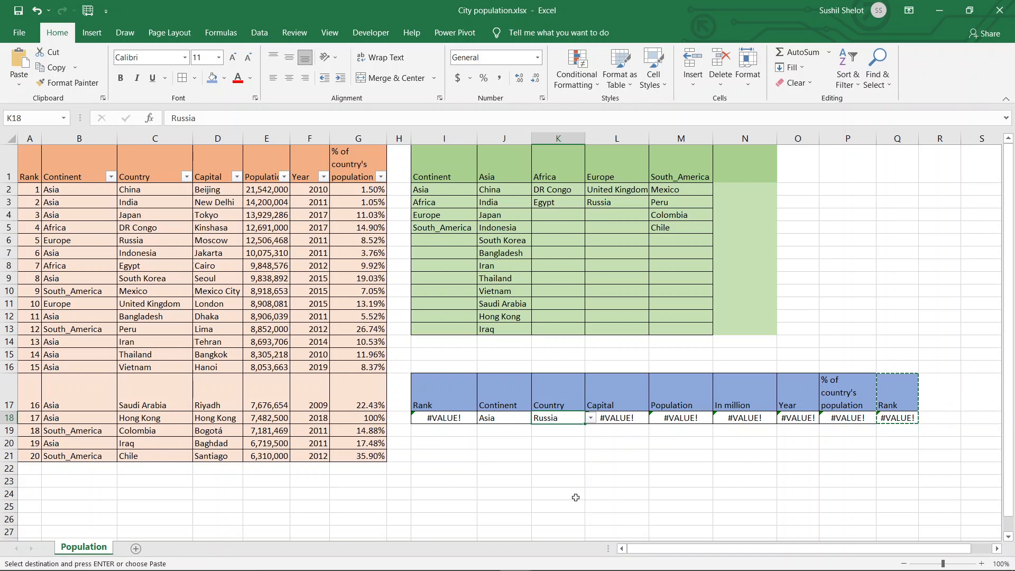
click(590, 419)
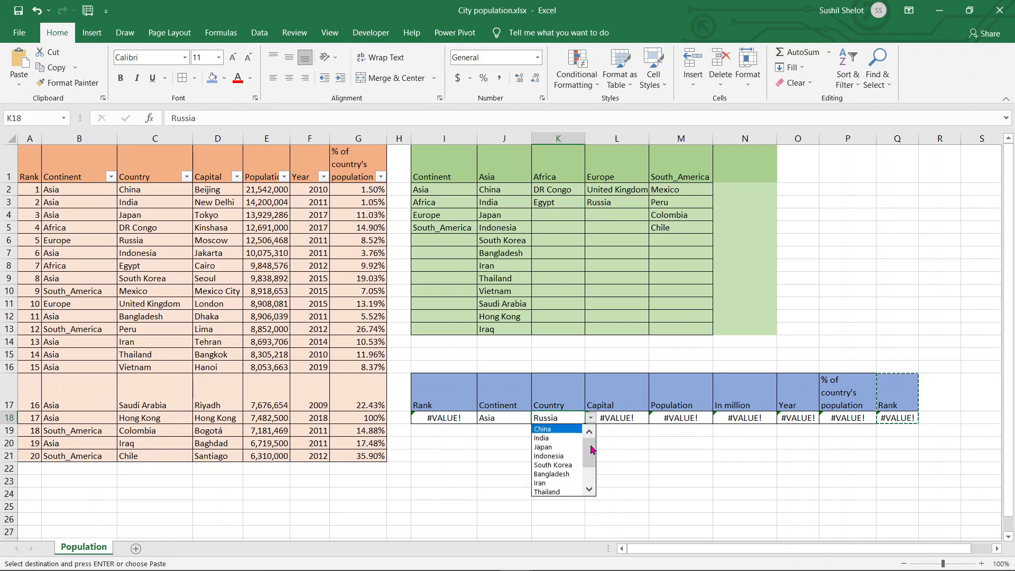
mouse_move(593, 449)
mouse_down()
mouse_move(594, 474)
mouse_move(590, 435)
mouse_up()
click(574, 438)
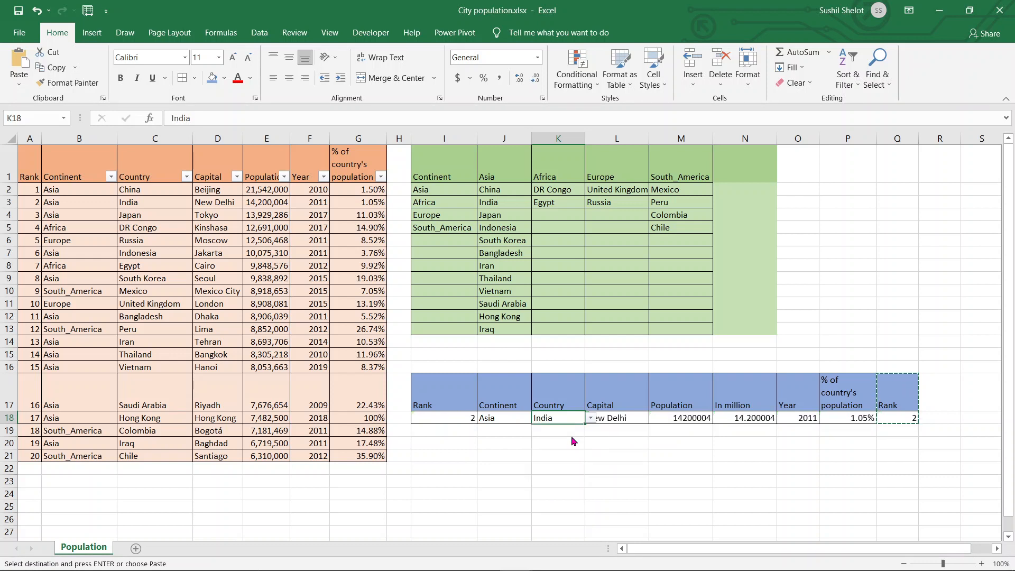
- Compare the DGET formula for the country's population percentage in P18 with the Rank formula in I18
click(625, 455)
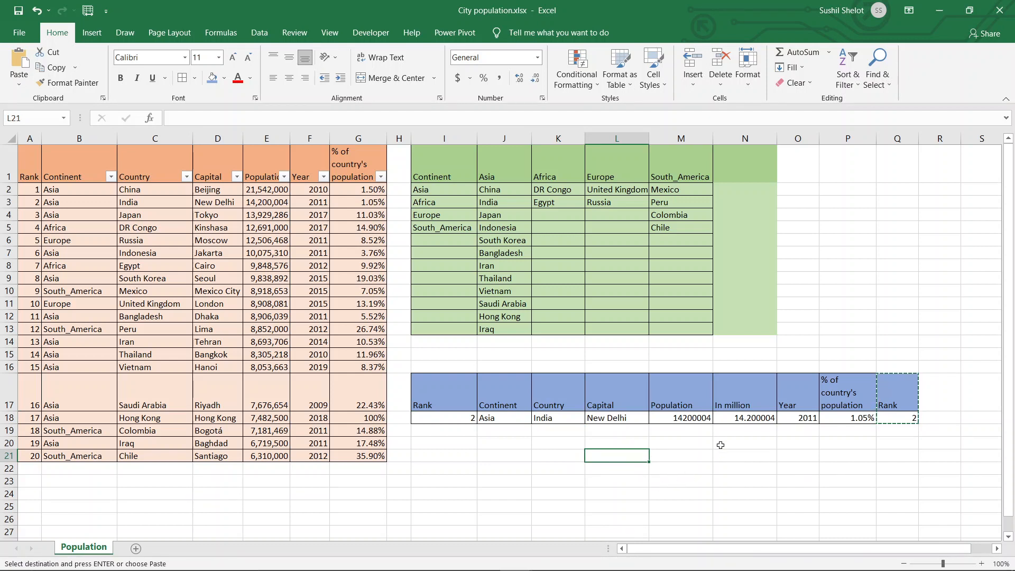
click(827, 419)
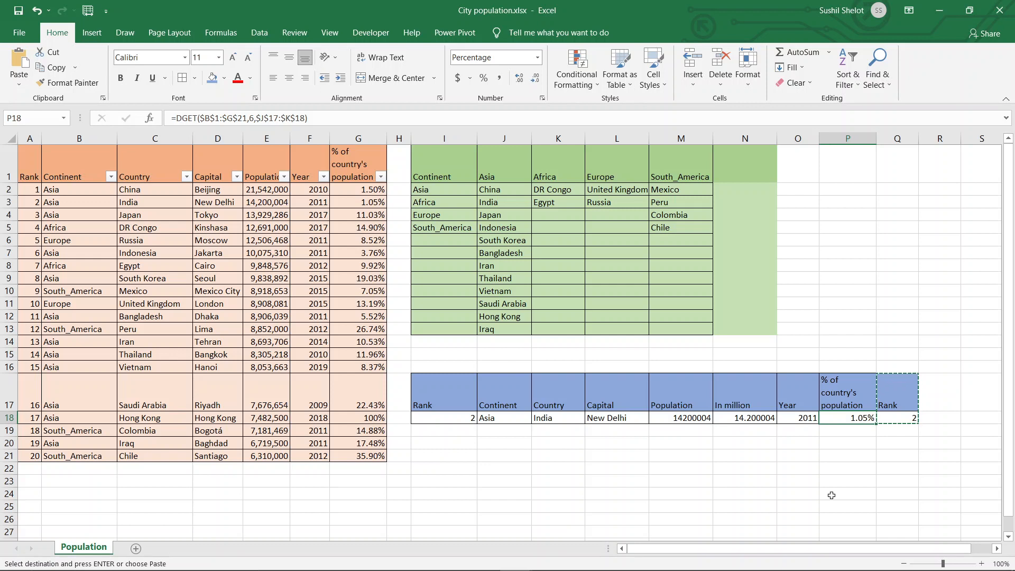
click(440, 421)
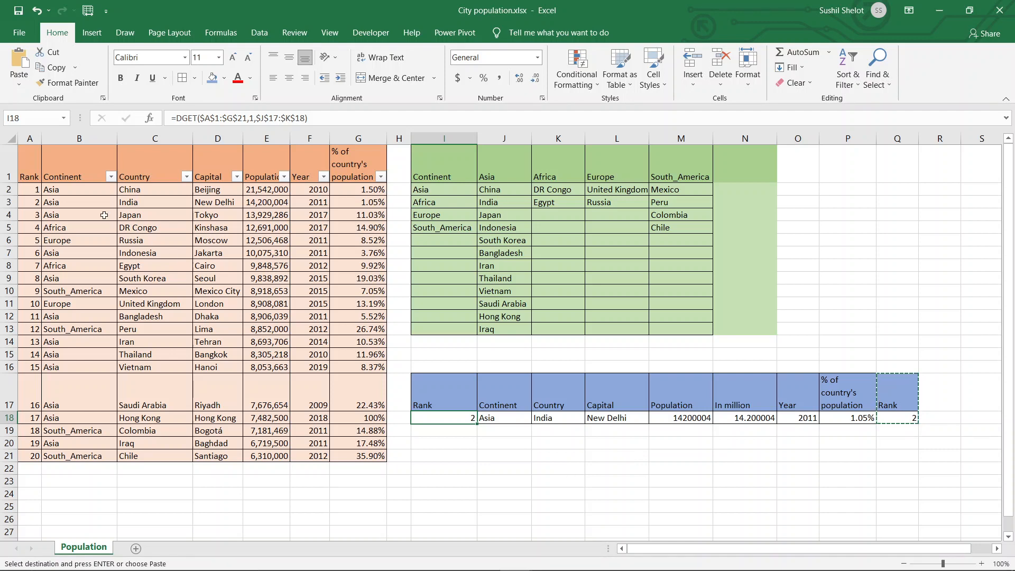
click(12, 139)
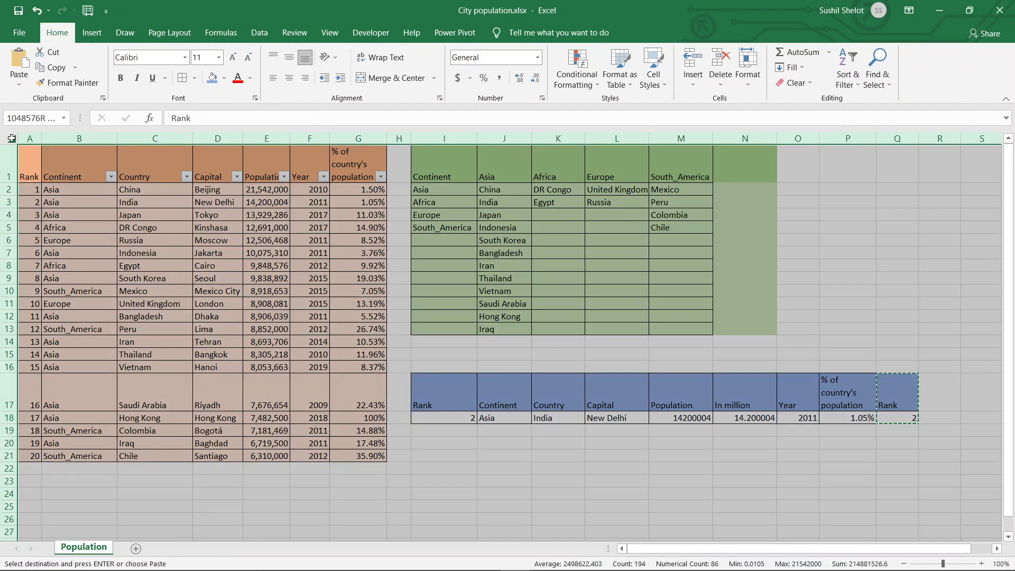
click(472, 470)
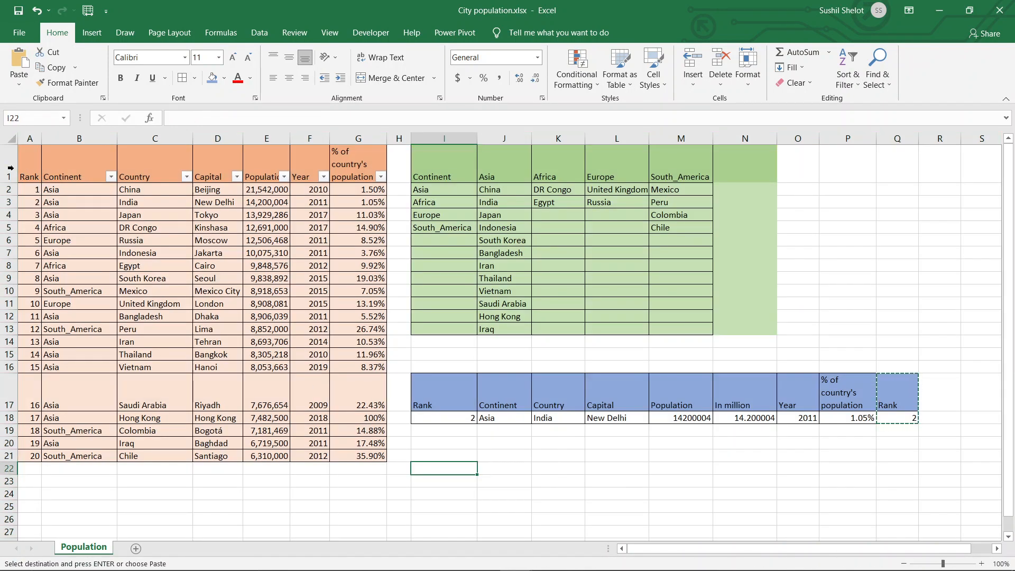
- Hide rows 1 to 15 of the Population sheet
drag(7, 169, 9, 358)
right_click(10, 358)
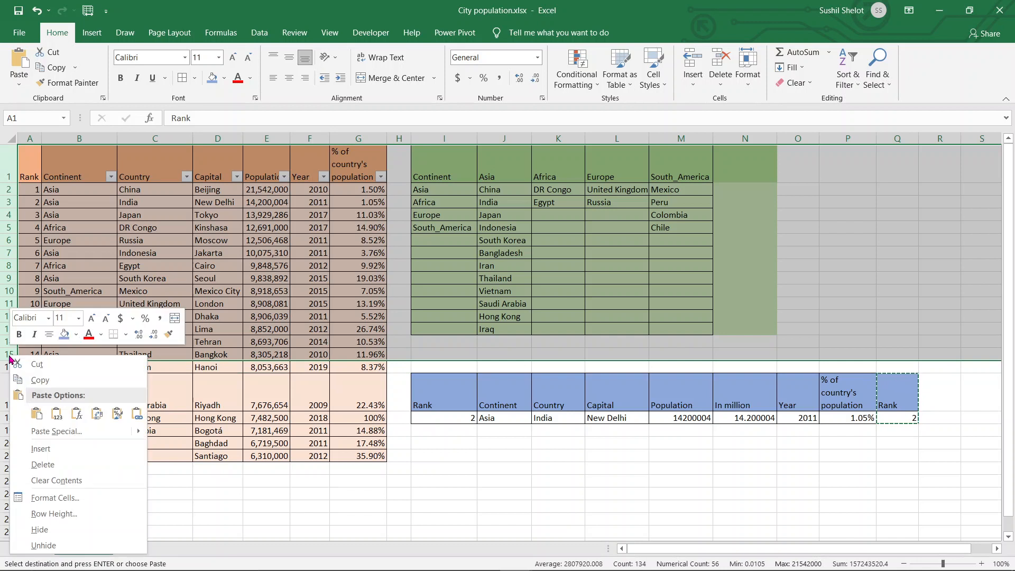
click(78, 547)
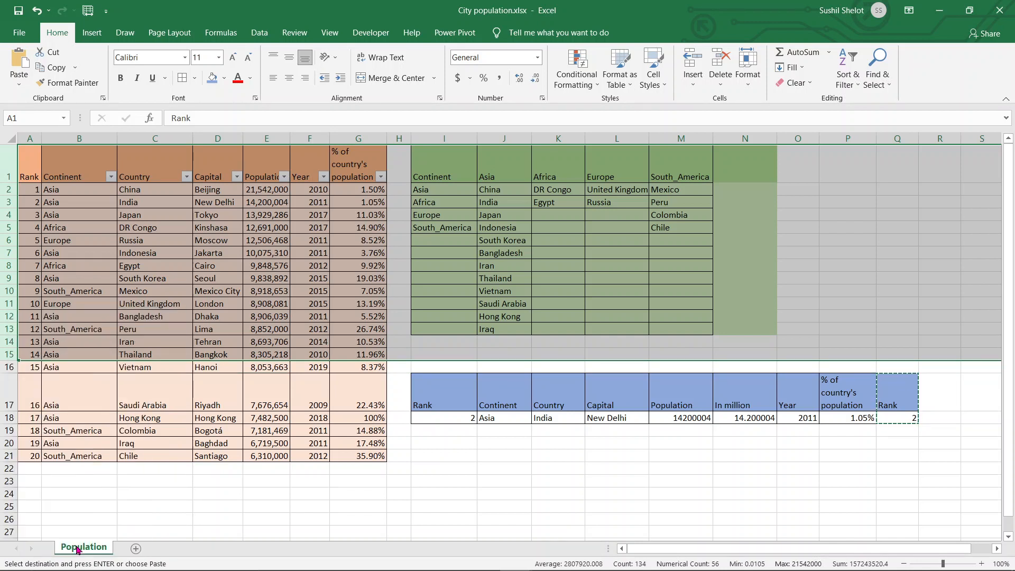
right_click(8, 356)
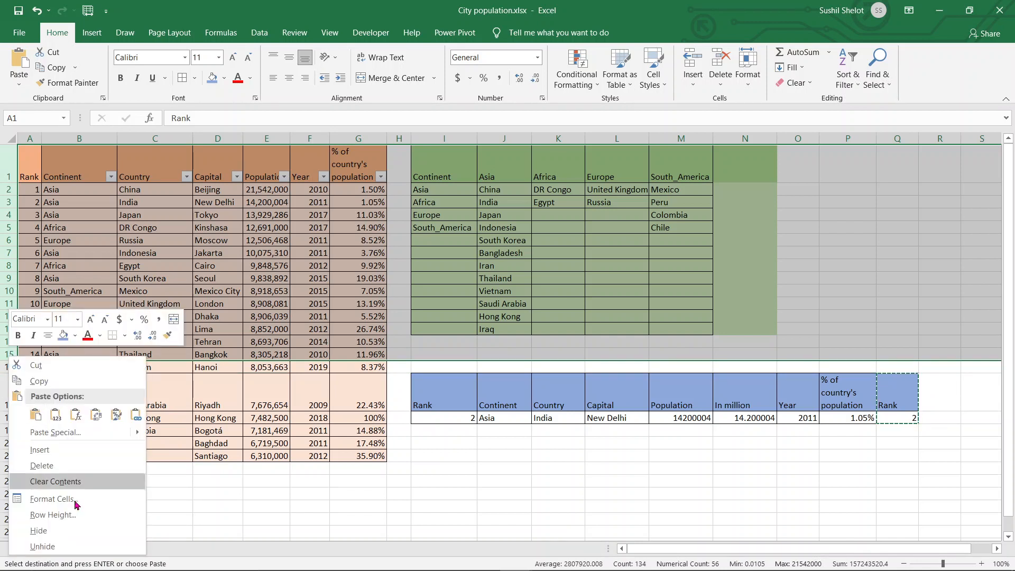
click(32, 526)
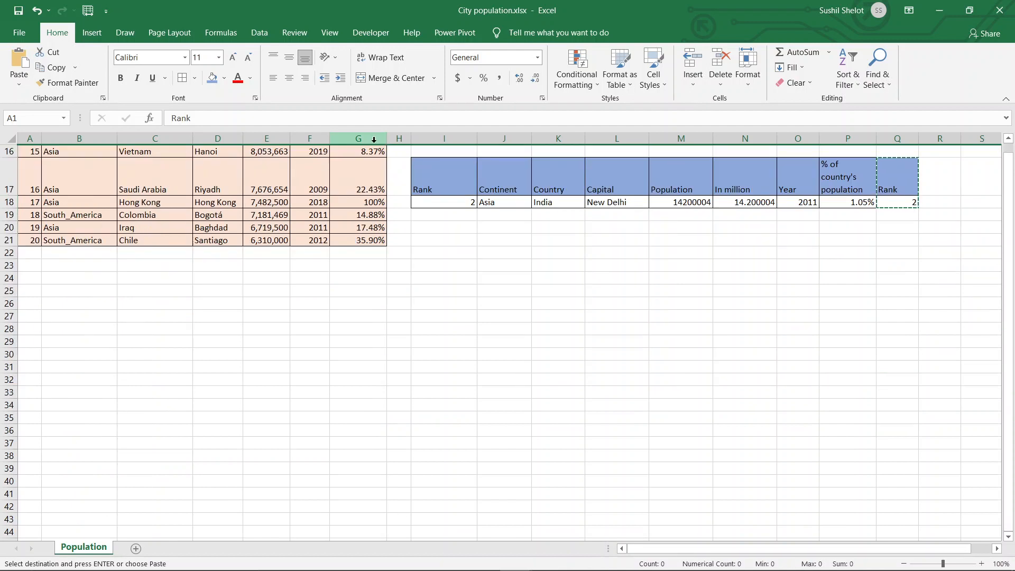
- Hide columns A to G, which hold the source population data
drag(374, 138, 8, 139)
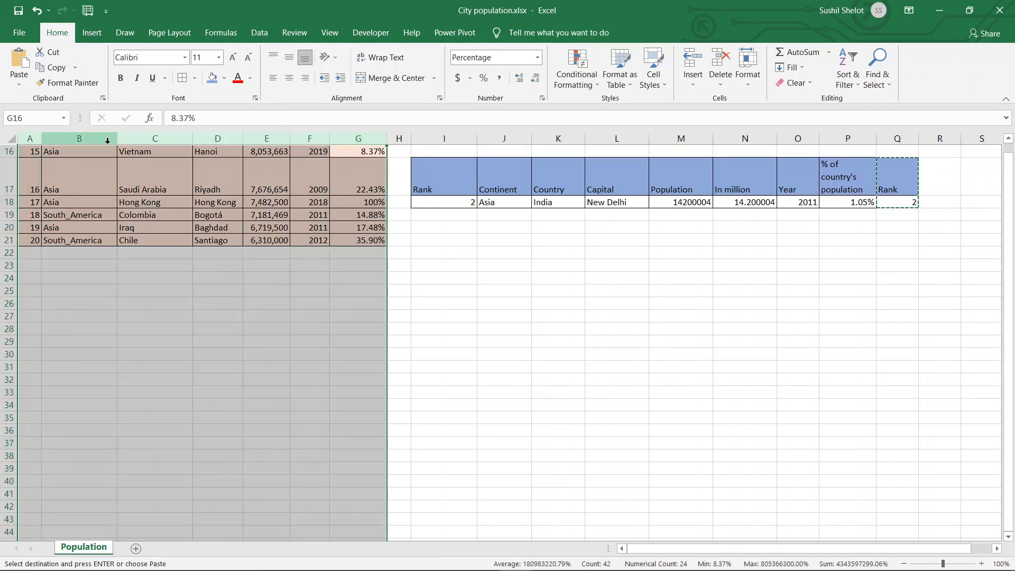
right_click(104, 141)
click(133, 319)
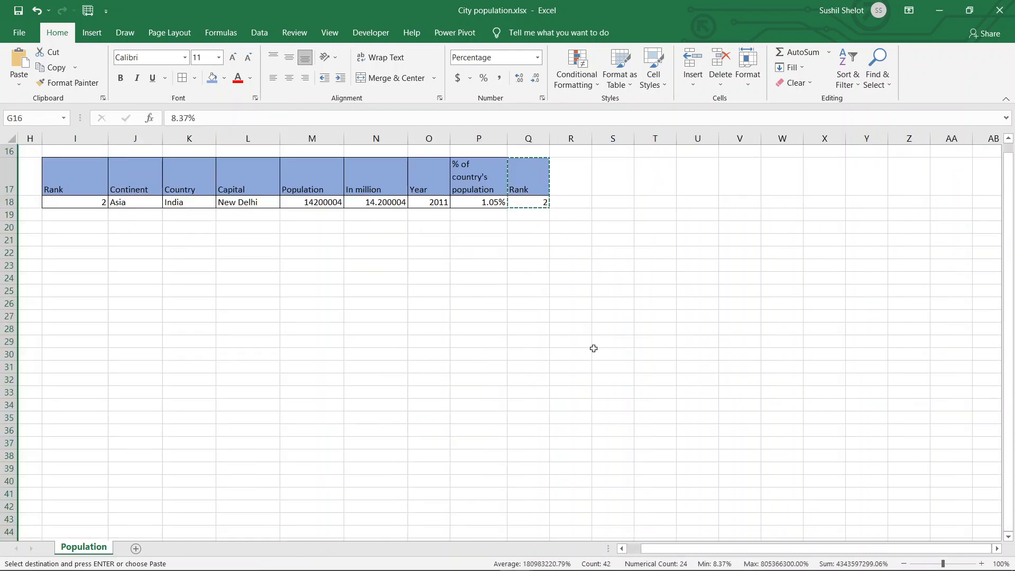
click(621, 365)
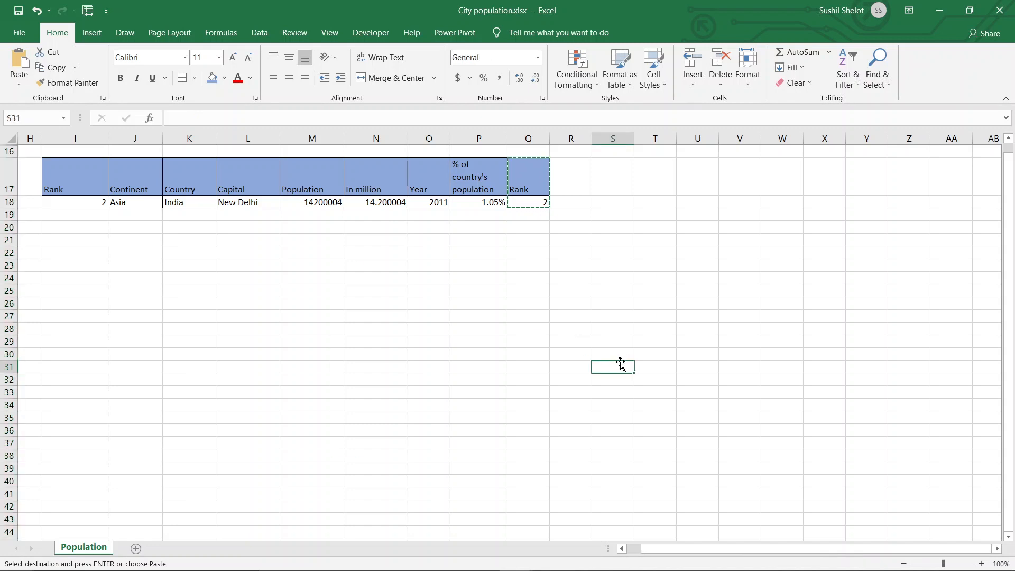
- Choose Africa as the continent in J18 and Egypt as the country in K18 to test the lookup
click(150, 202)
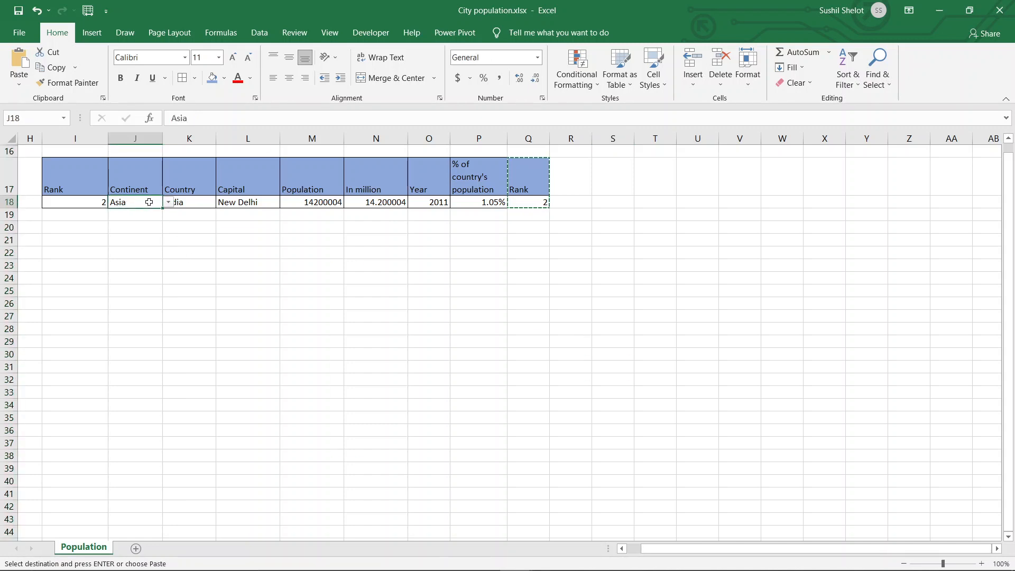
click(291, 262)
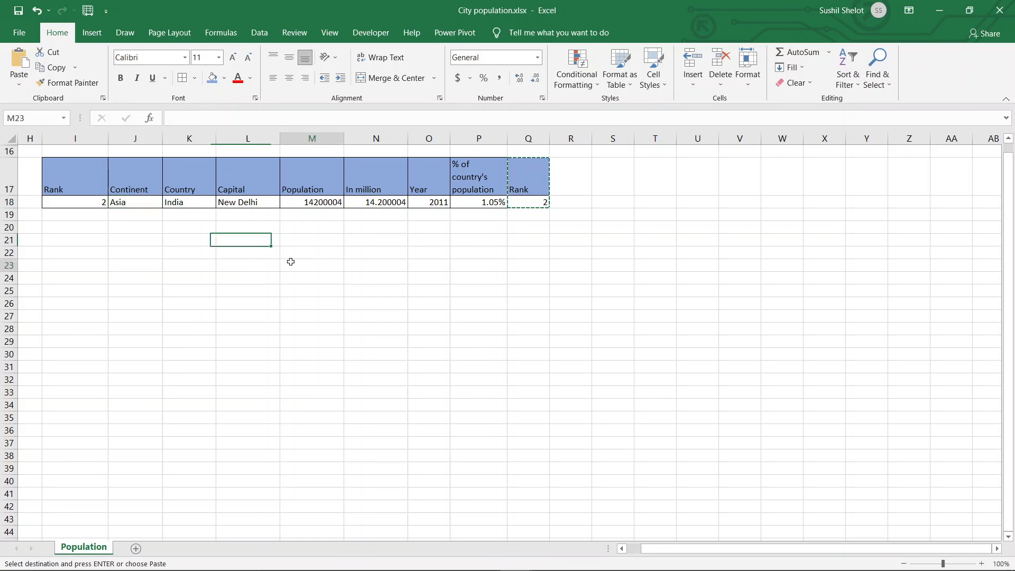
click(147, 200)
click(167, 204)
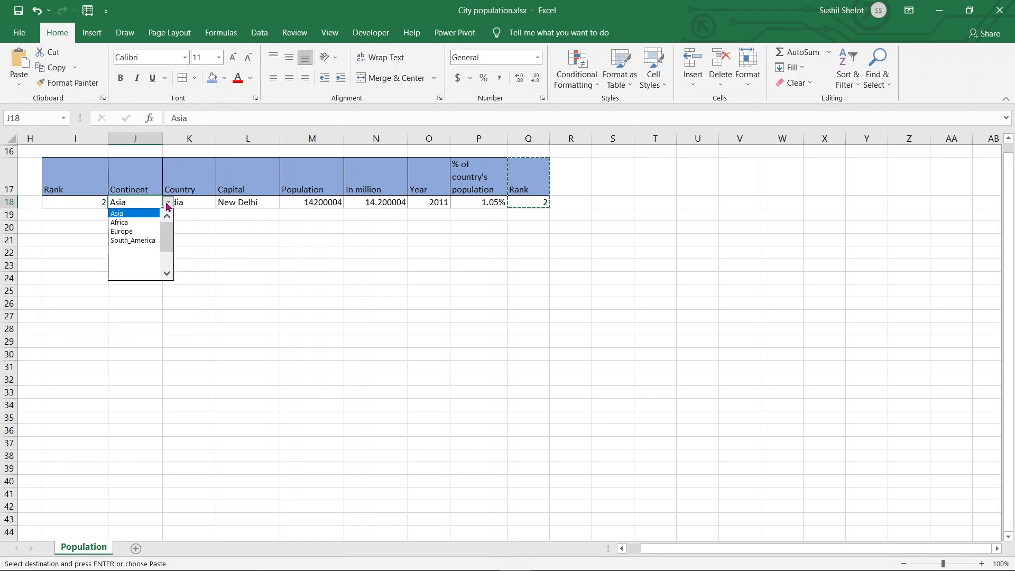
click(142, 223)
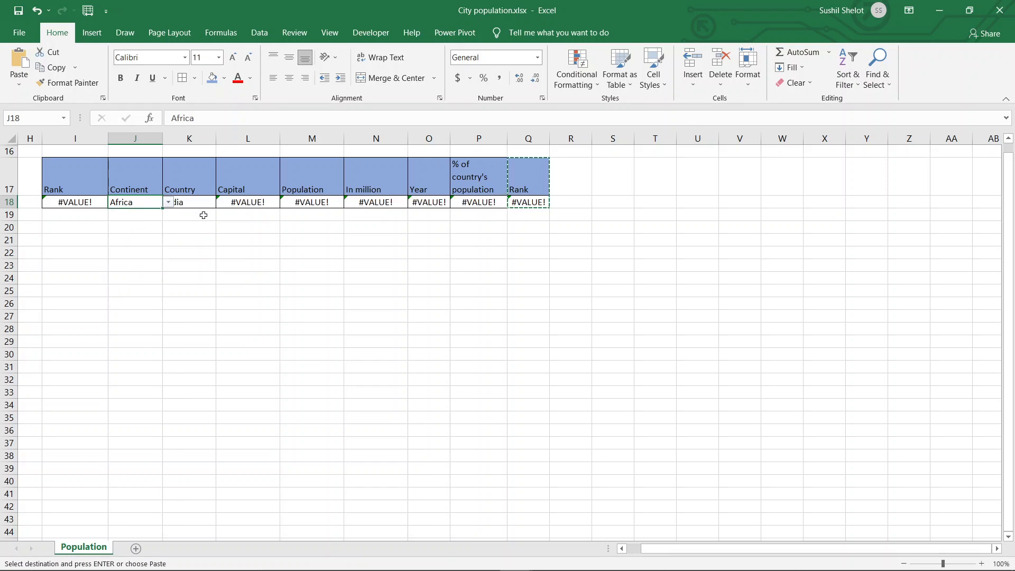
click(283, 241)
click(145, 205)
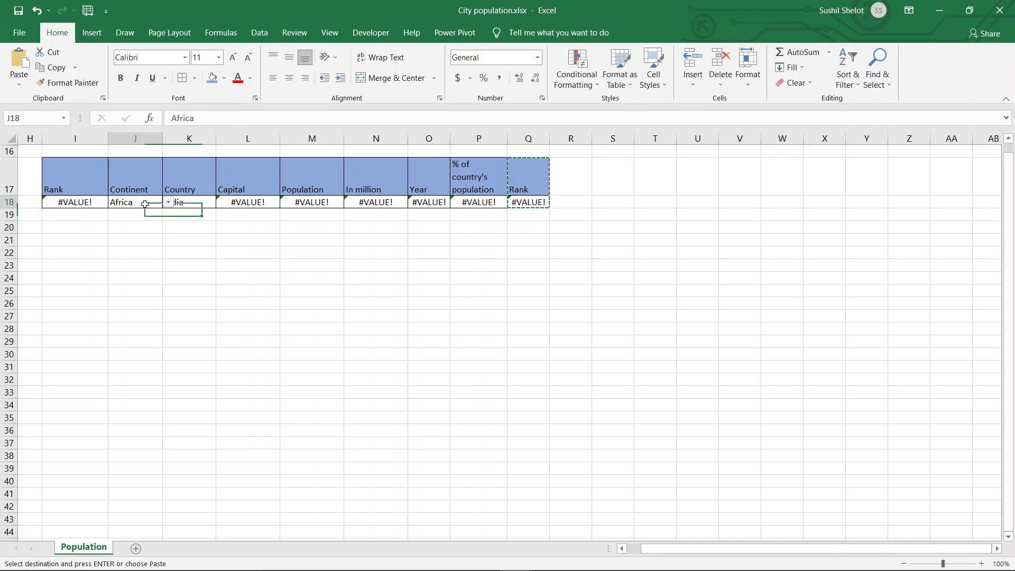
click(177, 205)
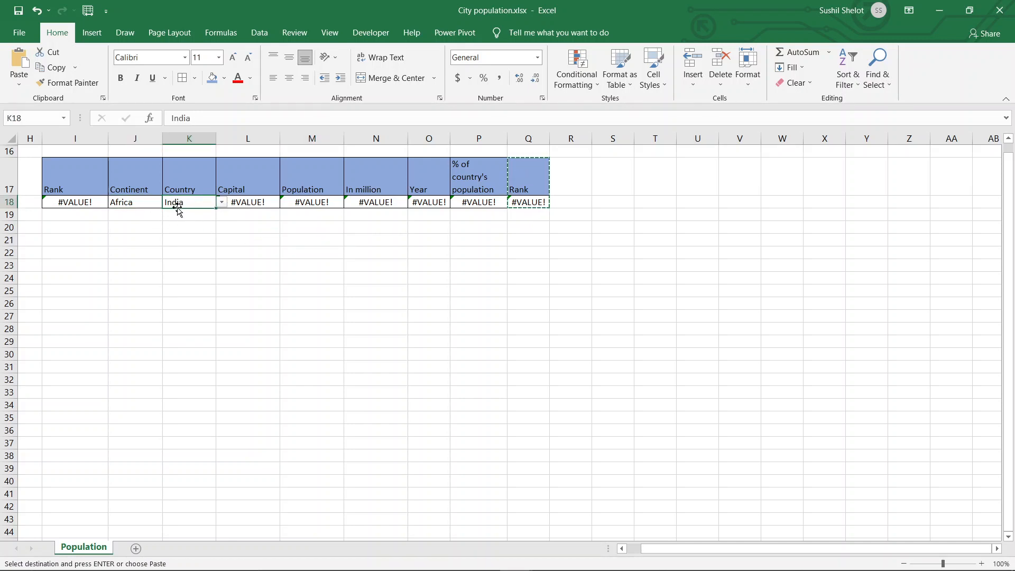
click(222, 202)
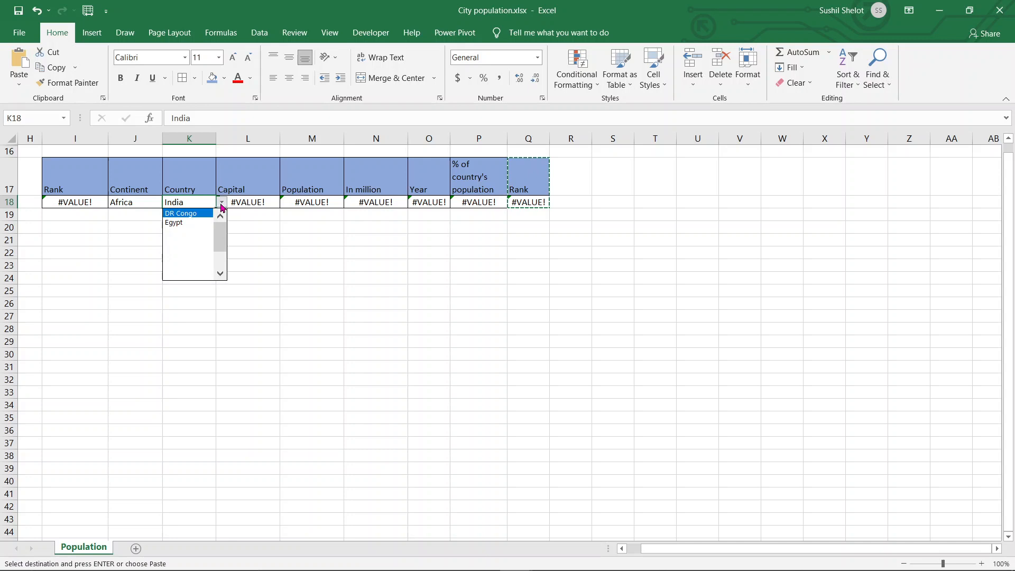
click(181, 223)
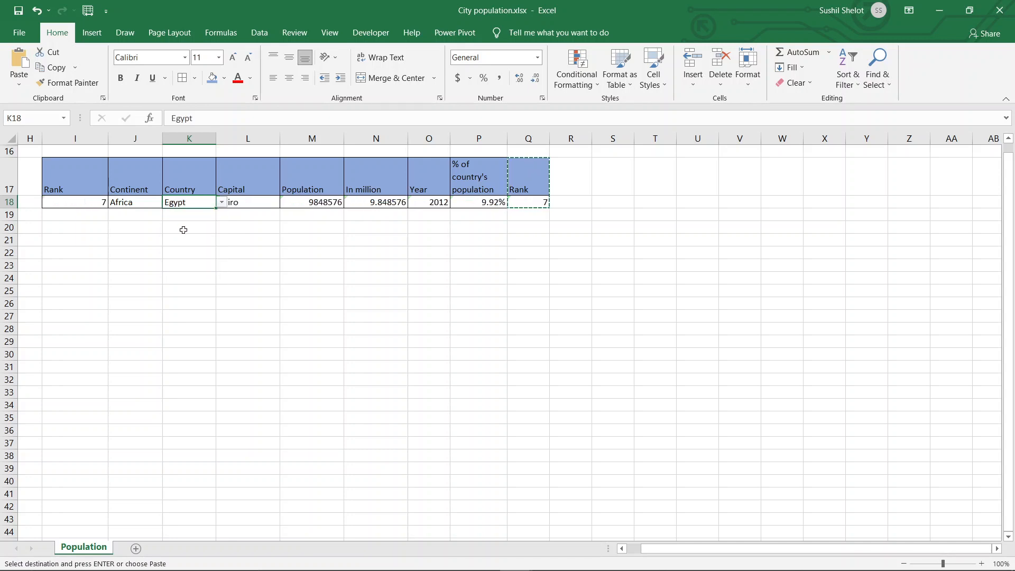
click(369, 320)
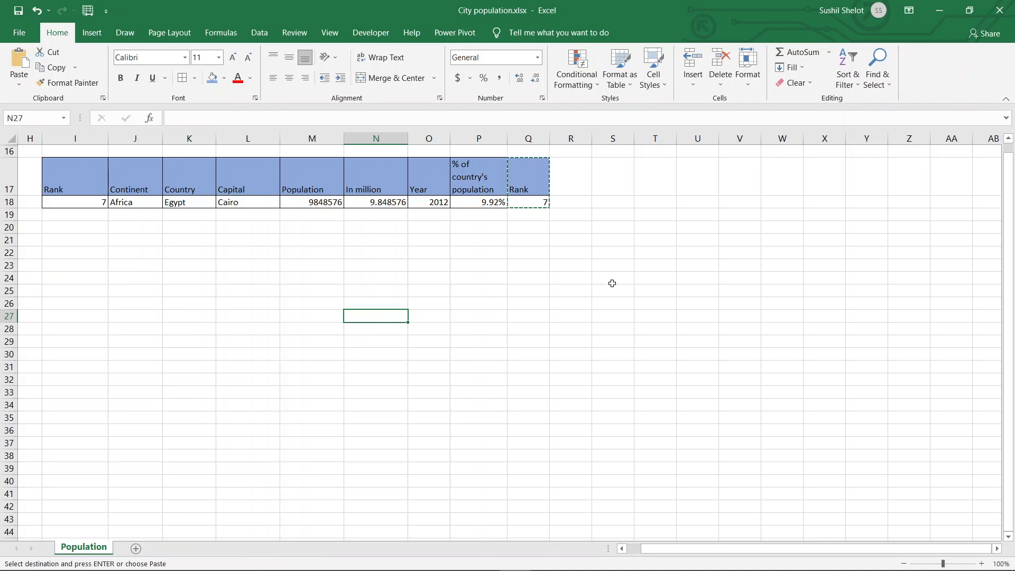
- Clear the pending copy selection and hide column Q with the duplicate Rank field
key(Escape)
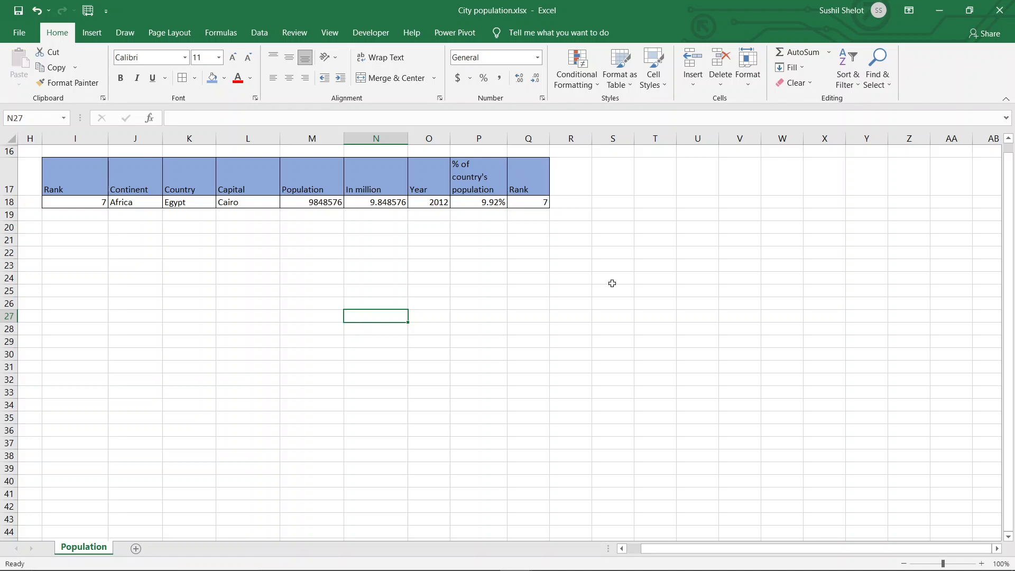
click(535, 140)
right_click(537, 142)
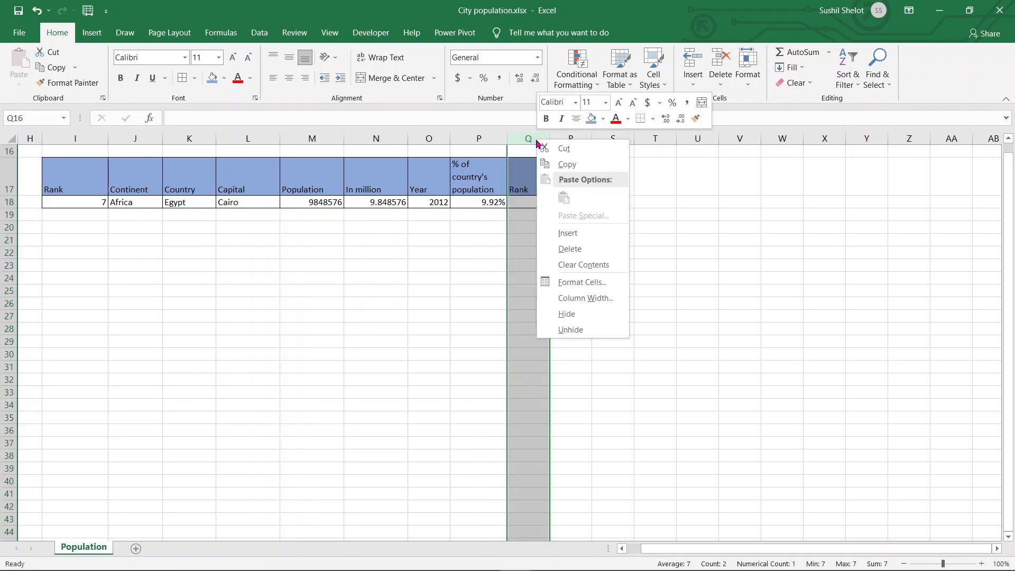
click(570, 316)
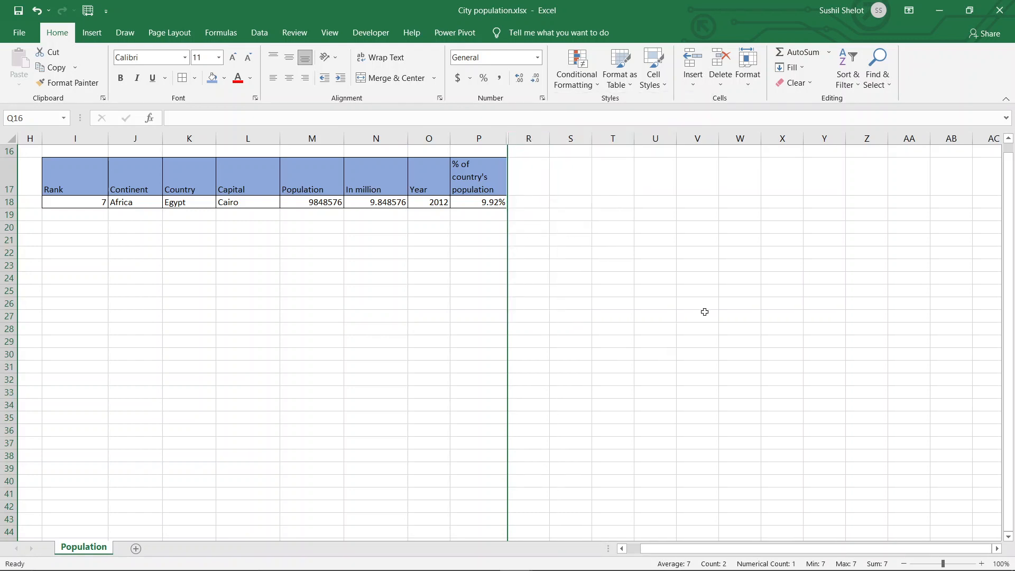
click(698, 315)
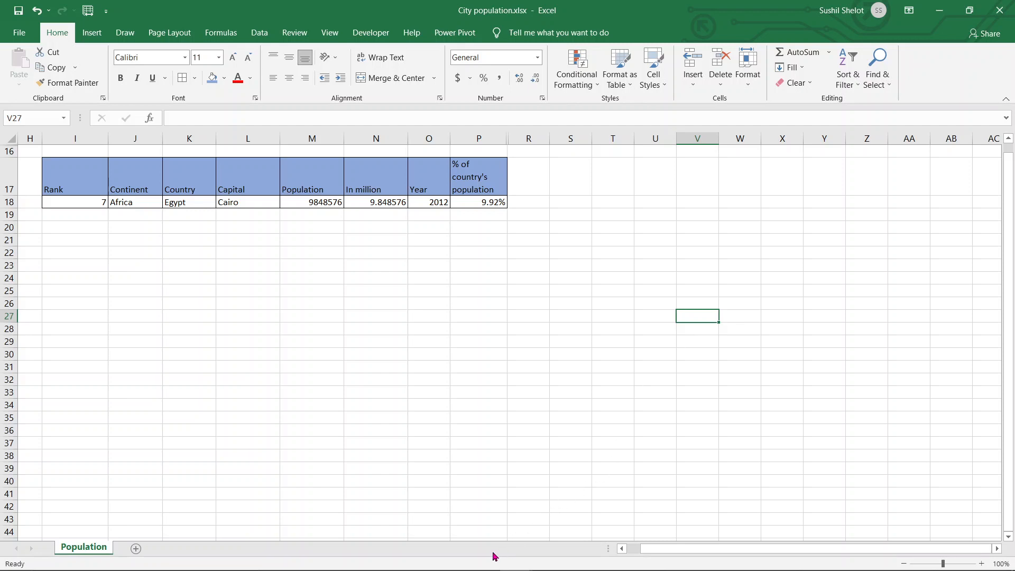
- Switch to File Explorer and open Olympics database.xlsx from the Multiple dropdown folder
mouse_move(459, 568)
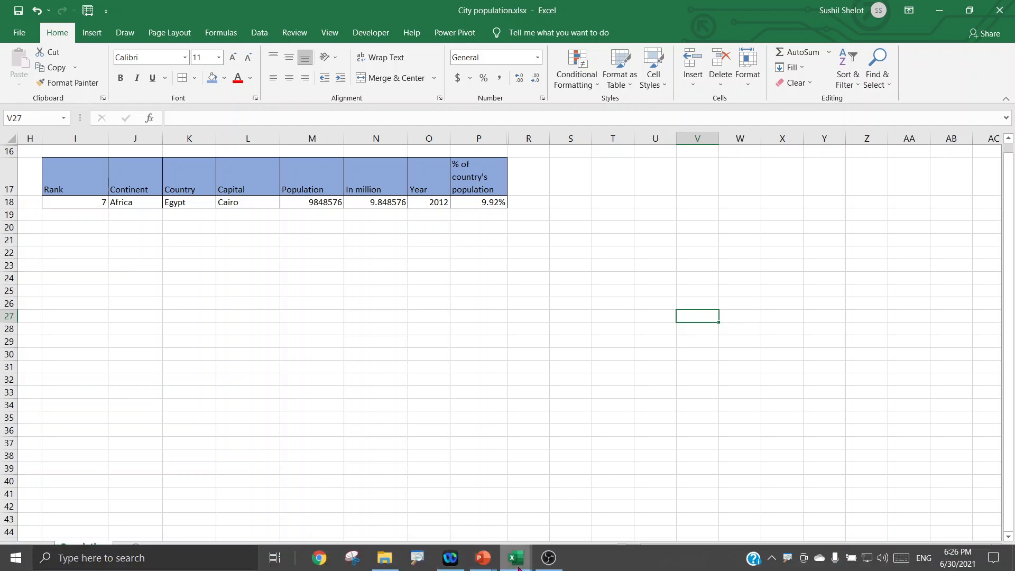
click(393, 560)
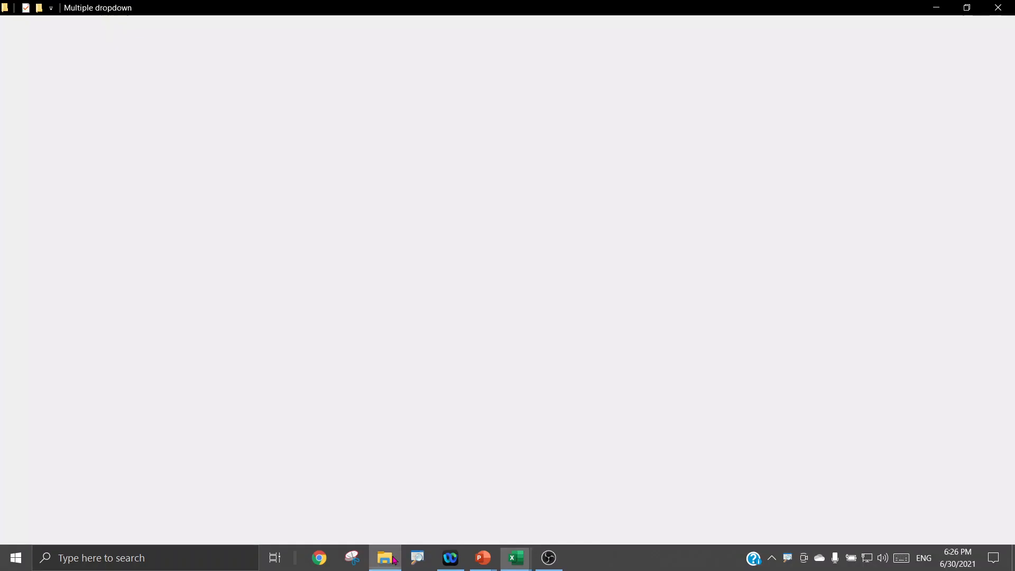
click(303, 318)
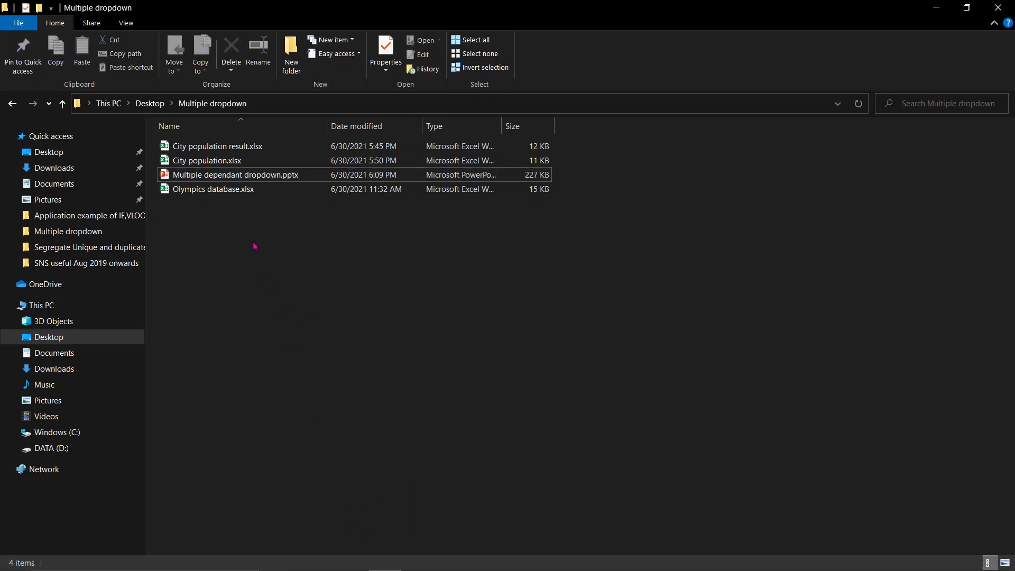
double_click(238, 195)
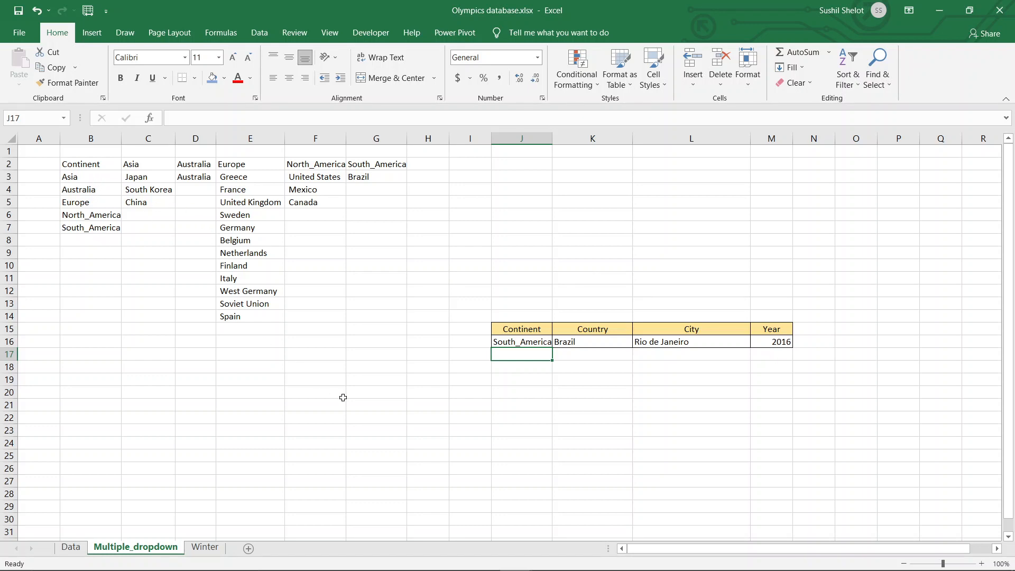
- Examine the City and Year DGET formulas in L16 and M16 and their source table on the Data sheet
click(708, 343)
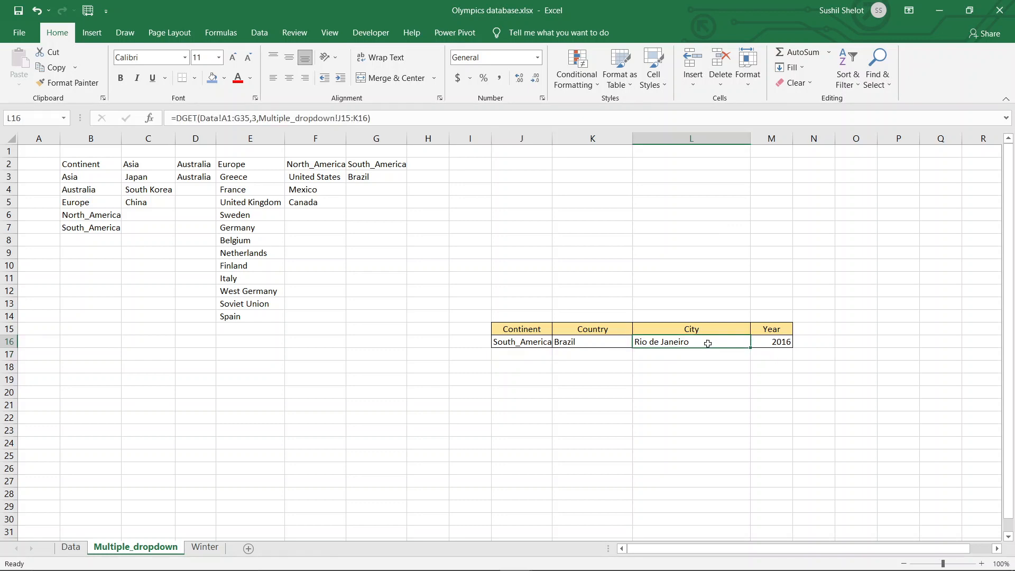
click(771, 344)
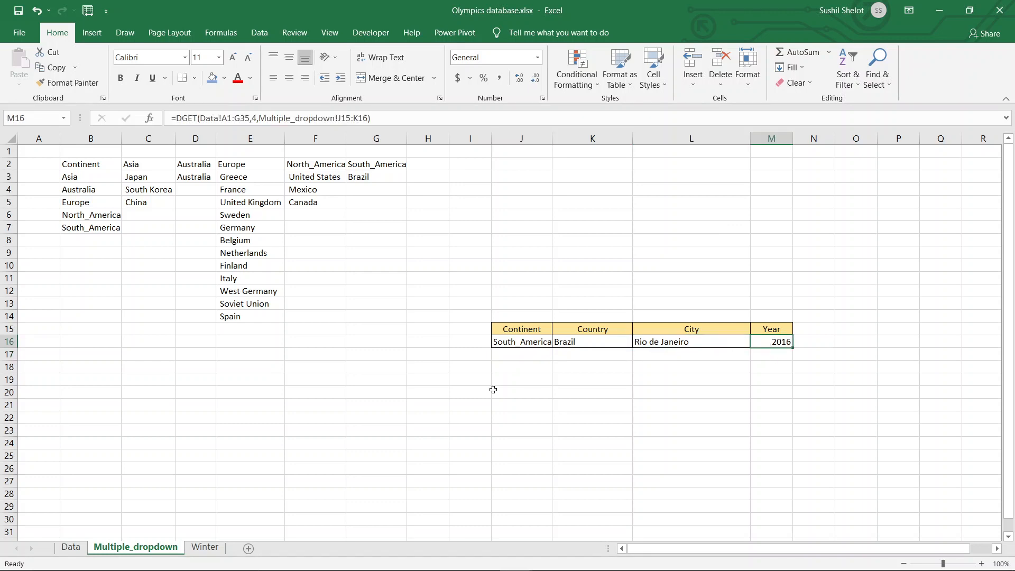
click(70, 548)
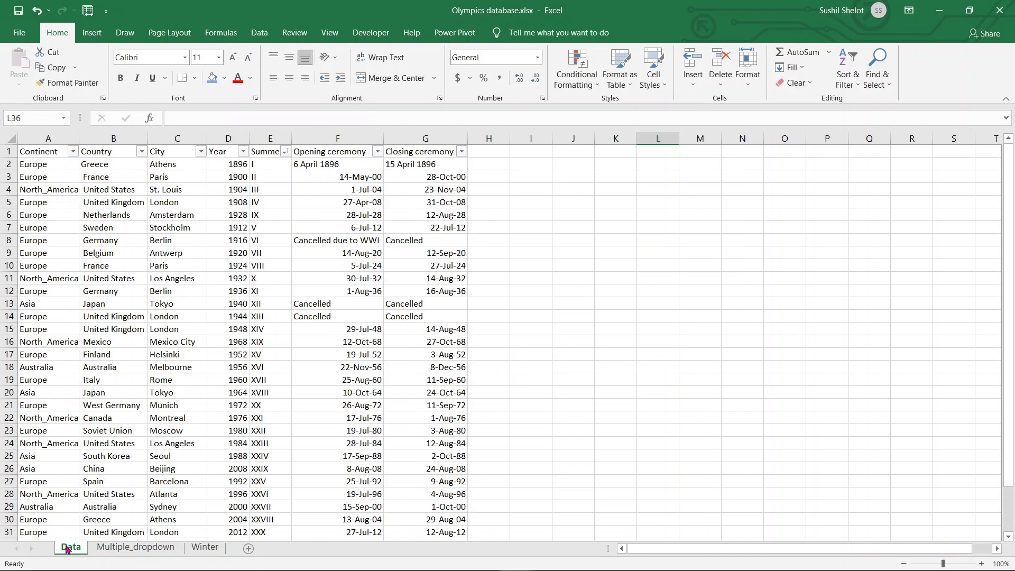
click(161, 550)
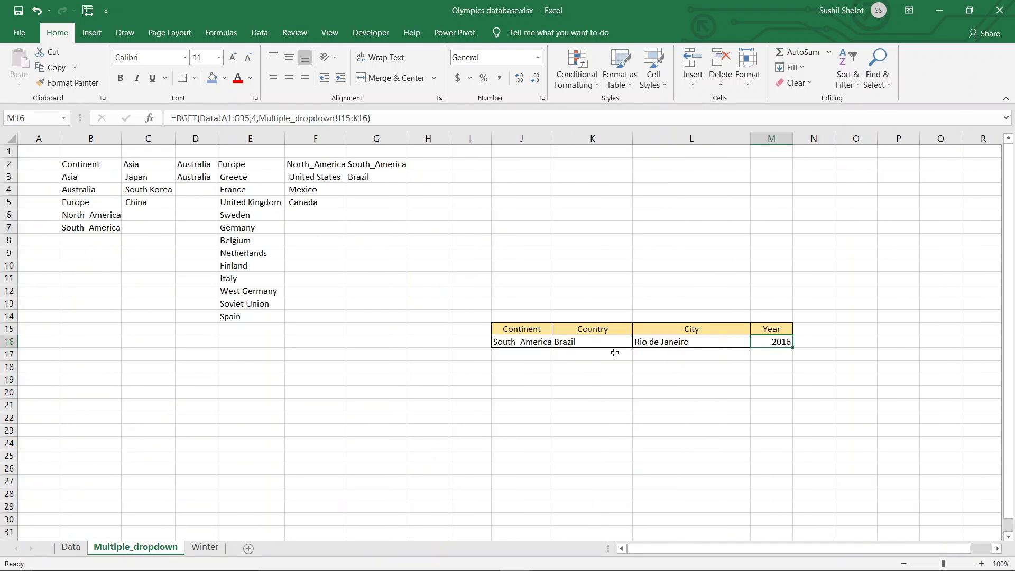
- Choose Asia as the continent in J16 and South Korea as the country in K16 to test the Olympics lookup
click(525, 342)
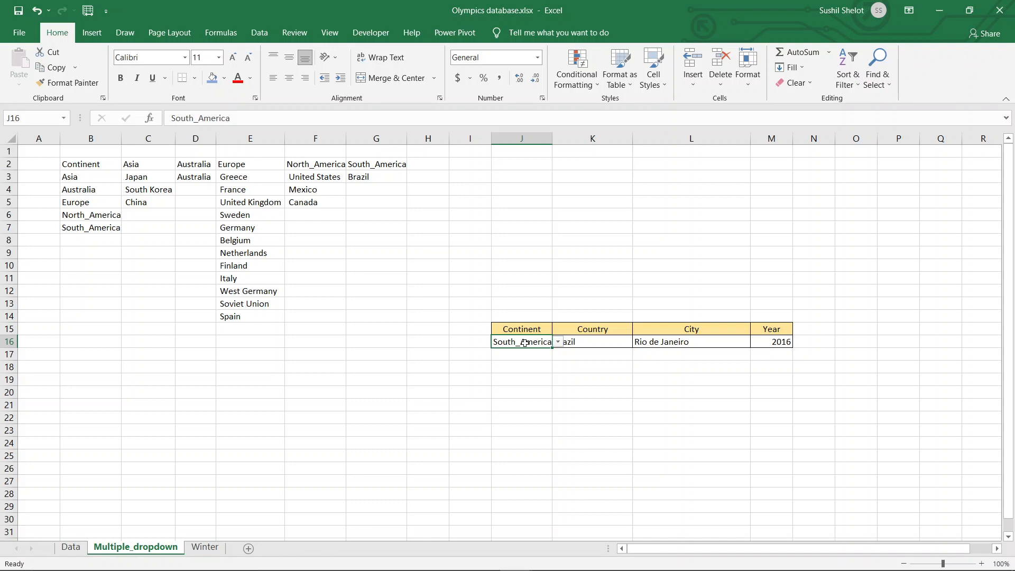
click(556, 343)
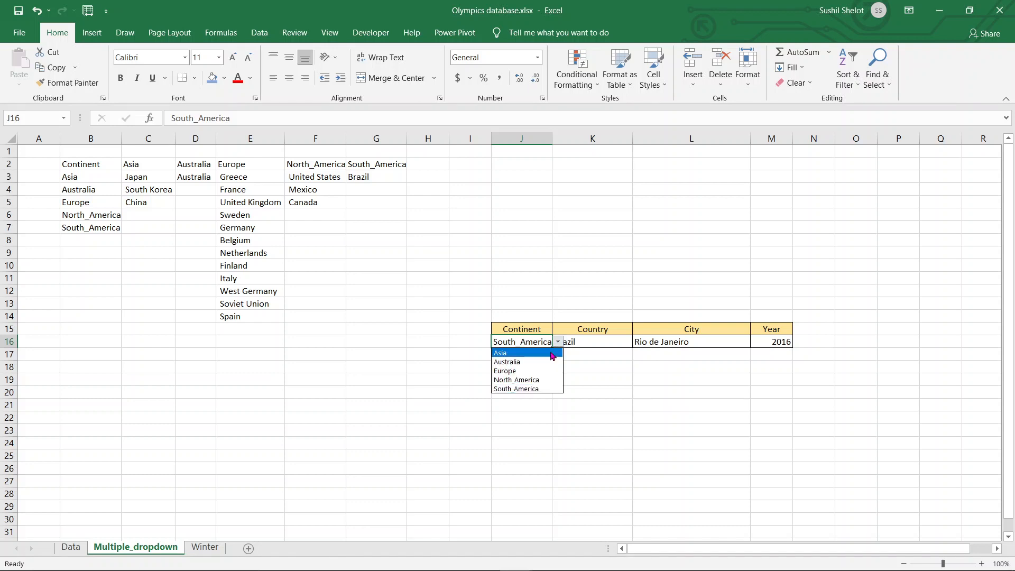
click(551, 353)
click(607, 338)
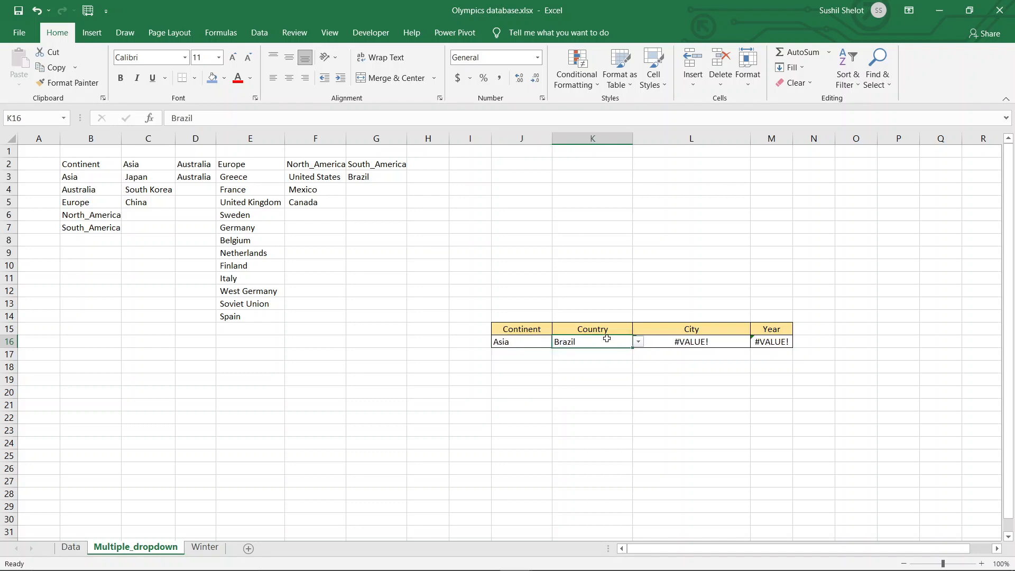
click(638, 342)
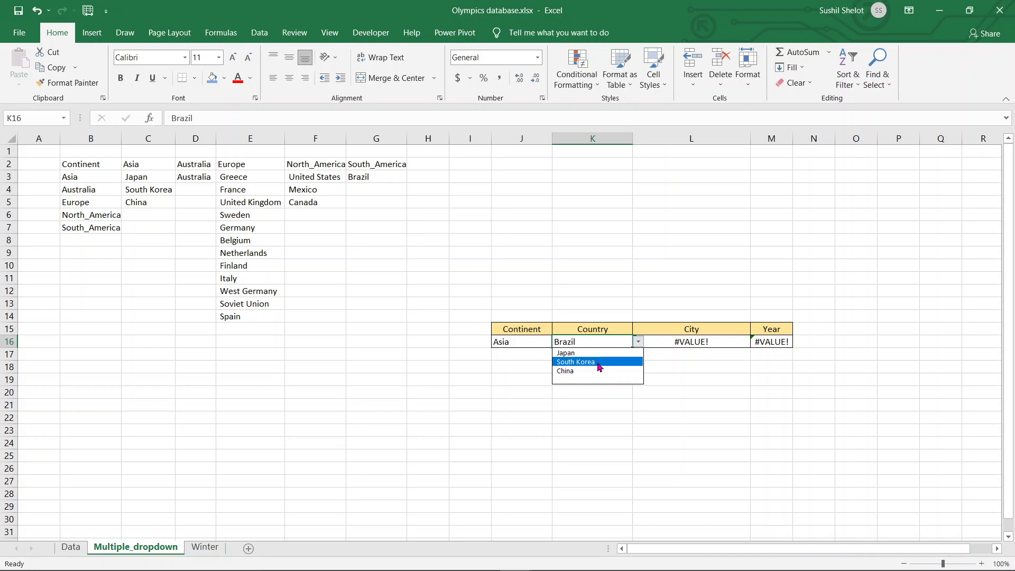
click(600, 364)
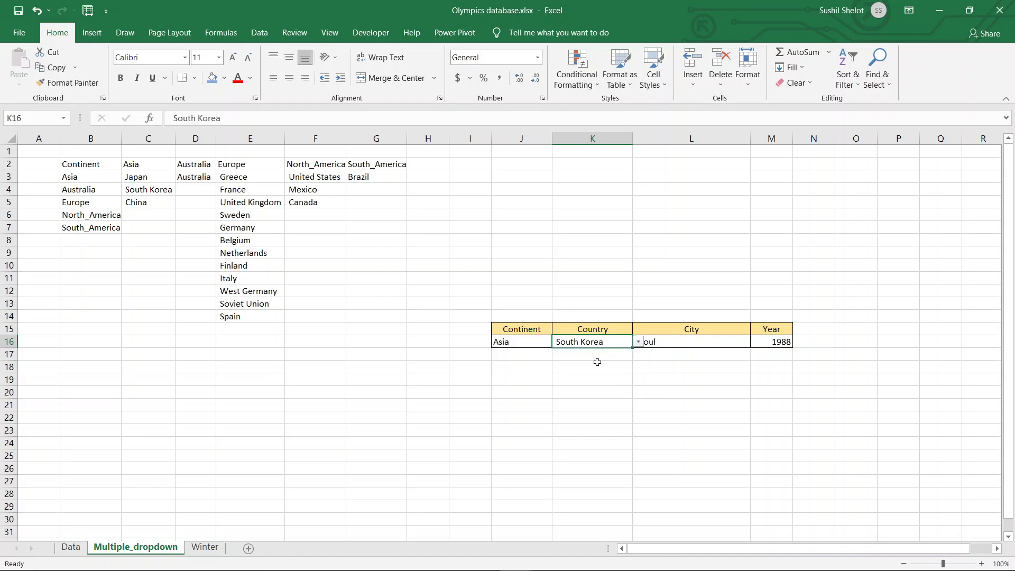
click(688, 374)
click(772, 406)
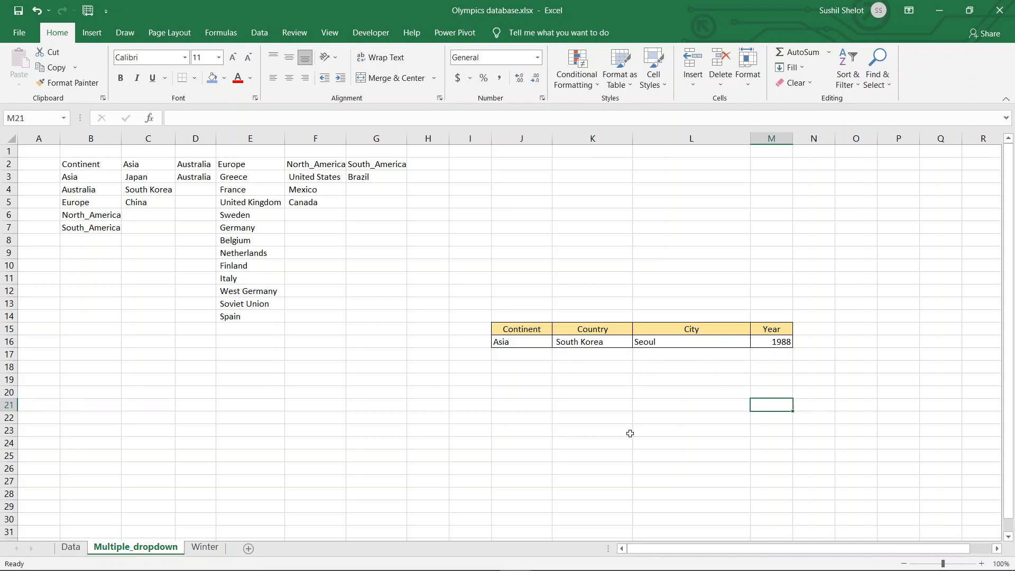
- Choose Australia as the continent in J16 and Australia as the country in K16 to test the Olympics lookup
click(543, 341)
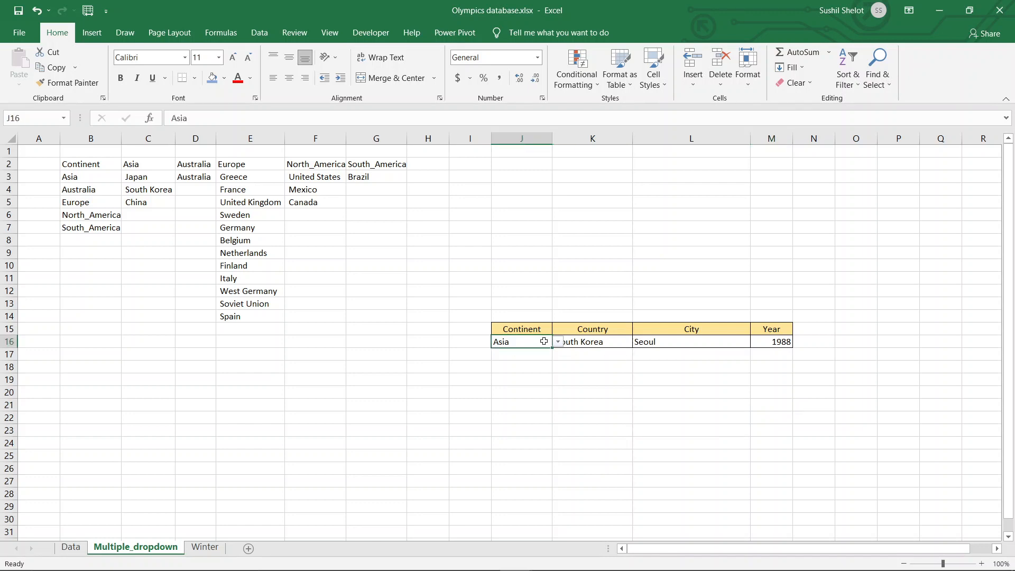
click(558, 341)
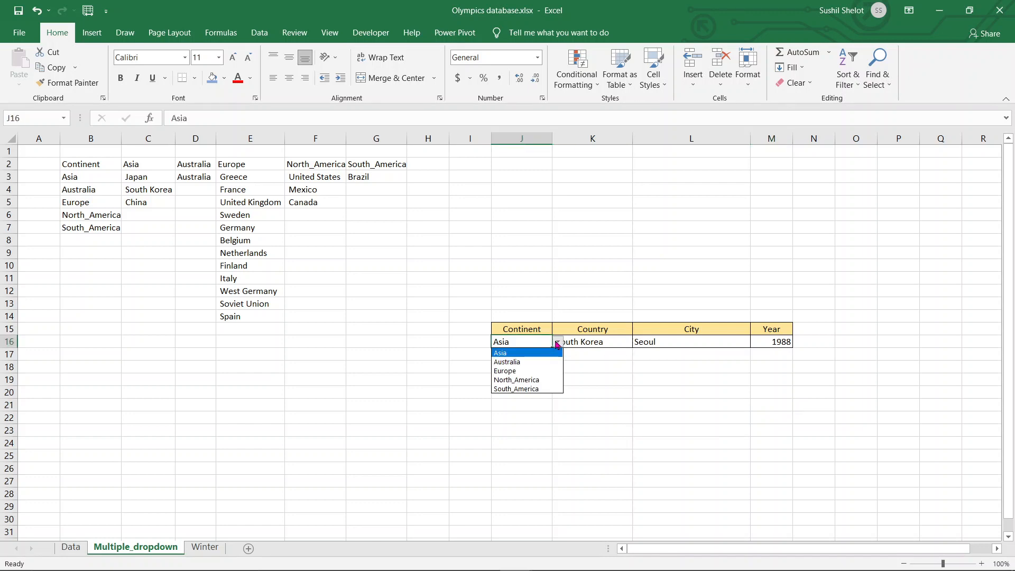
click(529, 366)
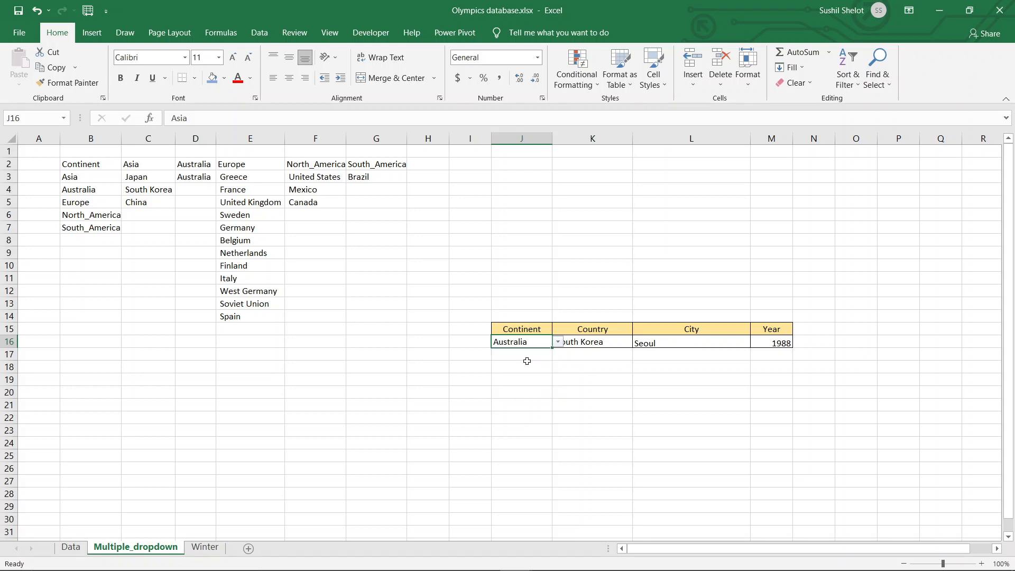
click(611, 344)
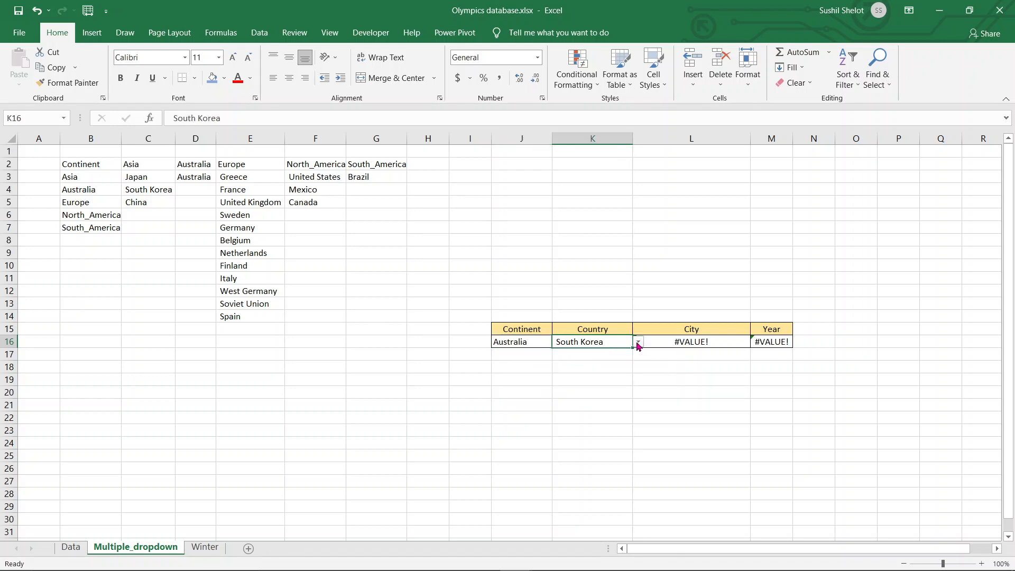
click(638, 343)
click(580, 355)
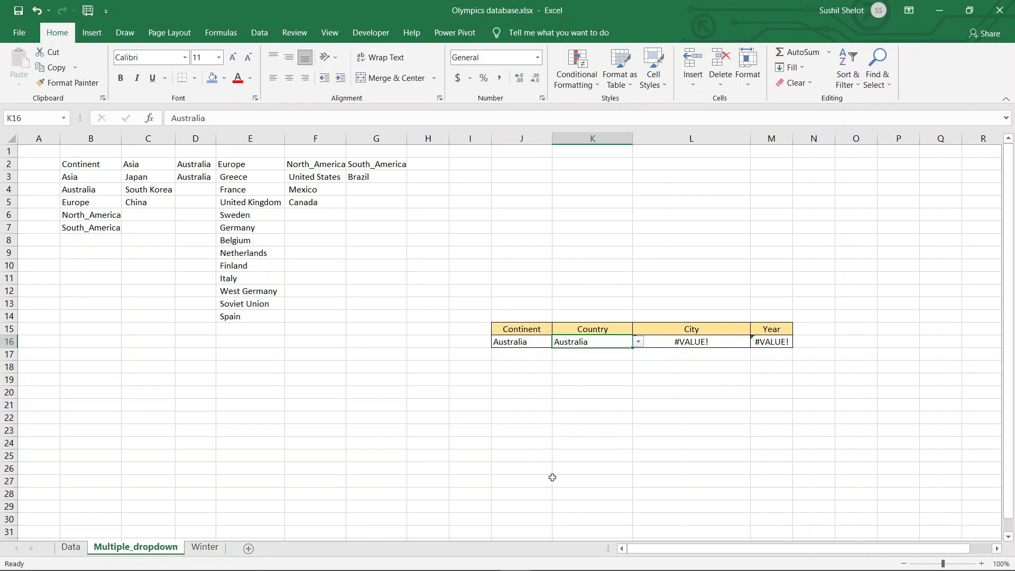
- Filter the Country column on the Data sheet to show only Australia
click(70, 548)
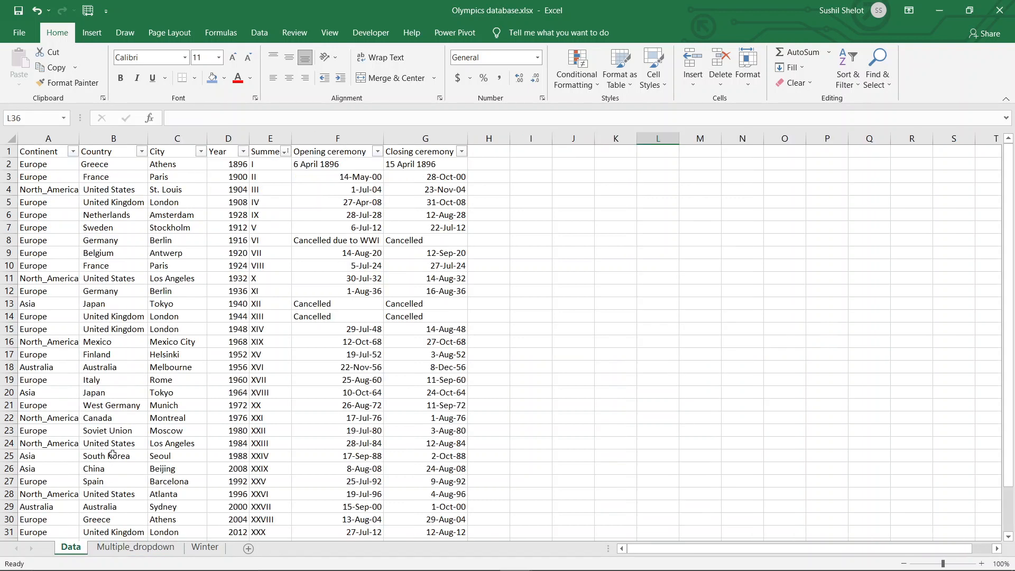
click(141, 152)
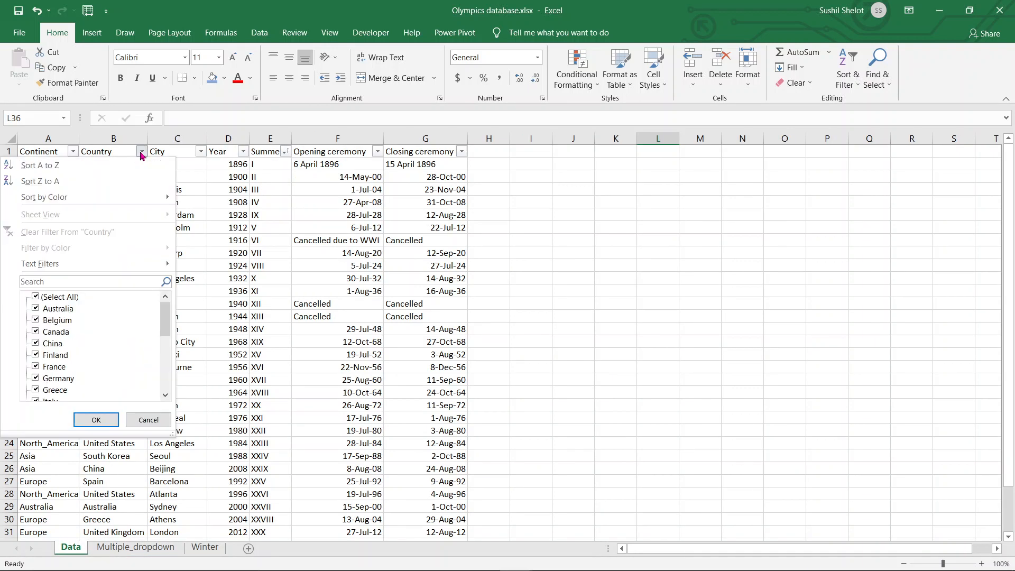
click(36, 297)
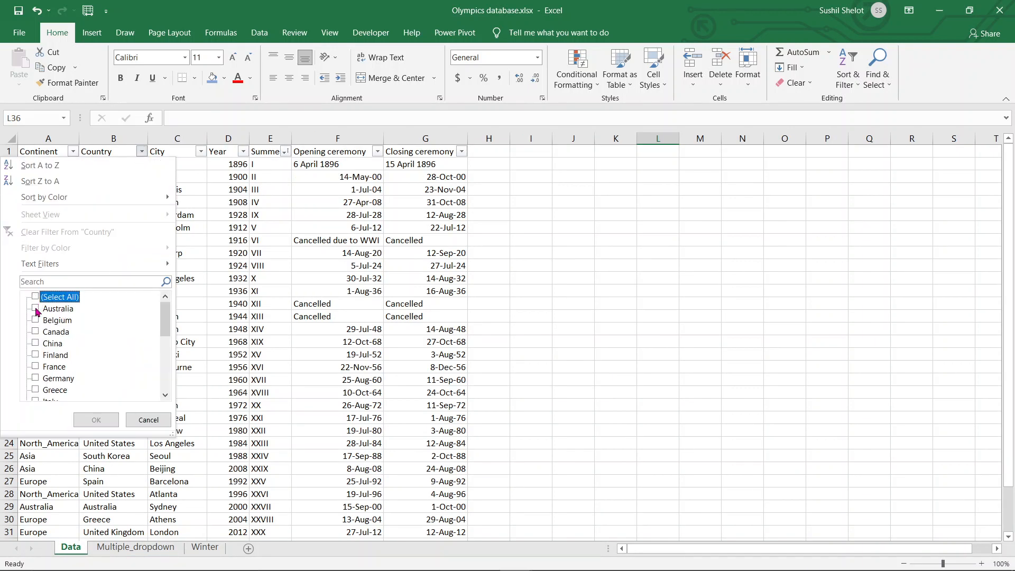
click(36, 309)
click(87, 421)
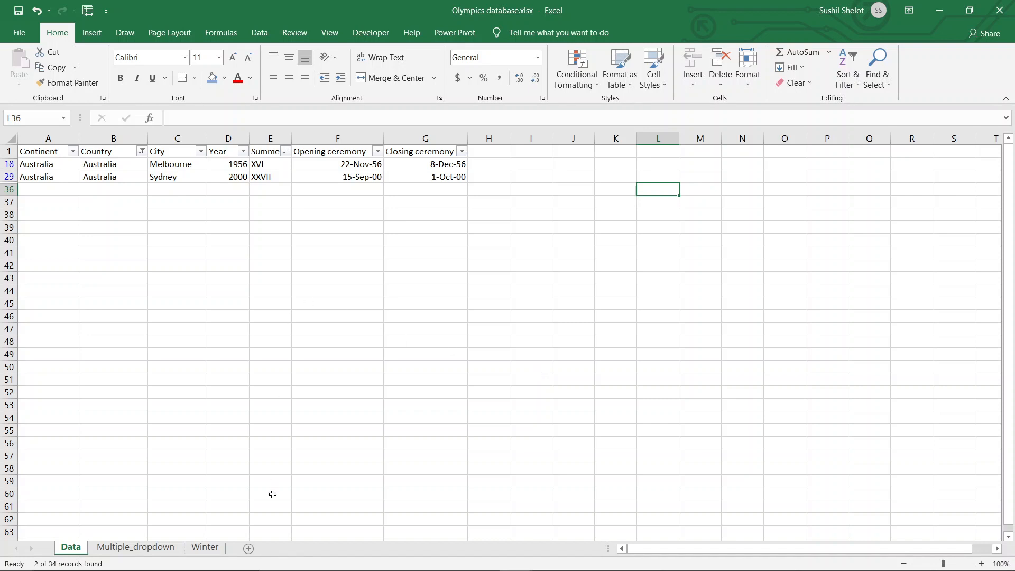
- Return to the Multiple_dropdown sheet and inspect the City DGET formula in L16, leaving the formula unchanged
click(154, 549)
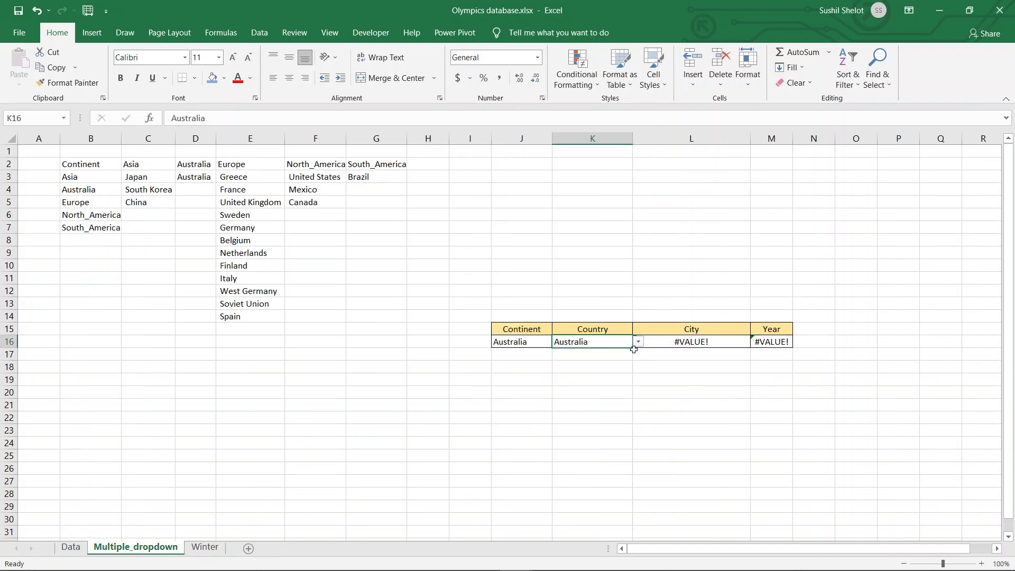
click(668, 342)
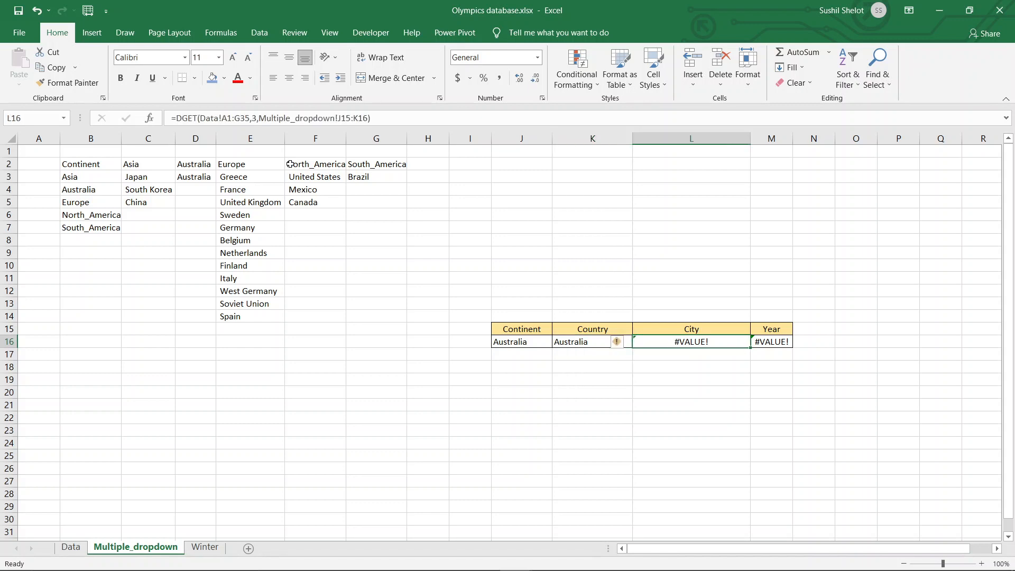
click(188, 119)
double_click(189, 119)
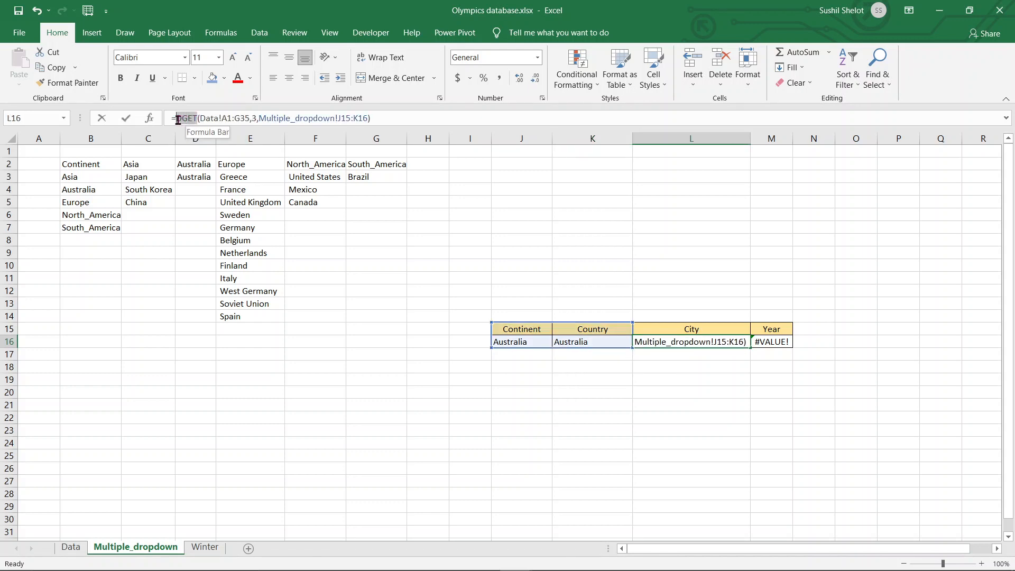
click(447, 380)
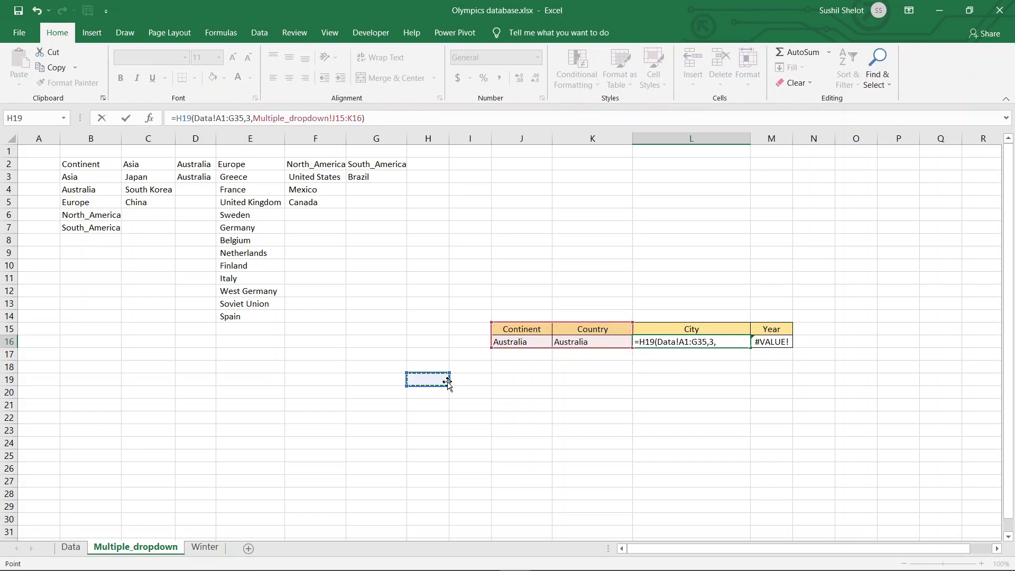
key(Return)
click(778, 391)
- Choose South_America as the continent in J16 and Brazil as the country in K16 to test the lookup
click(539, 345)
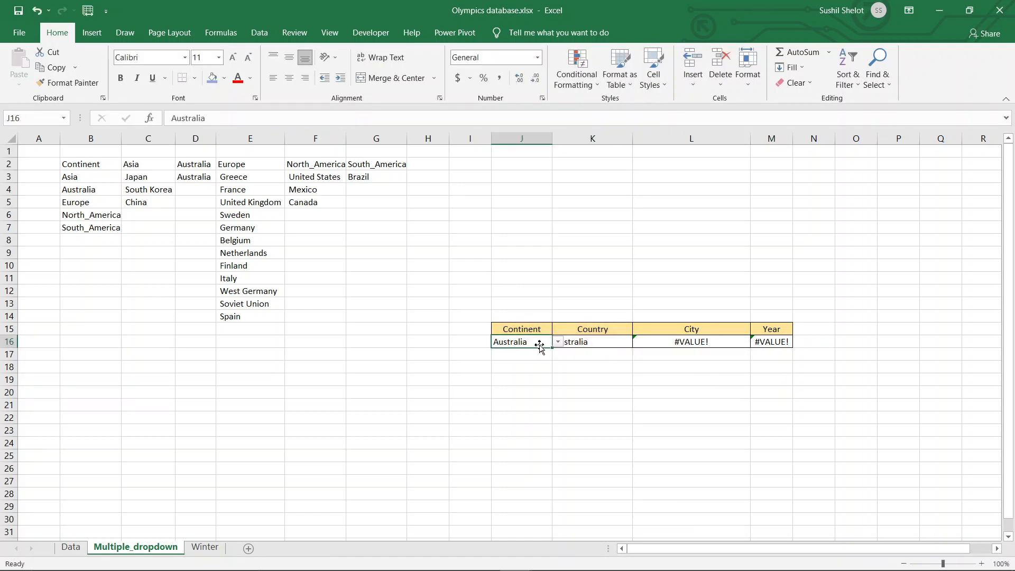
click(557, 343)
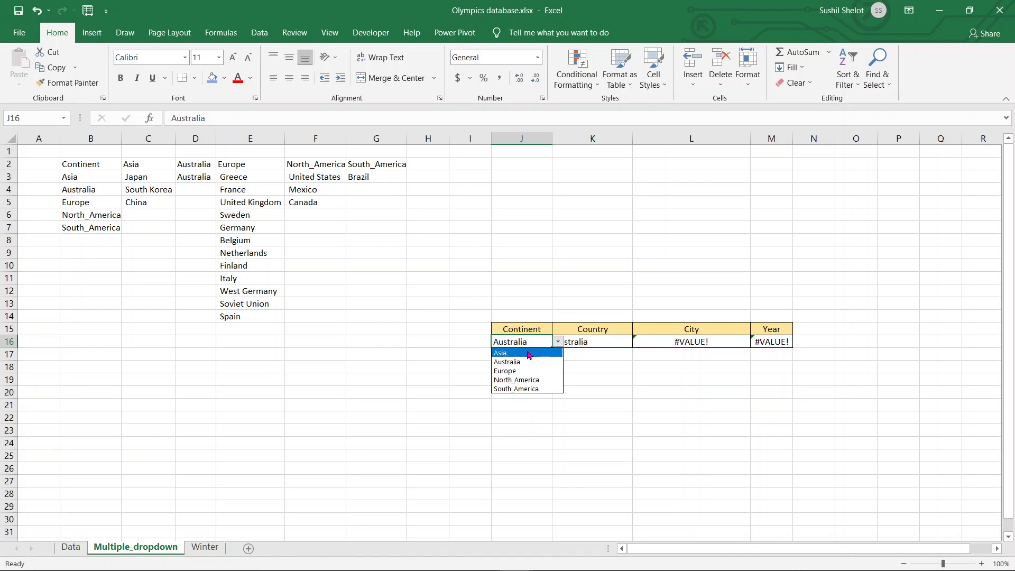
click(531, 390)
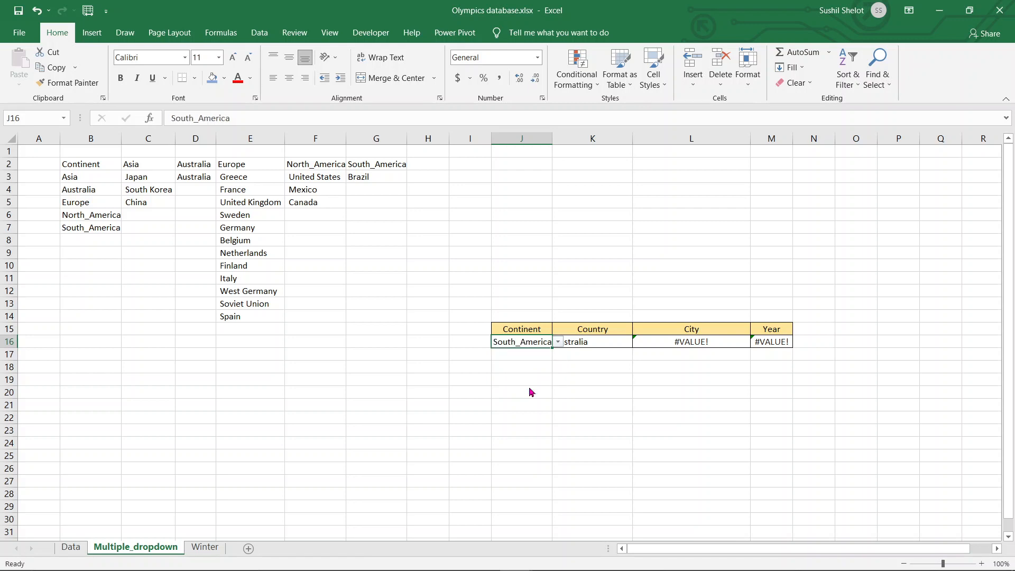
click(613, 342)
click(639, 344)
click(614, 353)
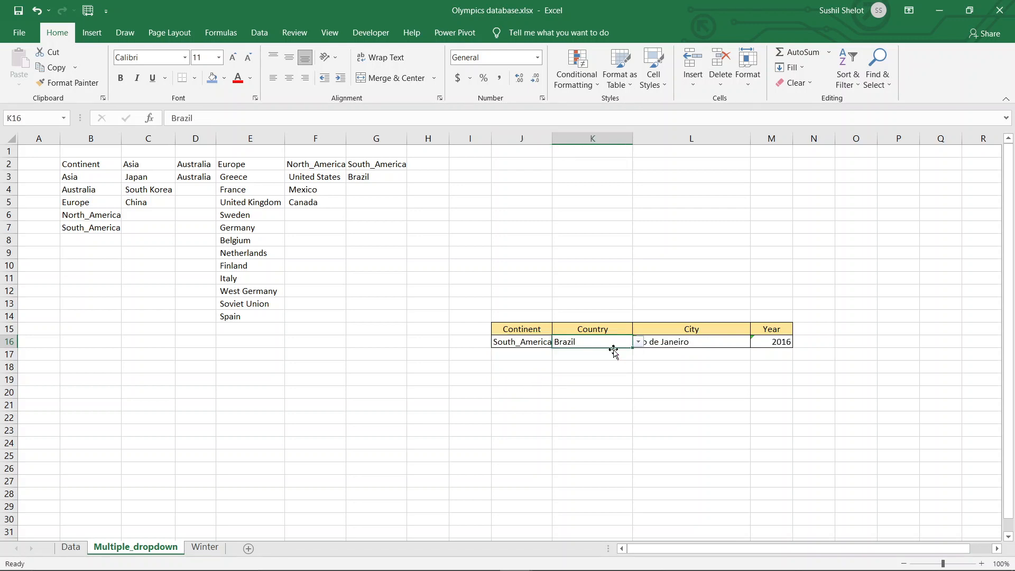
click(739, 374)
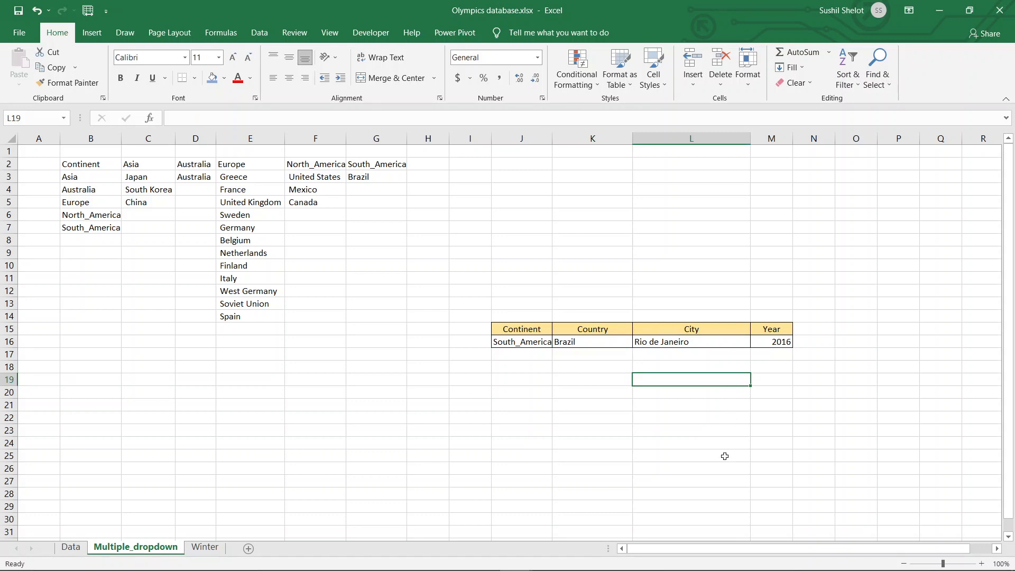
- Set the continent in J16 to Europe and the country in K16 to France
click(539, 341)
click(558, 341)
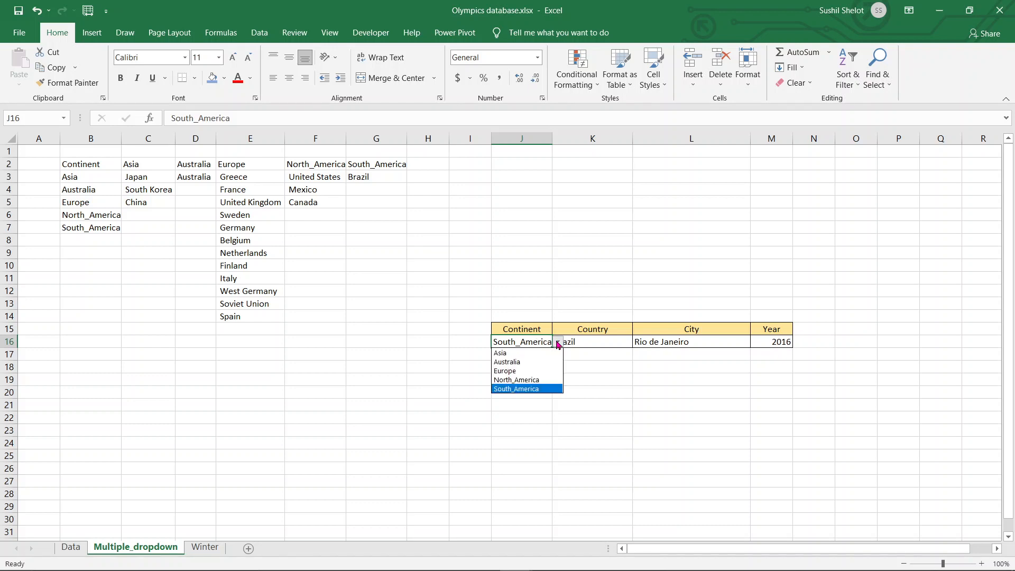
click(550, 371)
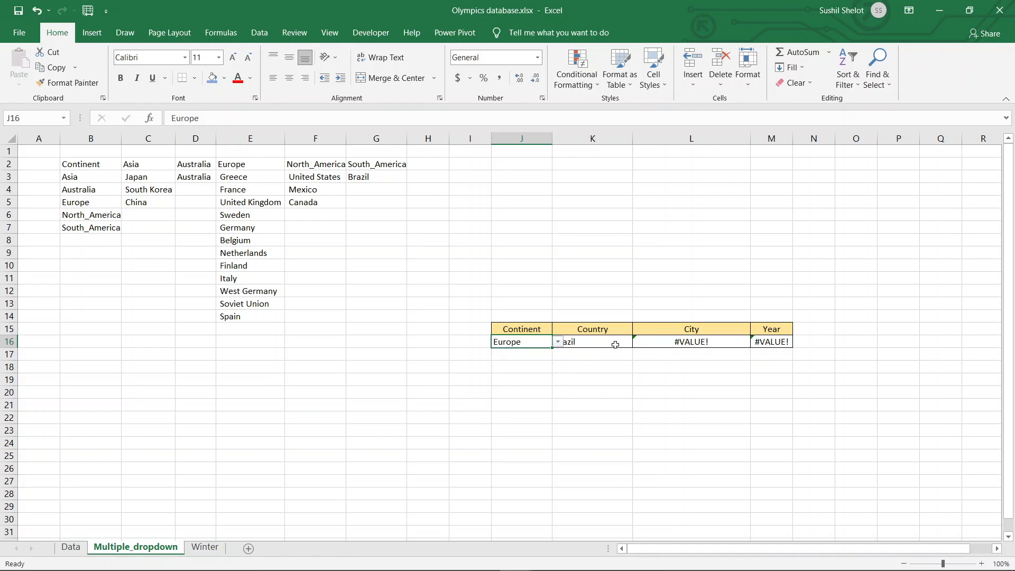
click(612, 345)
click(638, 342)
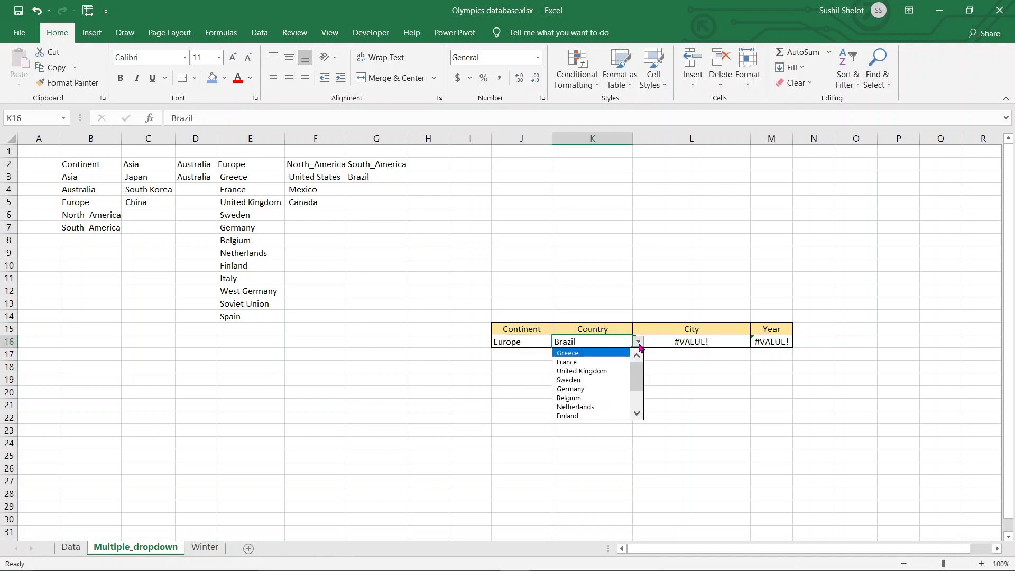
click(594, 363)
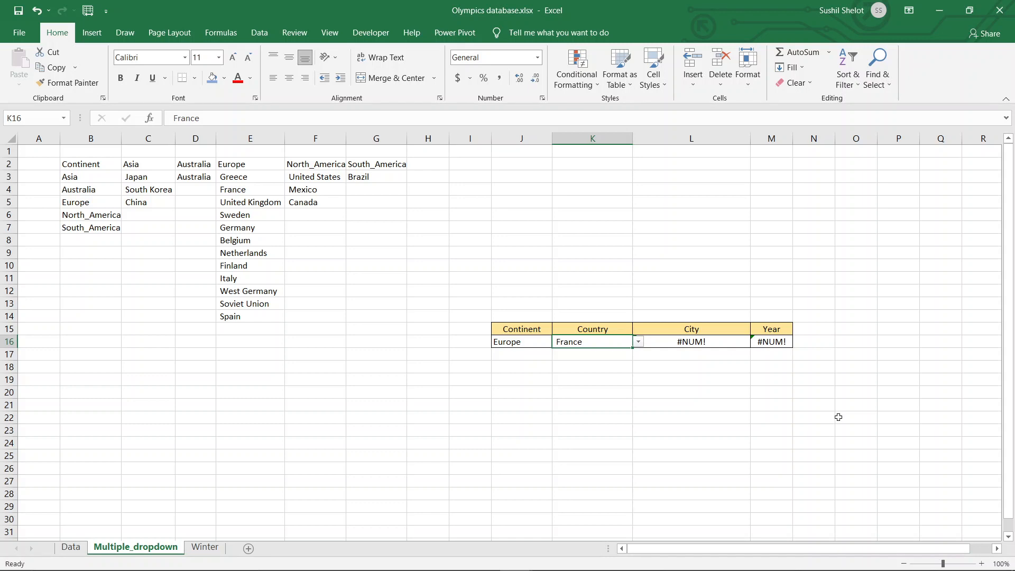
- Filter the Data sheet's Country column to show only France and select the 2024 Paris record in A34:G34
click(71, 548)
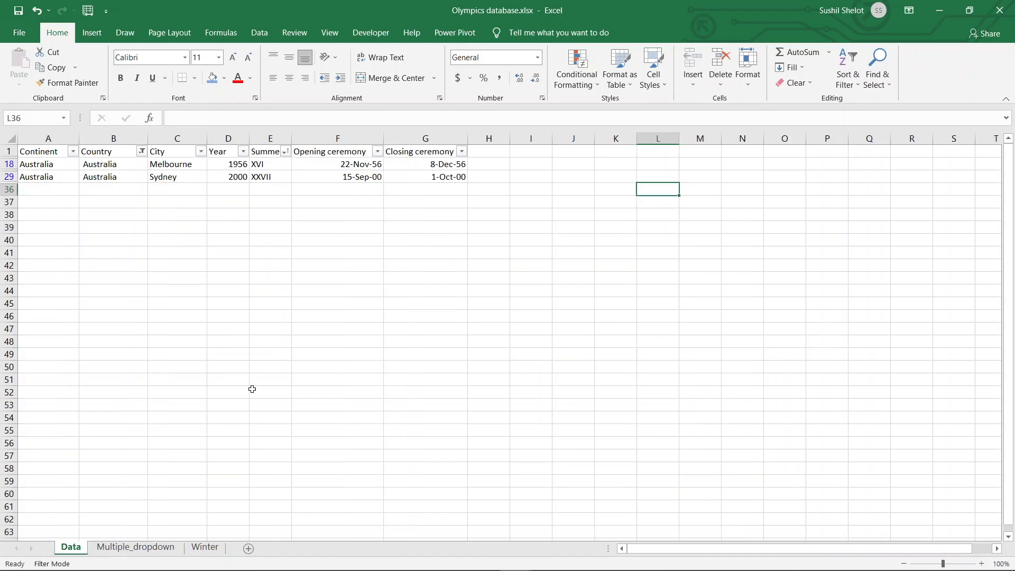
click(142, 152)
click(54, 310)
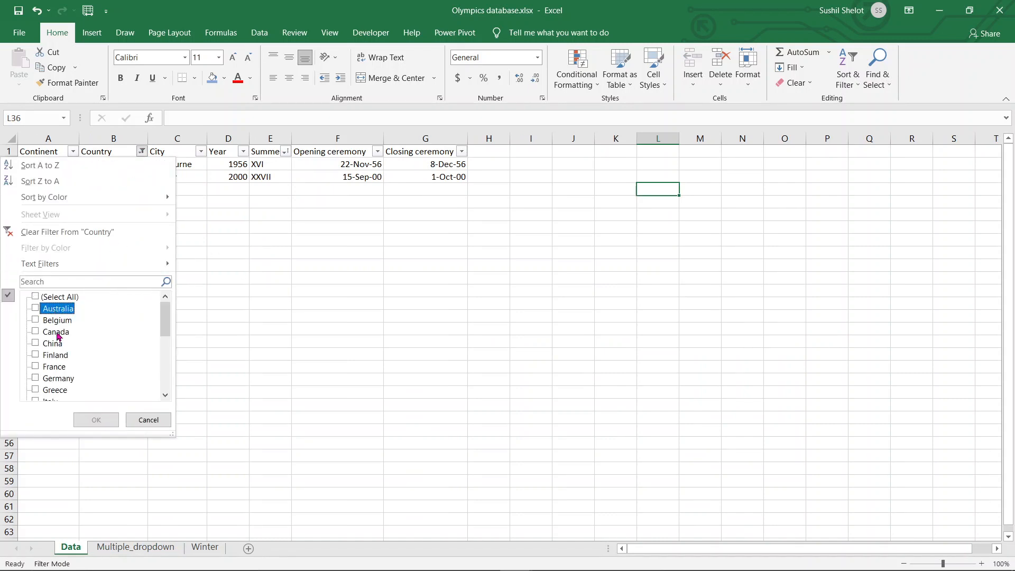
click(59, 366)
click(96, 419)
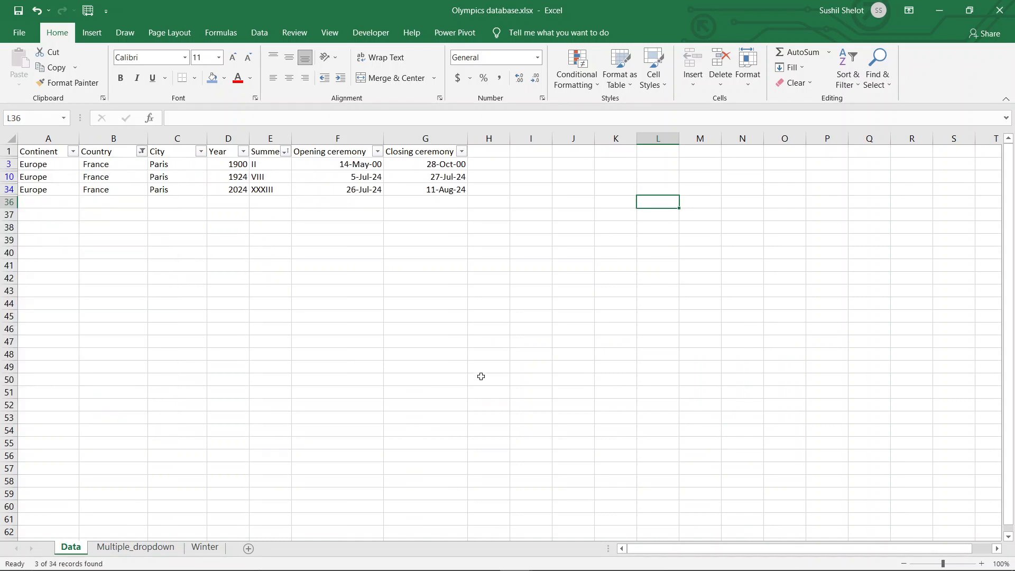
click(627, 376)
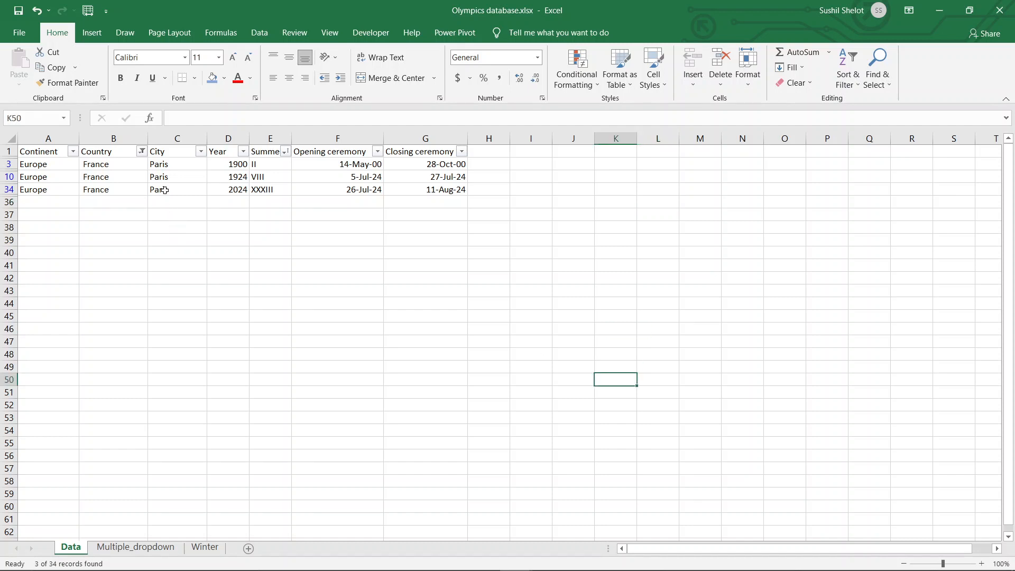
drag(33, 190, 454, 191)
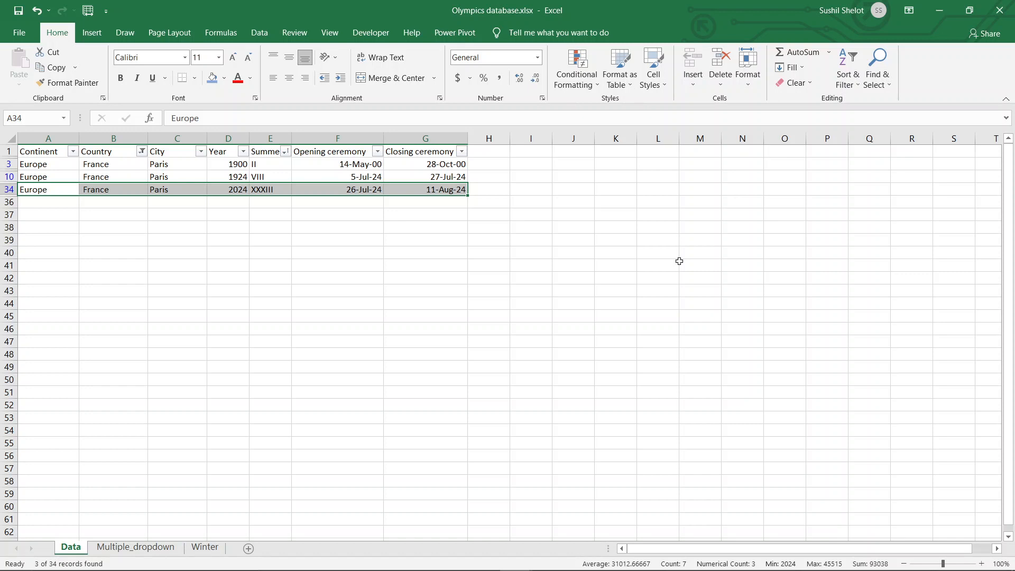
- Switch to the running PowerPoint slide show on the Dependent Multiple Dropdown in Excel slide
mouse_move(730, 570)
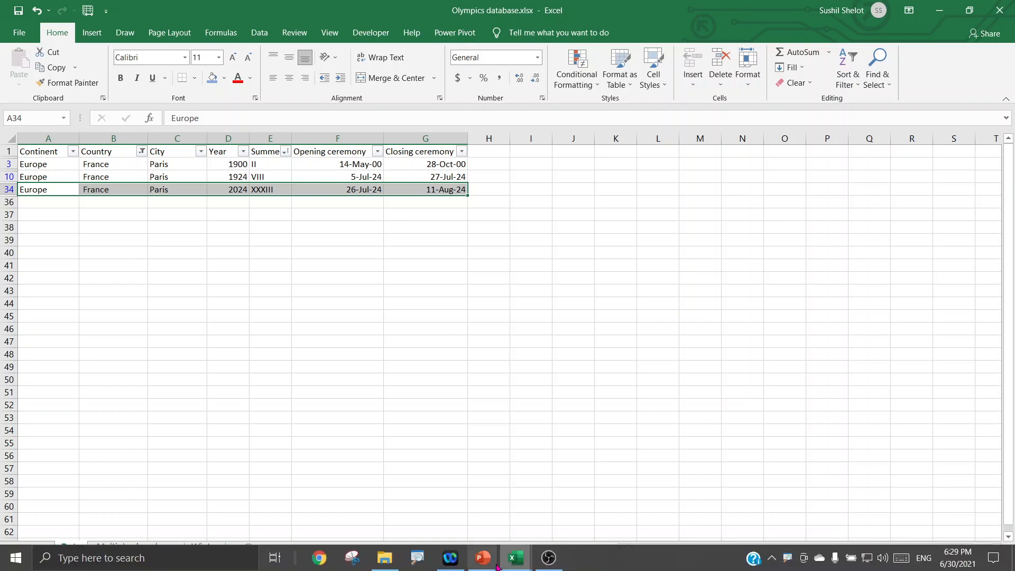
click(495, 565)
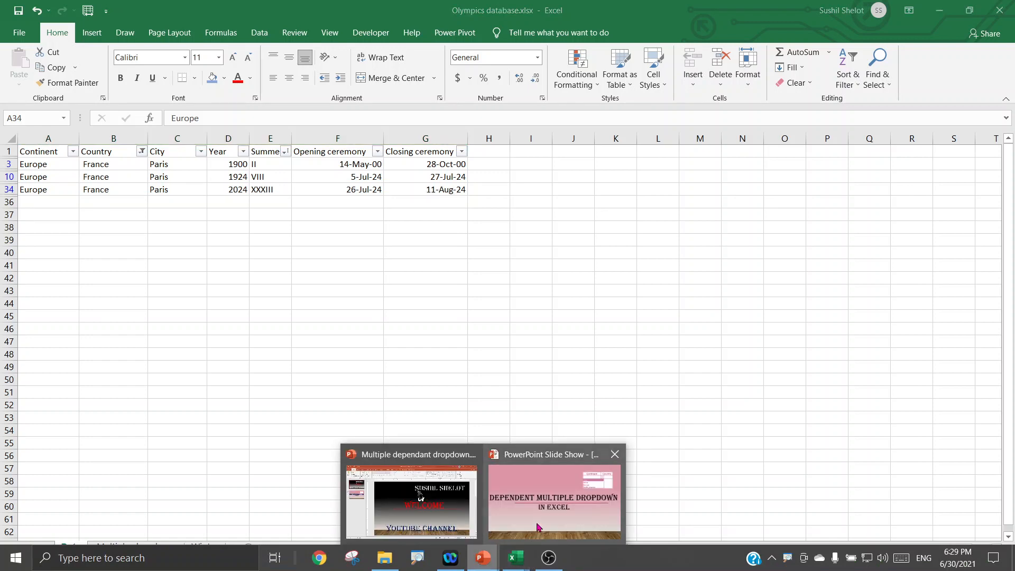
click(539, 528)
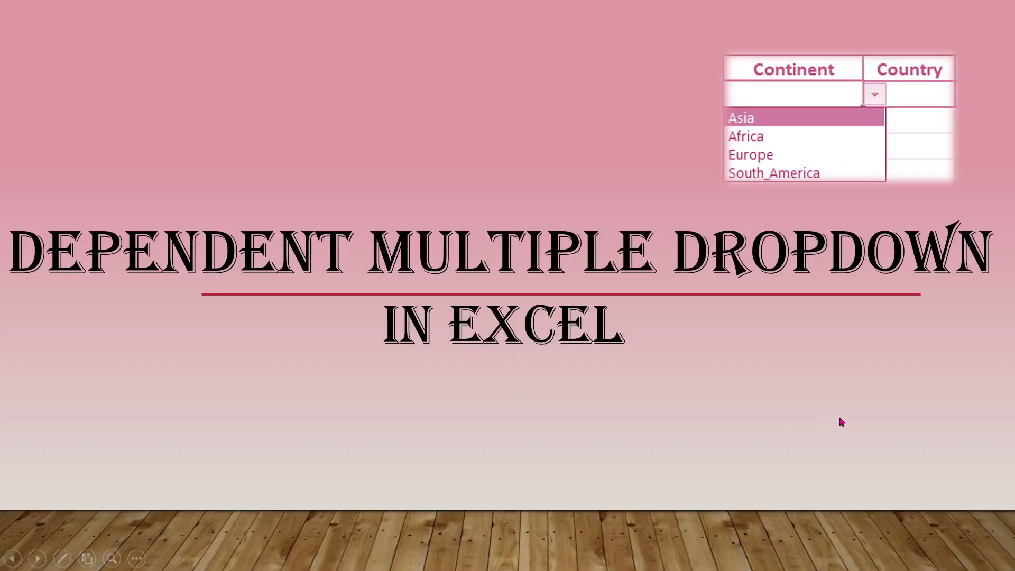